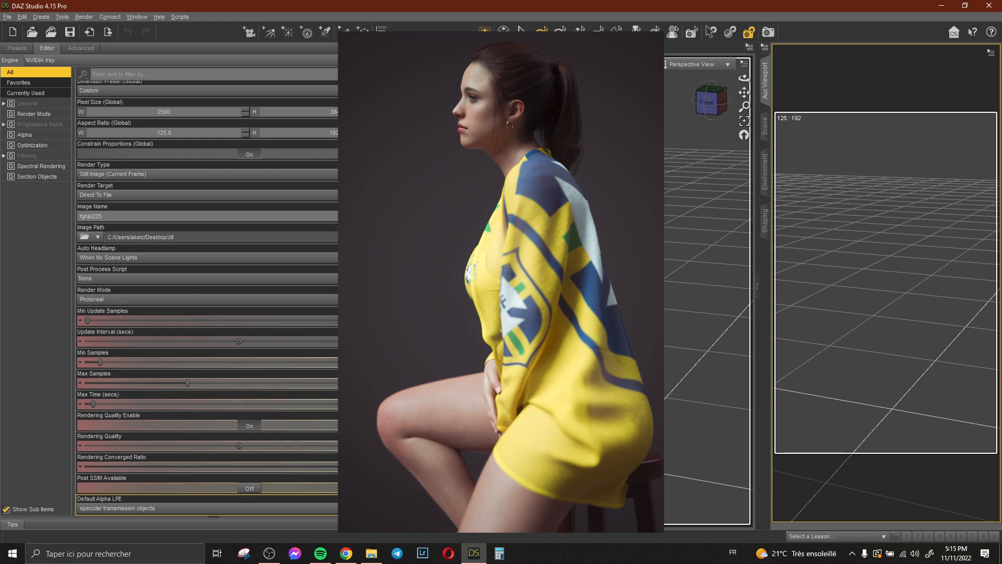
Load the Genesis 8 Basic Female figure from the content library and dress it in Basic Wear 02.
left_click(432, 249)
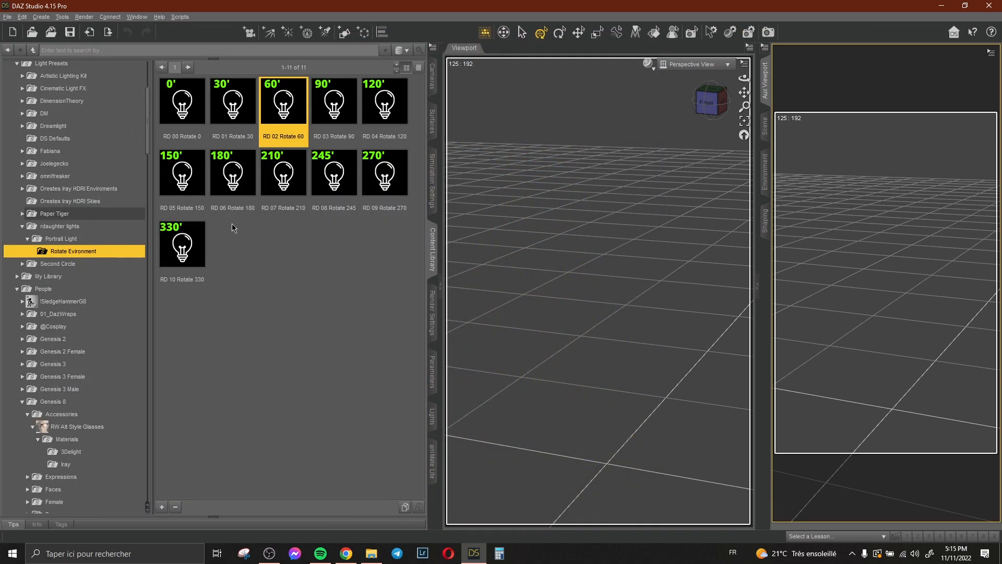
scroll(82, 285, "down", 7)
scroll(80, 255, "up", 2)
double_click(69, 217)
scroll(69, 217, "down", 1)
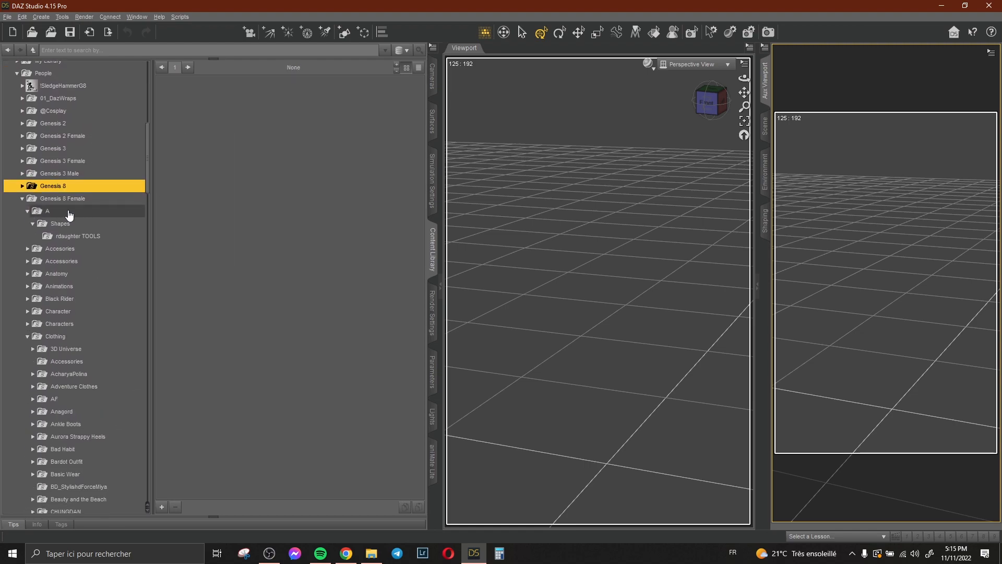
left_click(65, 199)
double_click(182, 134)
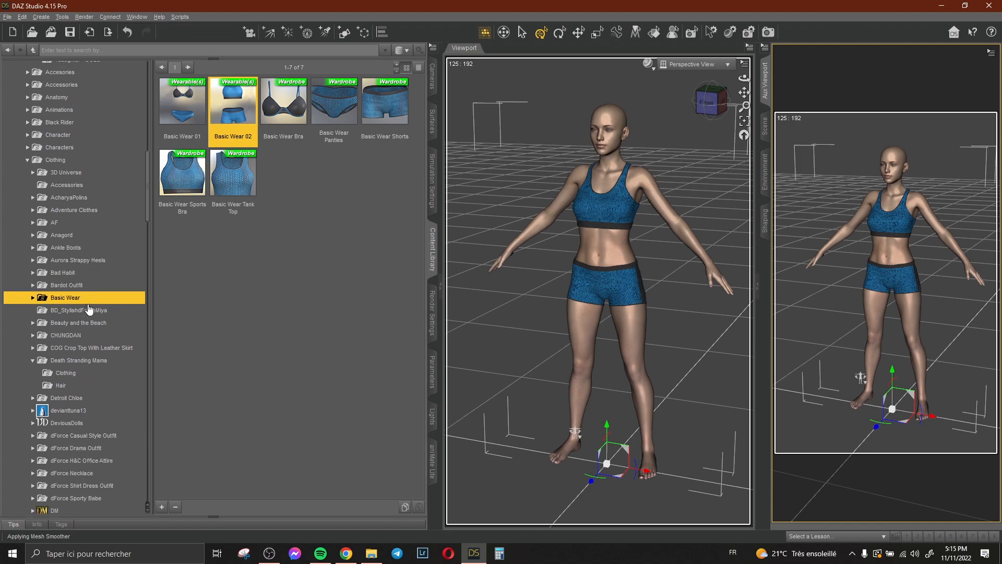
Apply the Death Stranding Mama head shape and skin to the Genesis 8 Female figure.
scroll(99, 316, "down", 1)
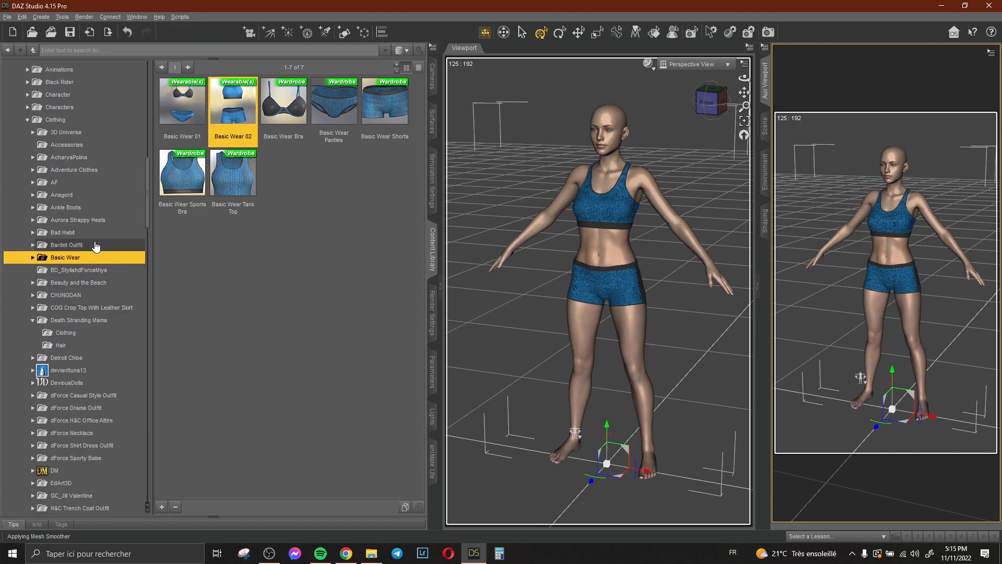
scroll(95, 246, "down", 2)
left_click(95, 215)
double_click(178, 112)
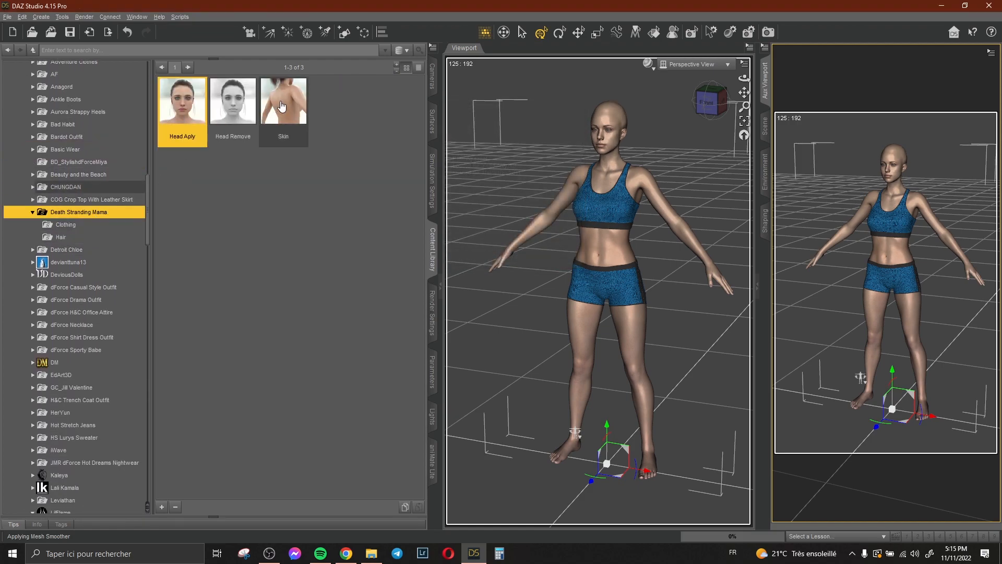
double_click(281, 107)
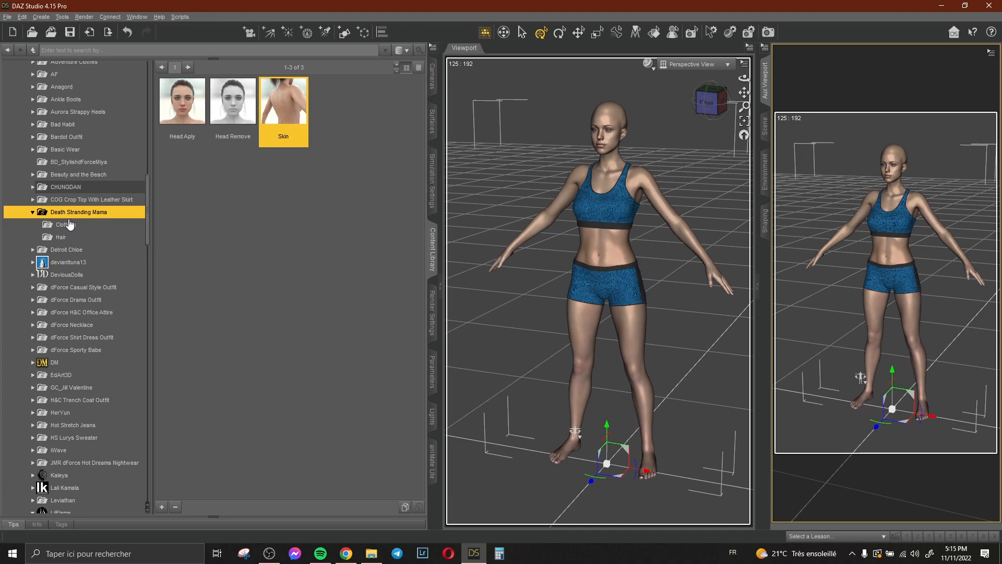
Add the Death Stranding Mama hair to the figure and show the scene's object list.
left_click(81, 237)
double_click(183, 112)
left_click_drag(740, 78, 743, 79)
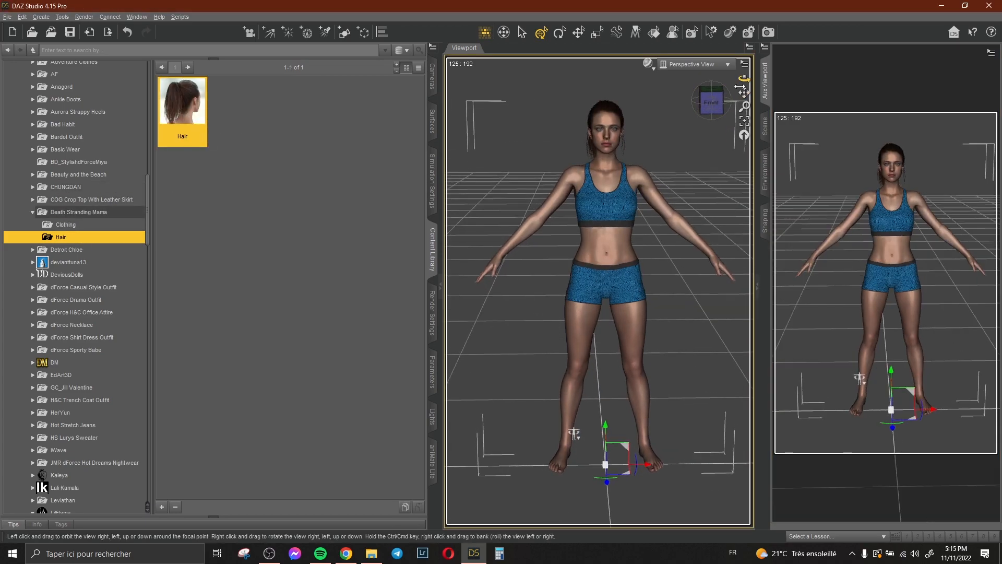
left_click(764, 125)
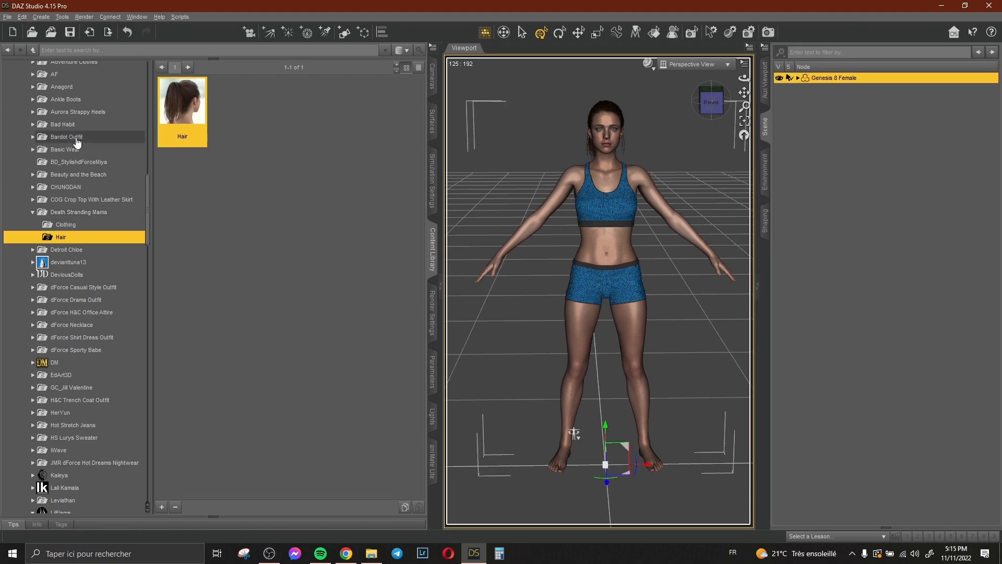
Add the Casual Summer Shrug from the Genesis 8 dForce Casual Summer Outfit to the figure.
scroll(77, 141, "up", 7)
scroll(86, 227, "up", 7)
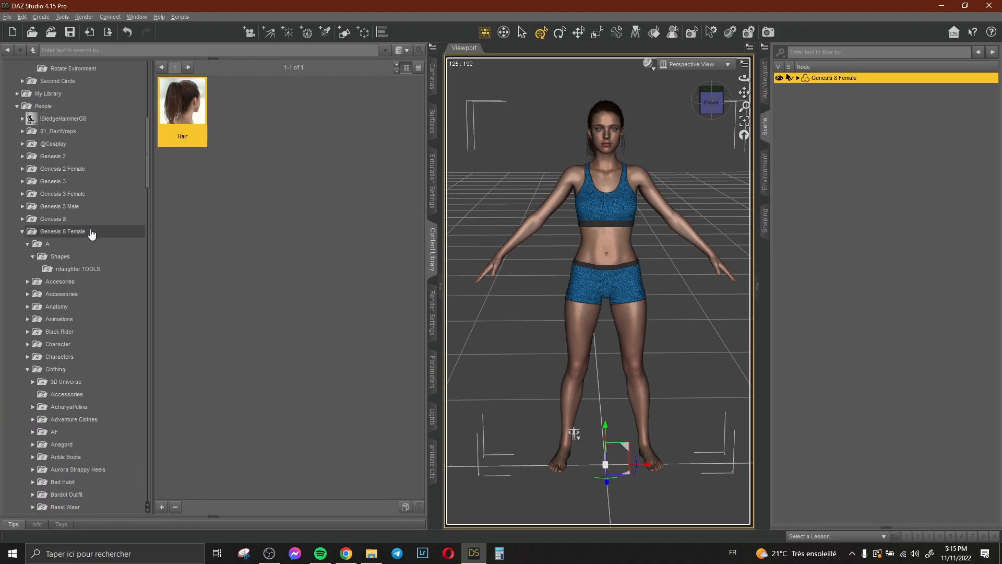
left_click(80, 222)
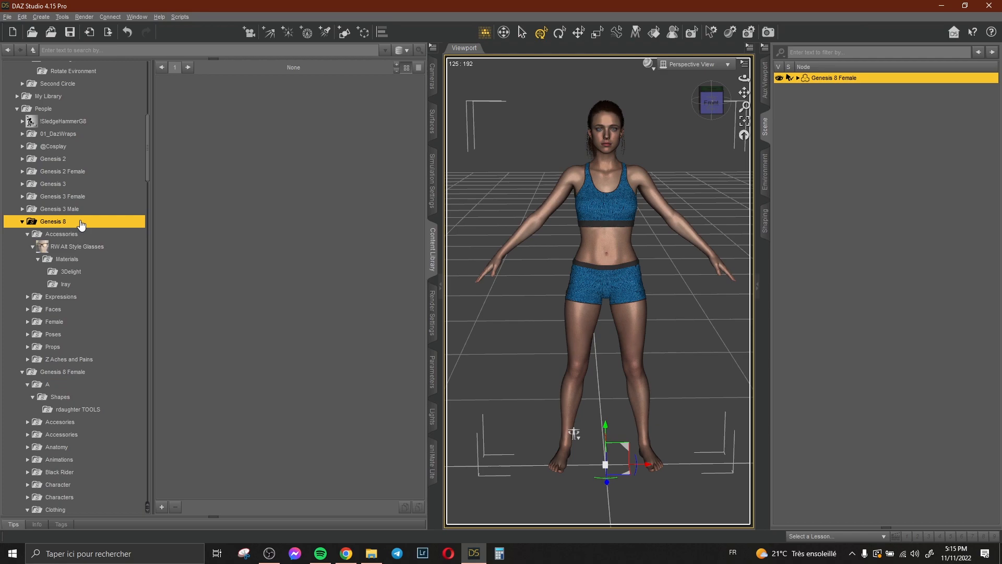
left_click(62, 322)
scroll(83, 313, "down", 4)
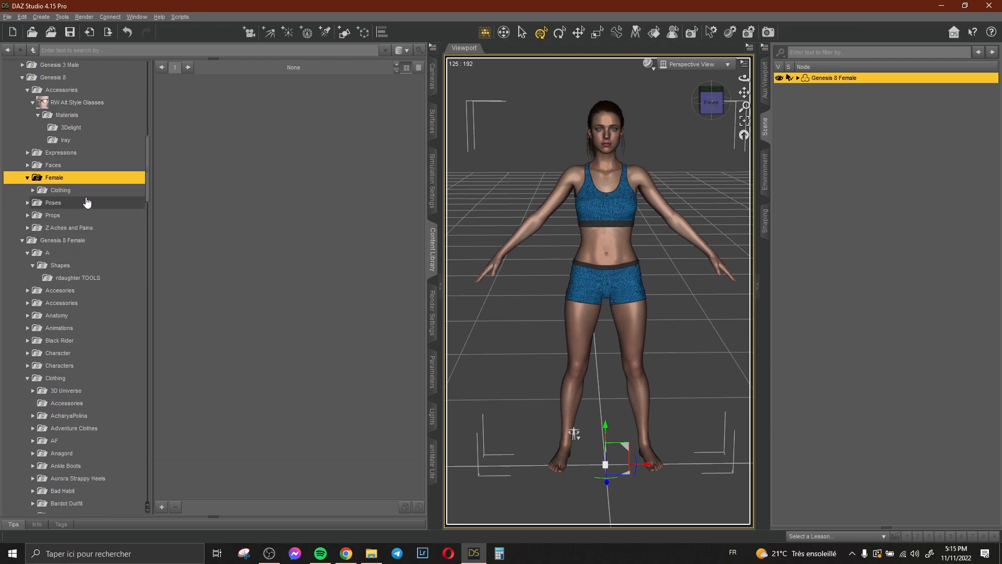
left_click(74, 191)
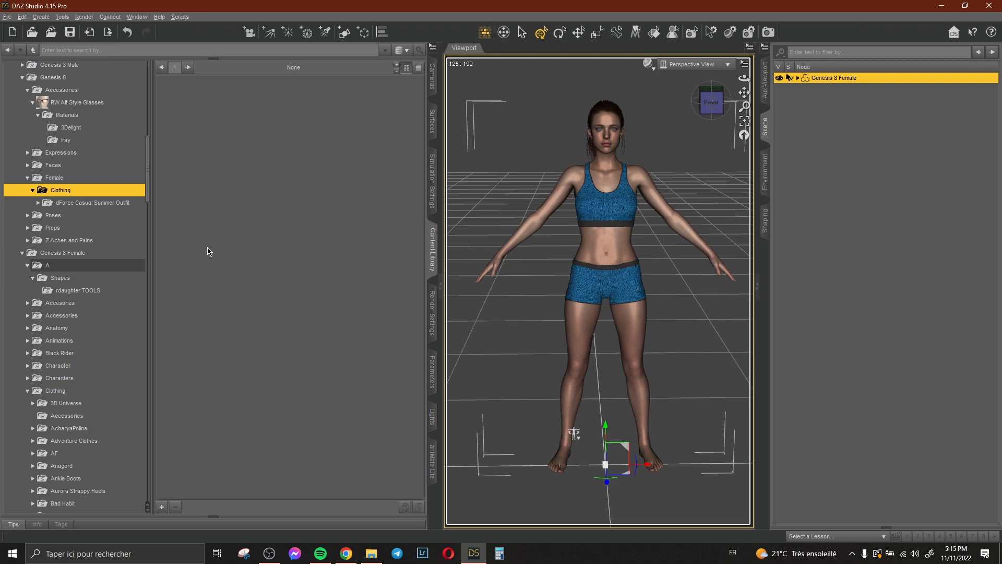
left_click(96, 203)
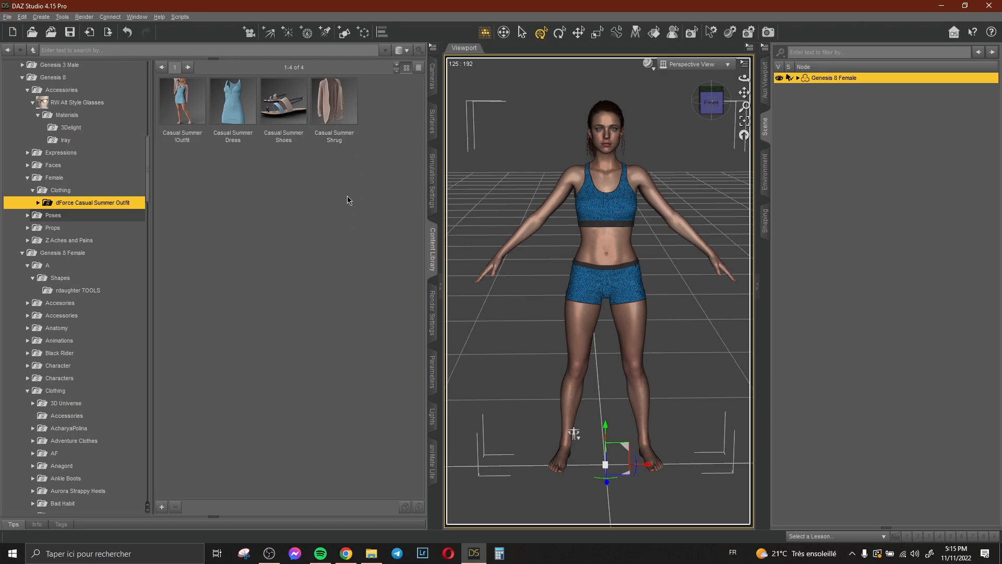
double_click(331, 108)
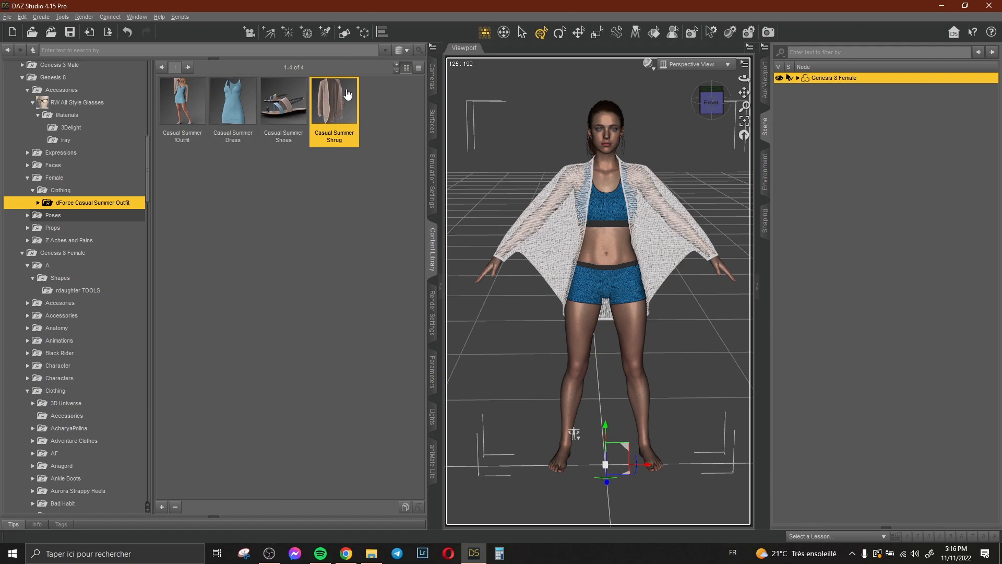
Add the Top and Bottom of EdArt3D's Sexy_Bikini5 from the Genesis 8 Female clothing to the figure.
scroll(82, 209, "down", 8)
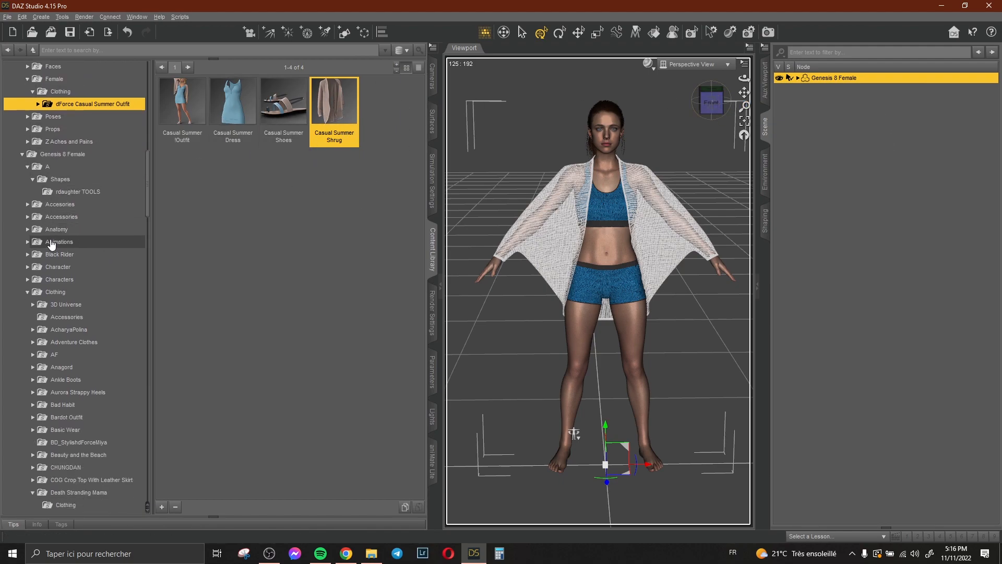
left_click(78, 203)
left_click(68, 215)
scroll(78, 233, "down", 3)
left_click(78, 245)
left_click(79, 269)
scroll(83, 230, "down", 4)
scroll(81, 208, "up", 6)
left_click(79, 133)
scroll(83, 208, "up", 3)
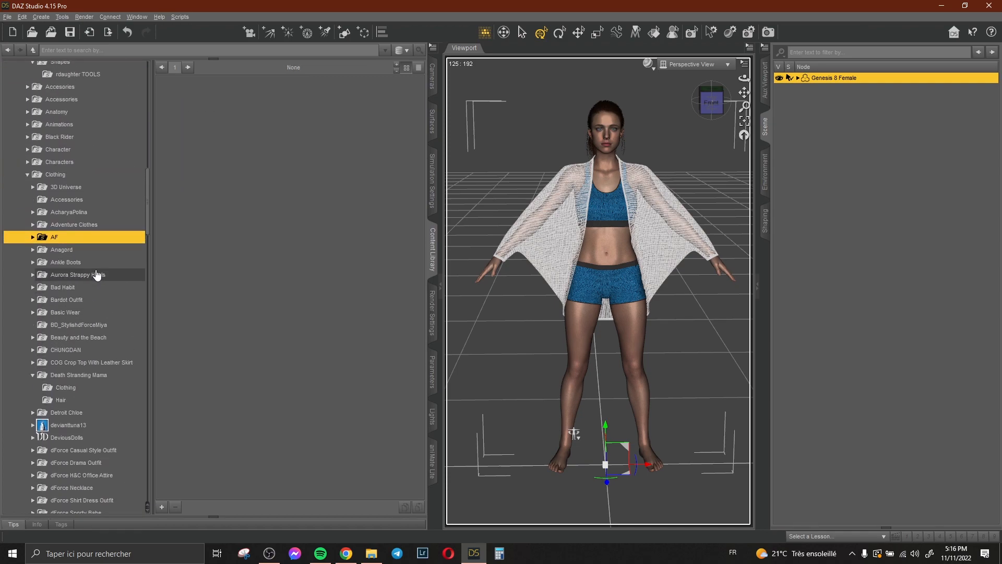
scroll(94, 282, "down", 6)
scroll(98, 275, "down", 1)
double_click(79, 285)
left_click(83, 298)
left_click(228, 109)
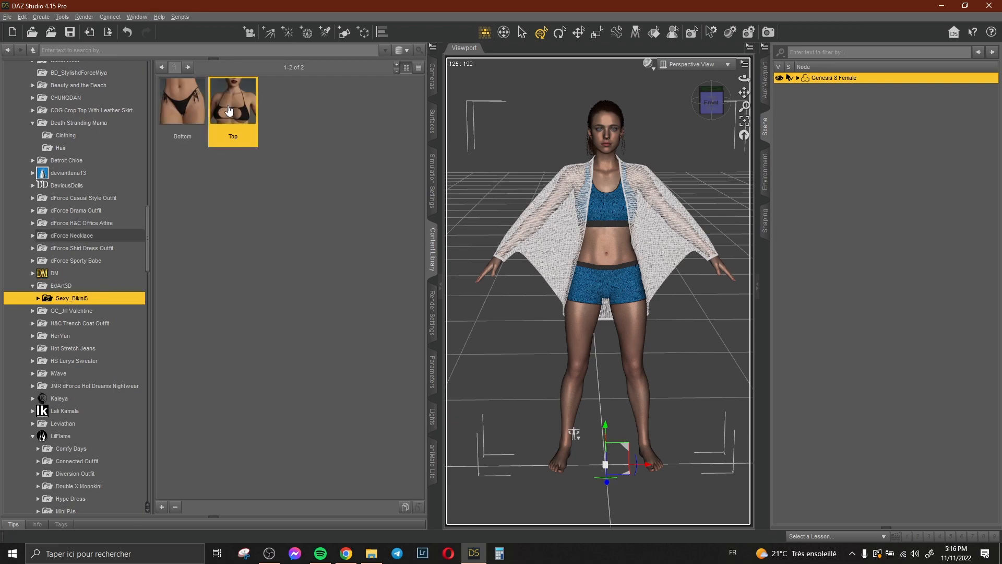
double_click(183, 109)
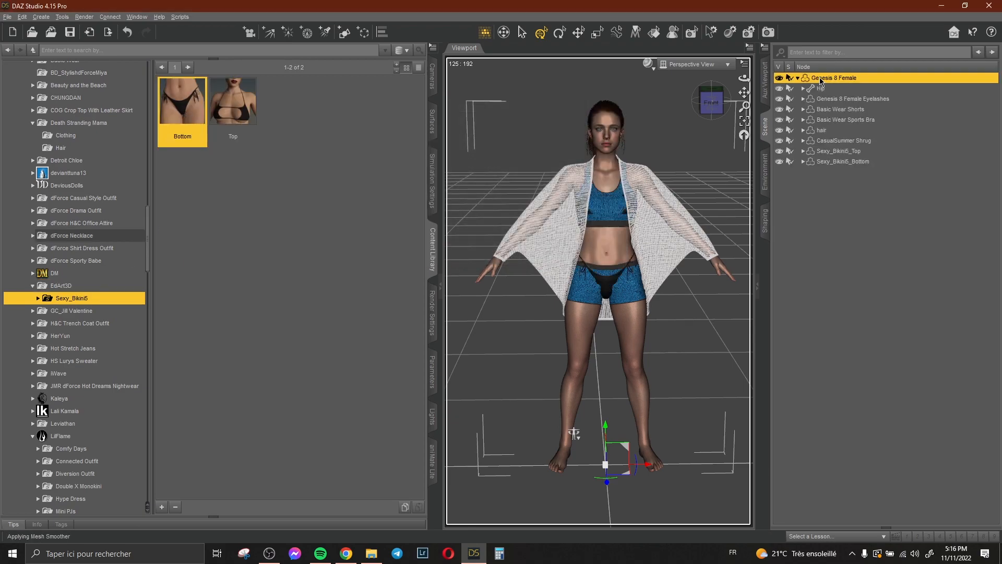
Delete the Basic Wear Sports Bra and Basic Wear Shorts from the scene.
left_click(870, 123)
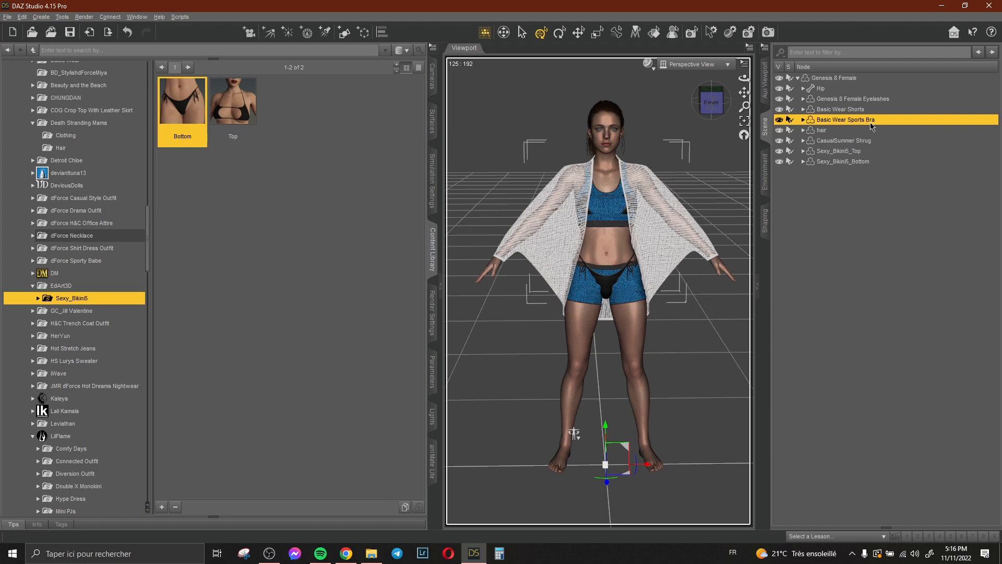
key("Delete")
left_click(860, 109)
key("Delete")
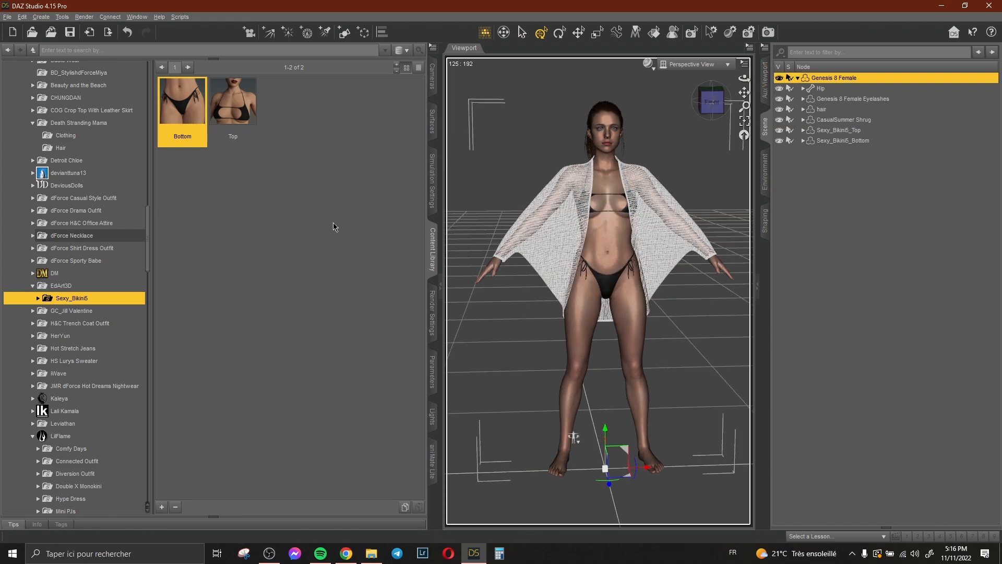
Try the rdaughter TOOLS shapes D, B and A on the Genesis 8 Female figure and finish with shape C.
scroll(76, 198, "up", 15)
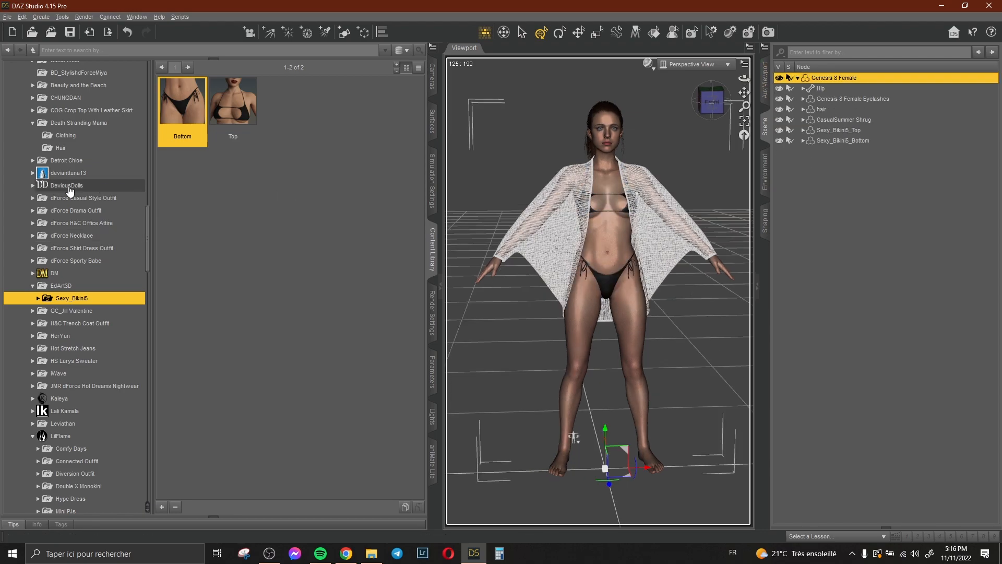
scroll(99, 219, "up", 9)
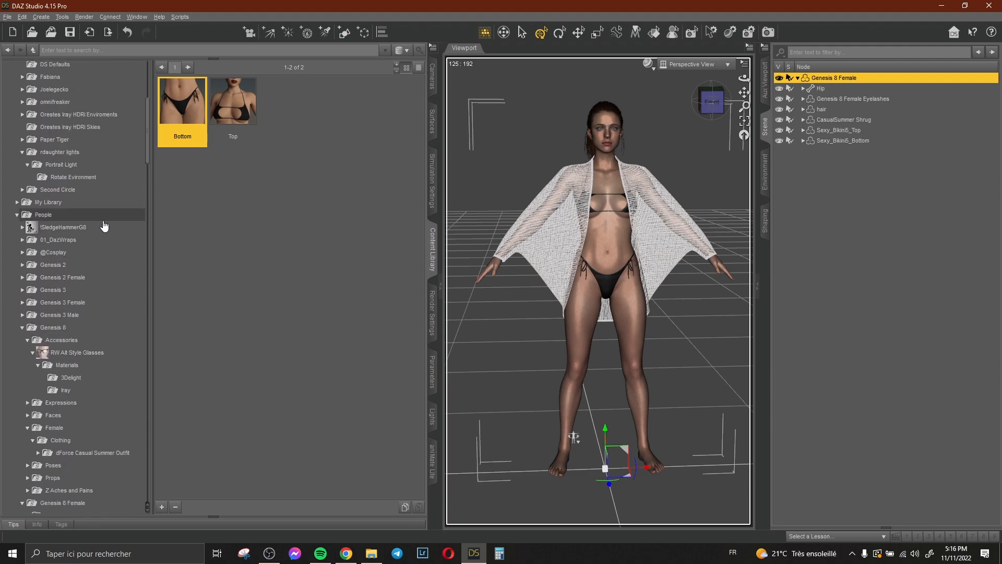
scroll(103, 216, "up", 2)
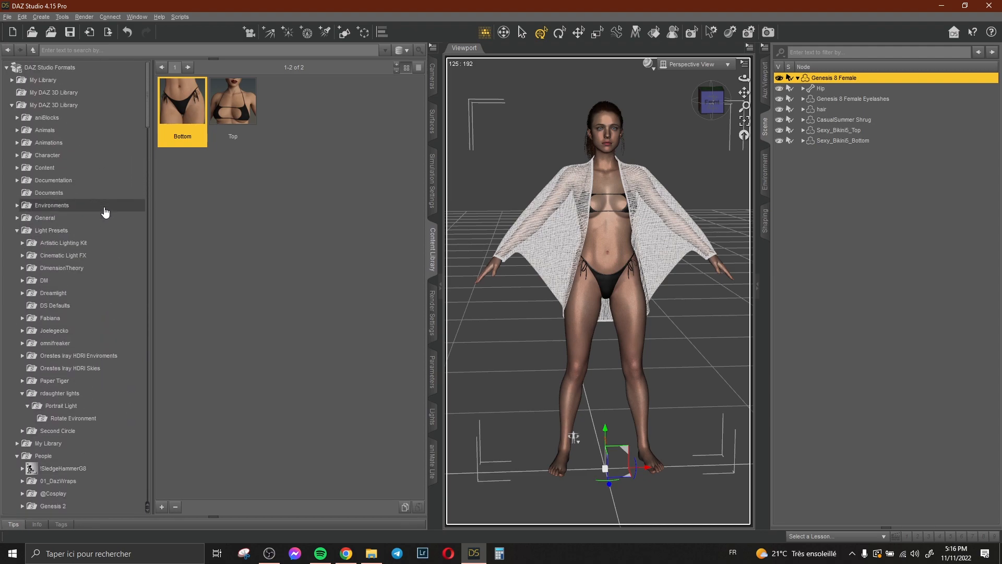
scroll(106, 213, "down", 9)
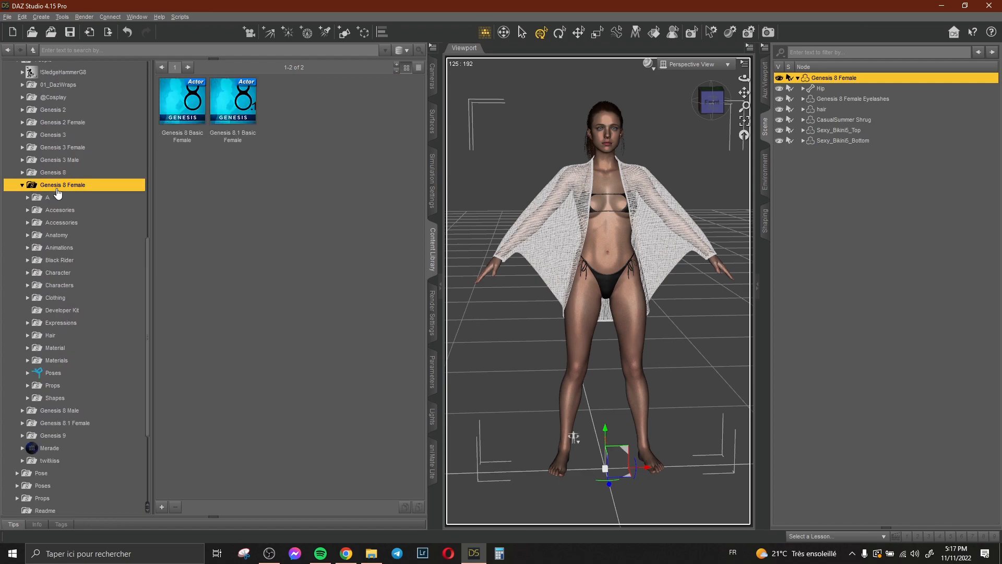
double_click(48, 198)
double_click(60, 210)
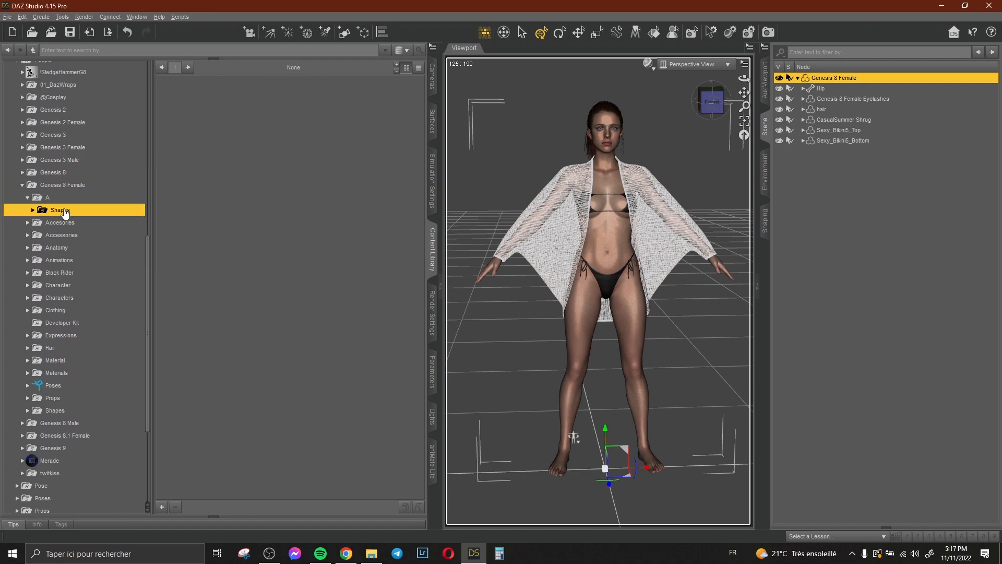
left_click(72, 223)
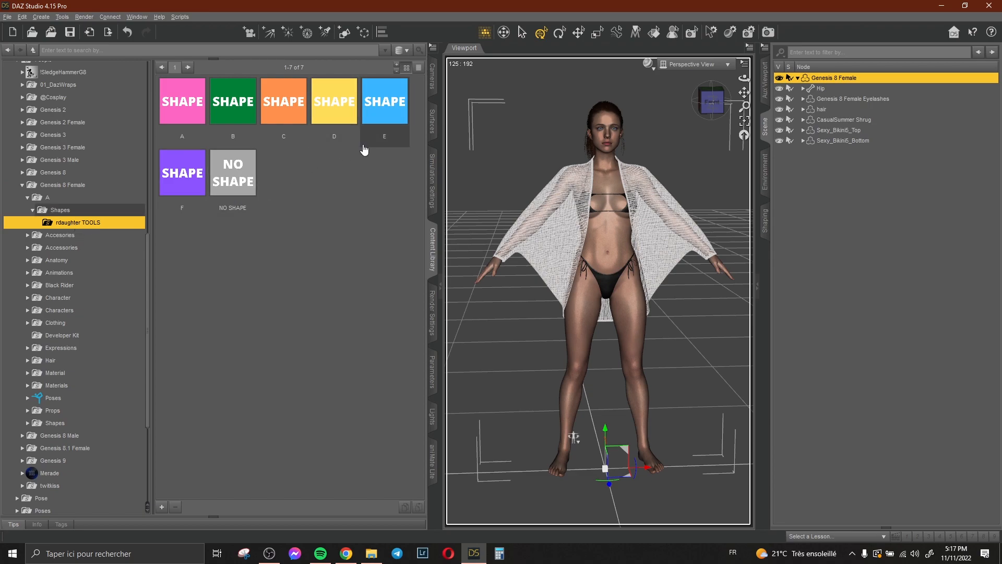
double_click(338, 112)
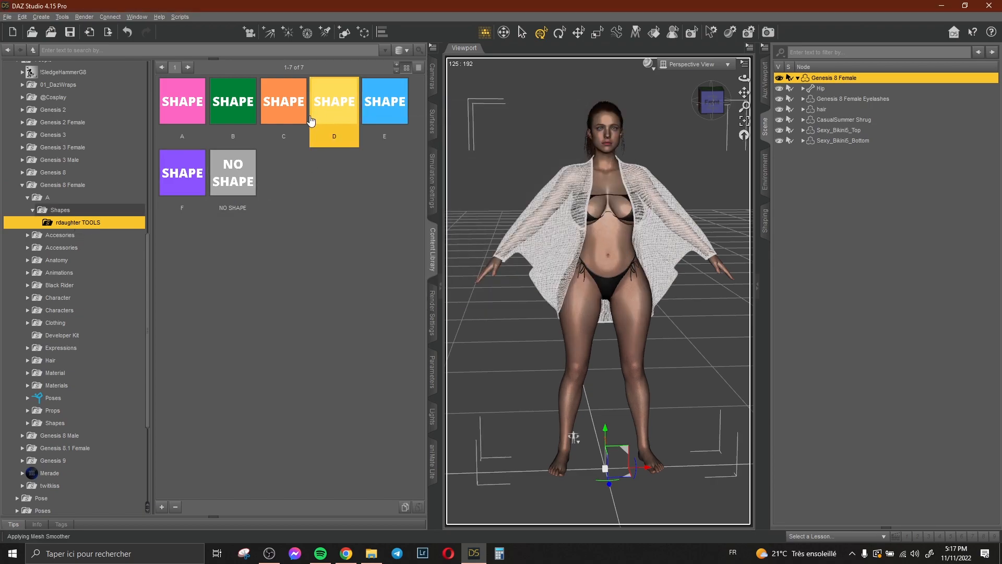
double_click(232, 115)
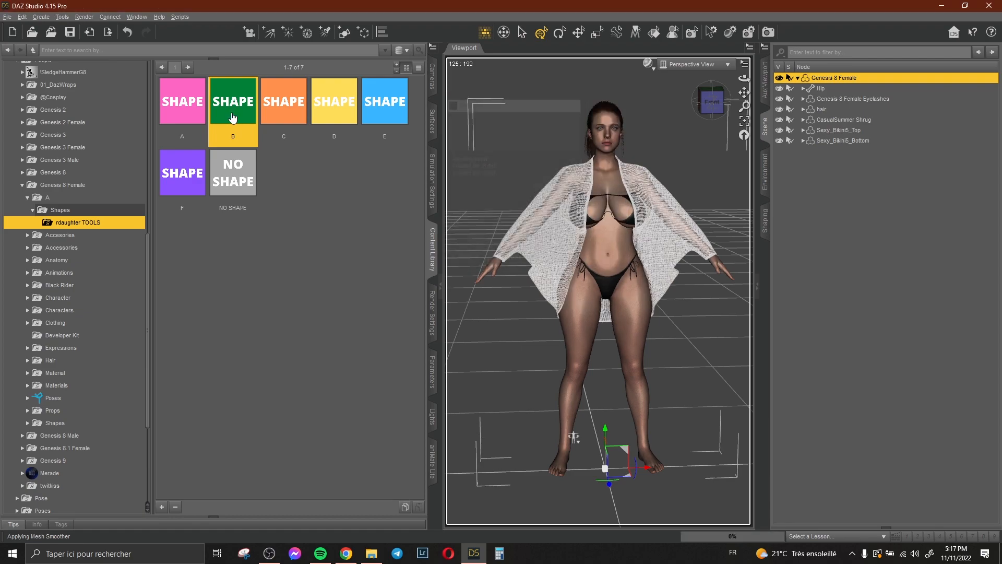
double_click(198, 118)
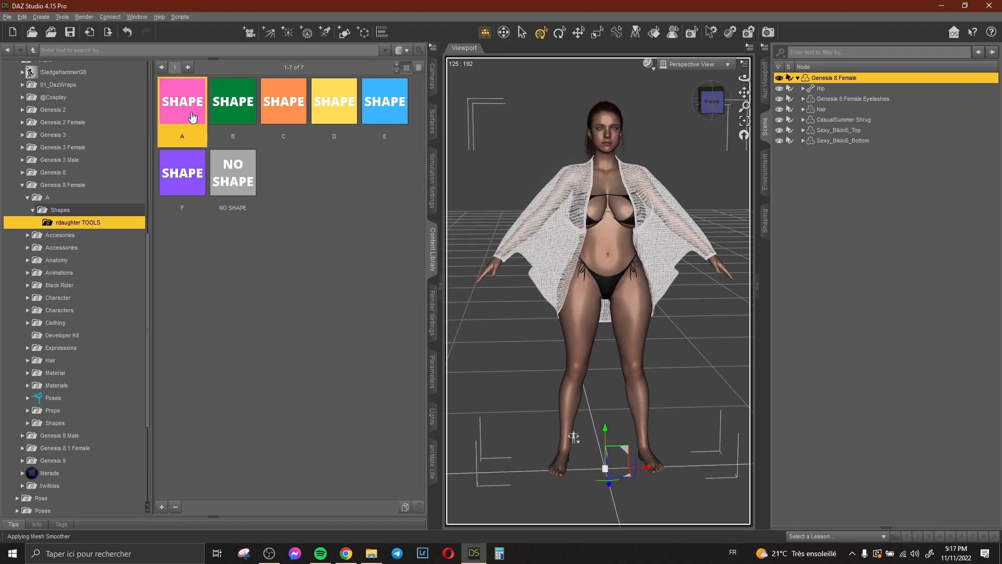
double_click(319, 119)
double_click(275, 116)
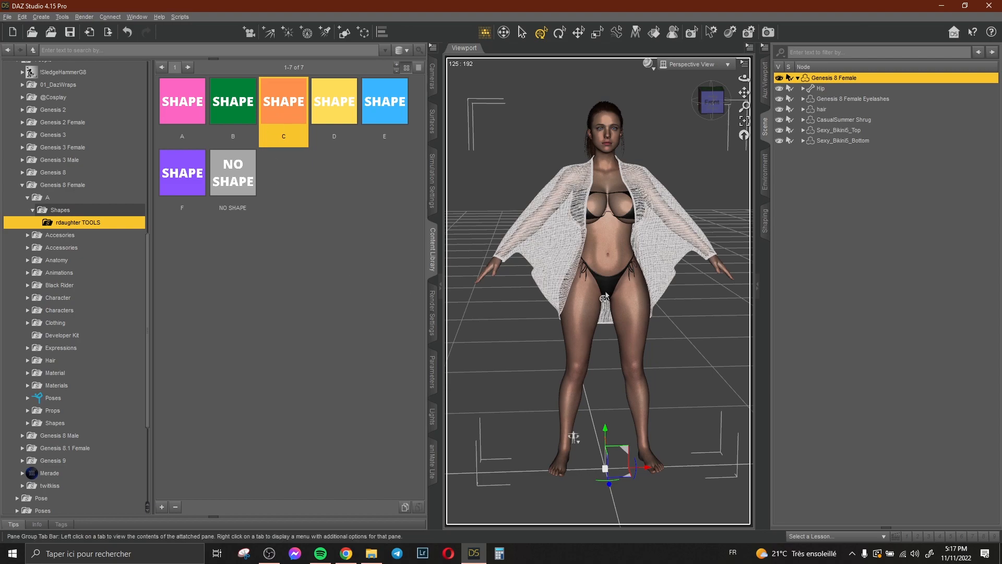
Set the auxiliary viewport's draw style to NVIDIA Iray.
left_click(765, 80)
left_click(893, 53)
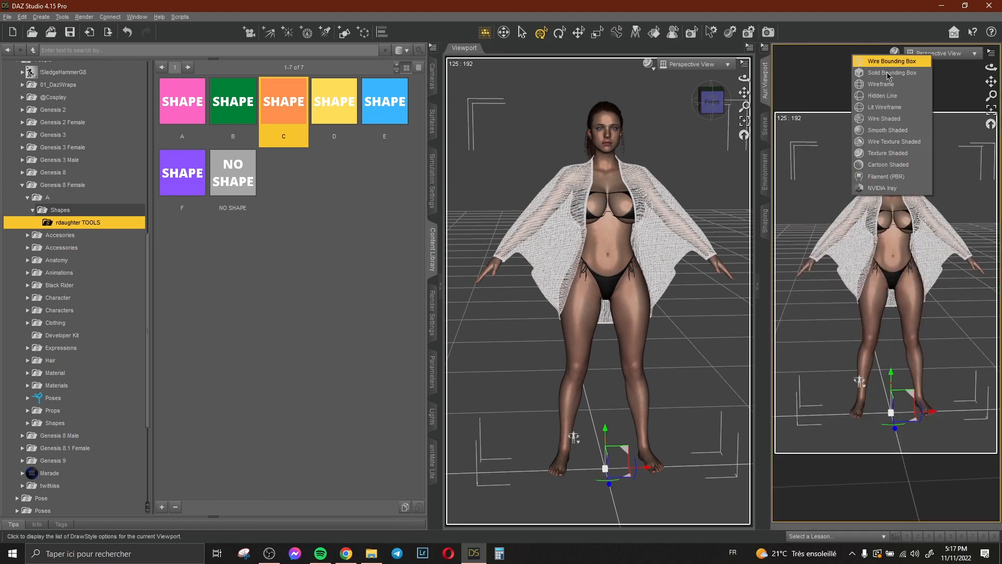
left_click(866, 189)
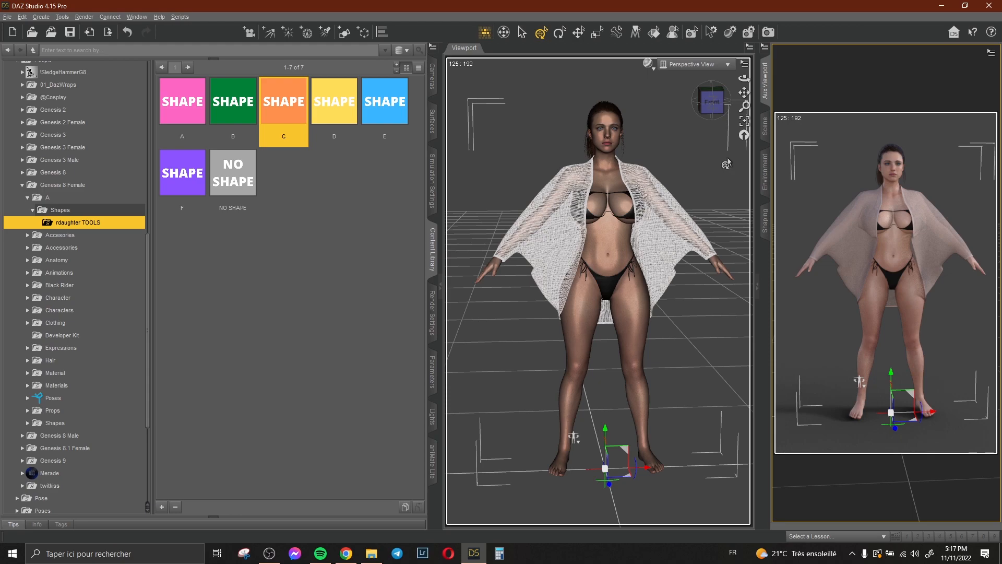
Inspect the surface settings of Sexy_Bikini5_Bottom and the CasualSummer Shrug.
left_click(765, 121)
left_click(844, 140)
left_click(433, 123)
left_click(46, 103)
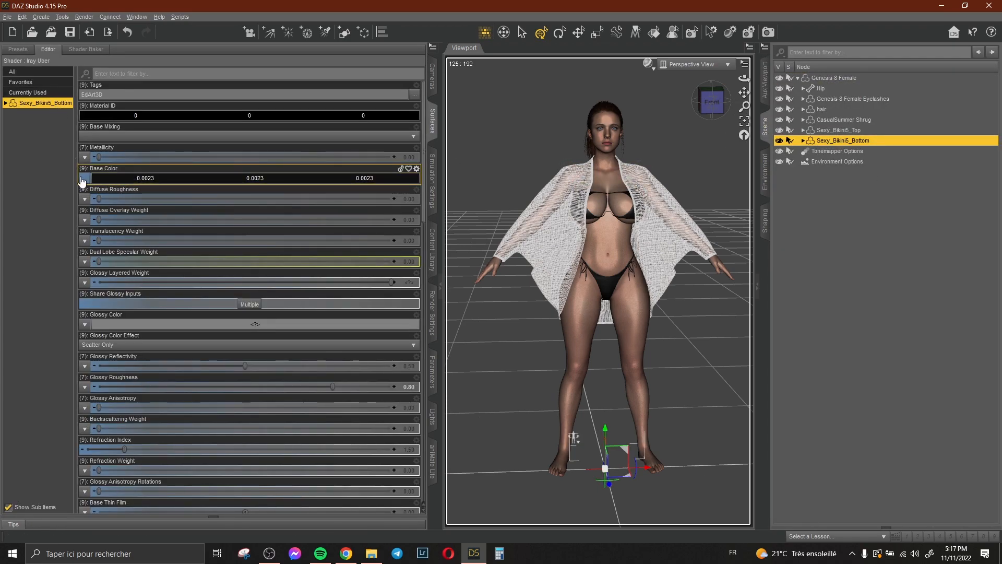
left_click(837, 120)
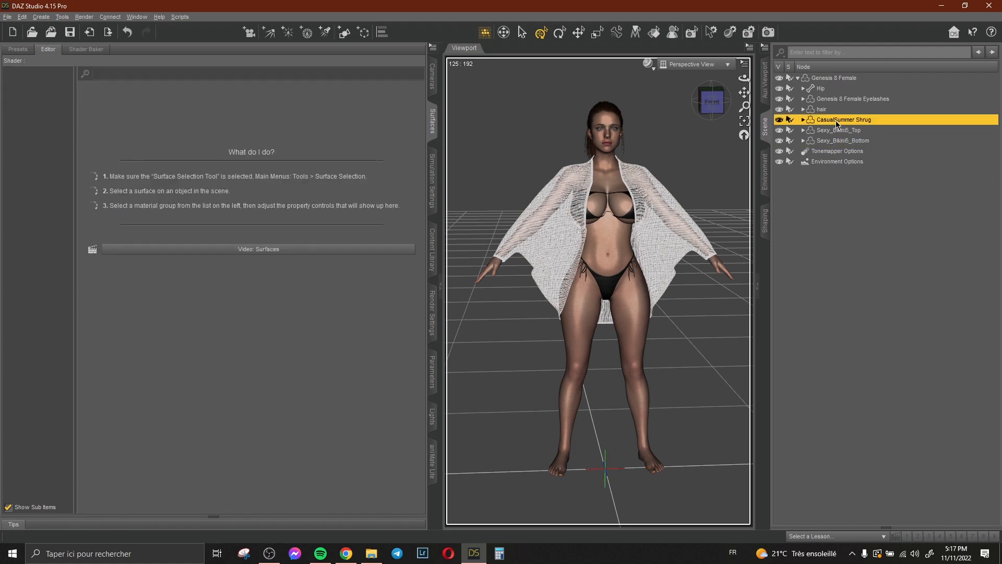
left_click(35, 105)
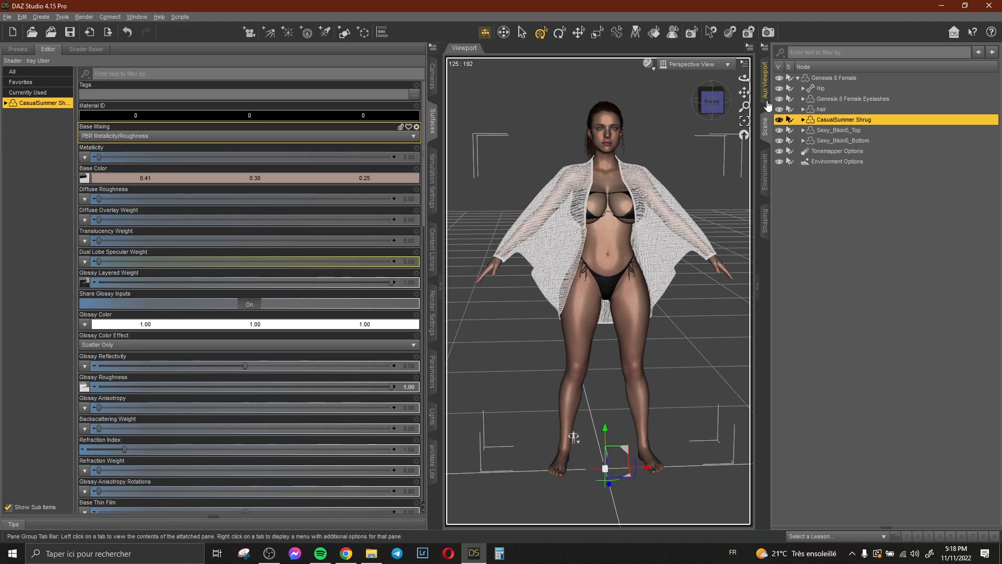
Change the CasualSummer Shrug's Base Color to a neutral light grey of 0.57, 0.57, 0.57.
left_click(765, 81)
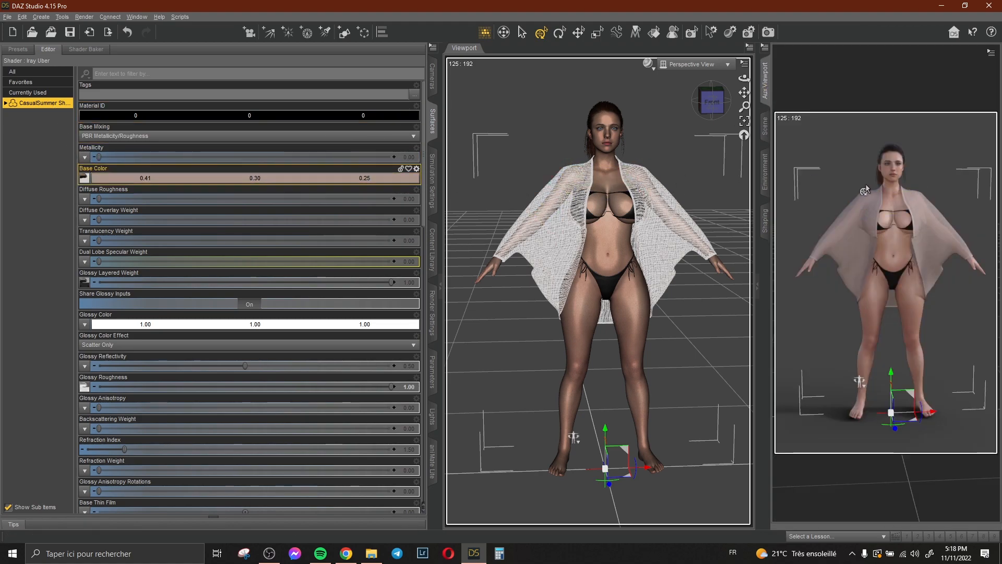
left_click(112, 178)
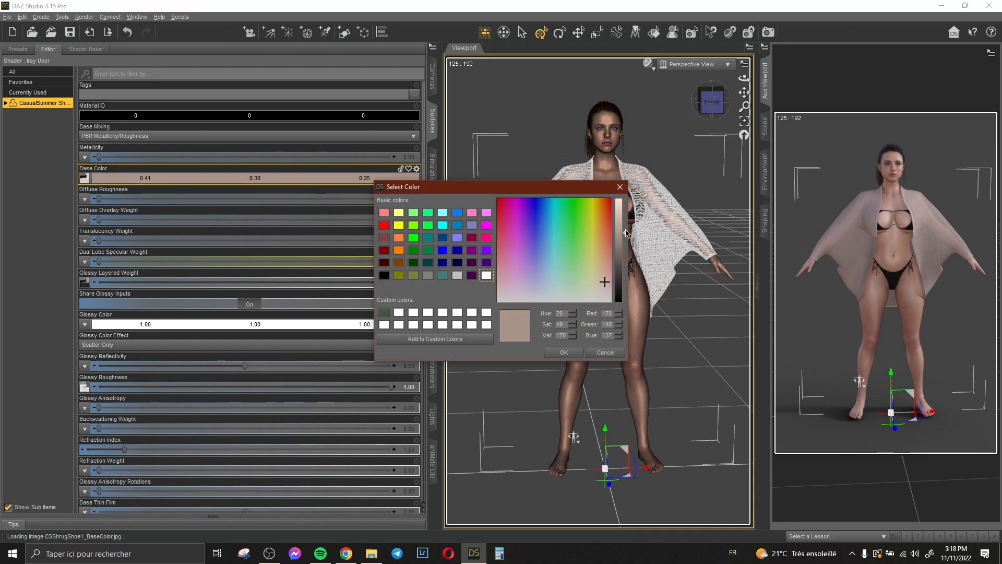
left_click_drag(602, 297, 641, 347)
left_click_drag(622, 237, 622, 221)
left_click(564, 352)
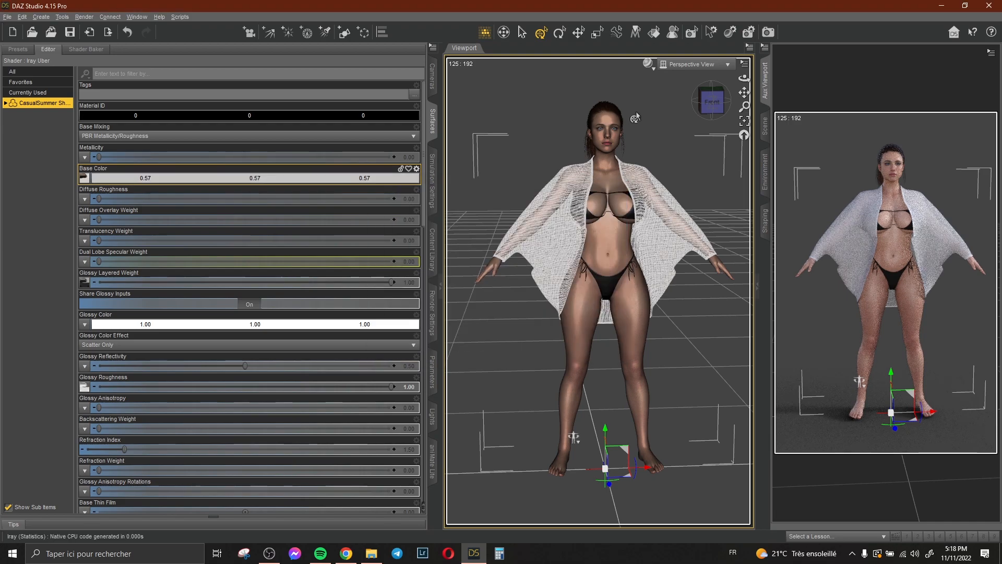
Replace the shrug's Base Color map with the Argentine flag image "Sans titre - 2022-10-08T090354.948" from the Téléchargements folder.
left_click(84, 179)
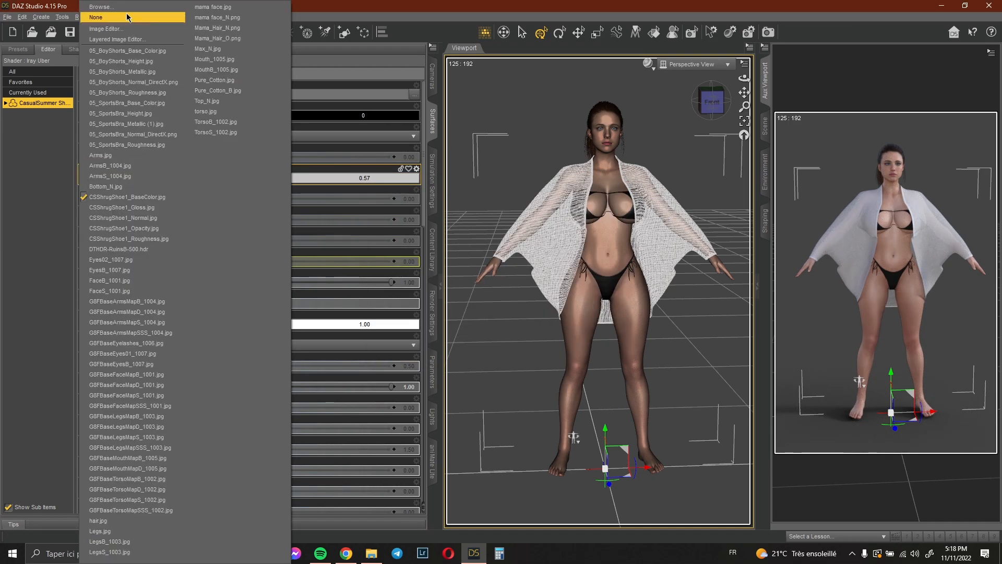
left_click(124, 8)
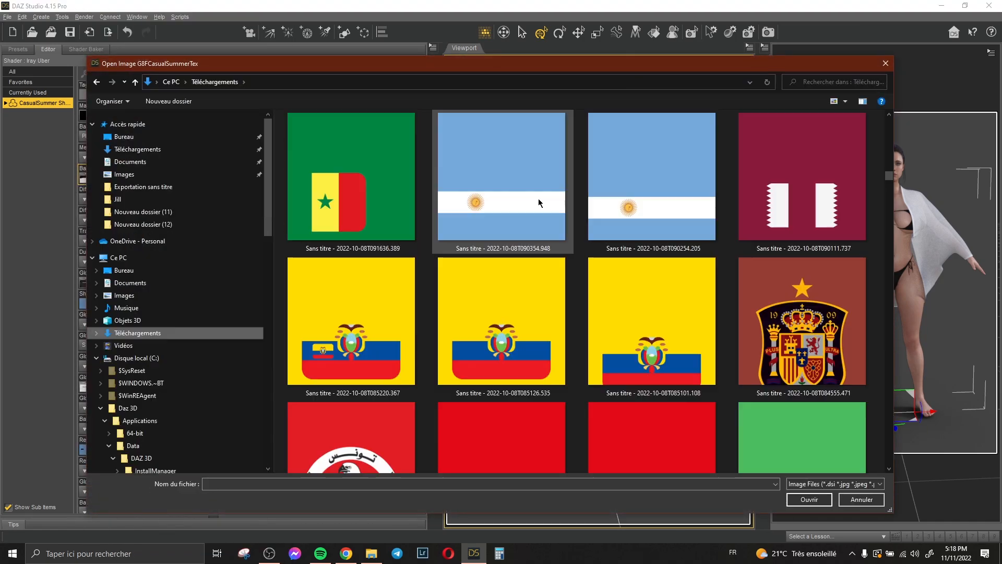
left_click(540, 199)
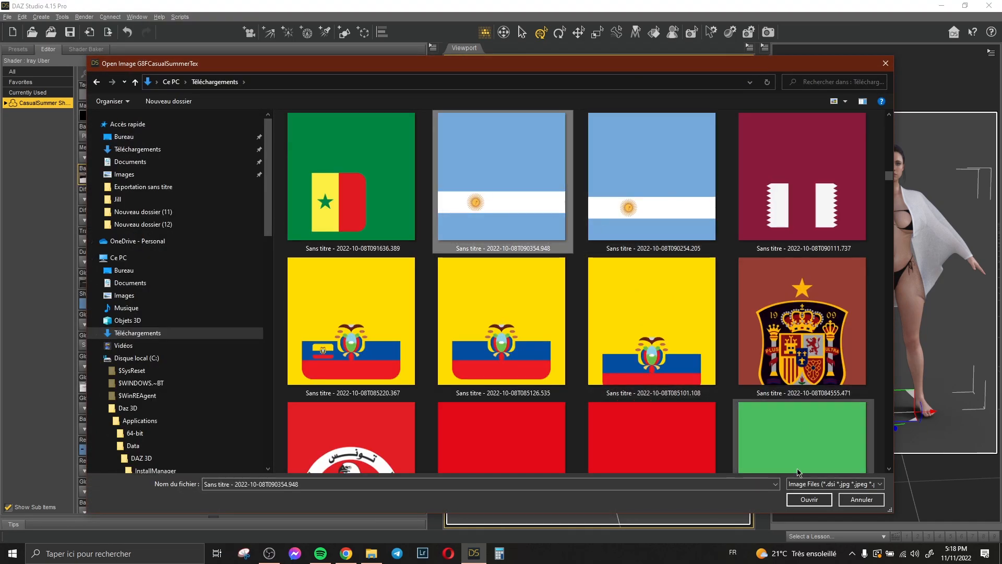
left_click(809, 500)
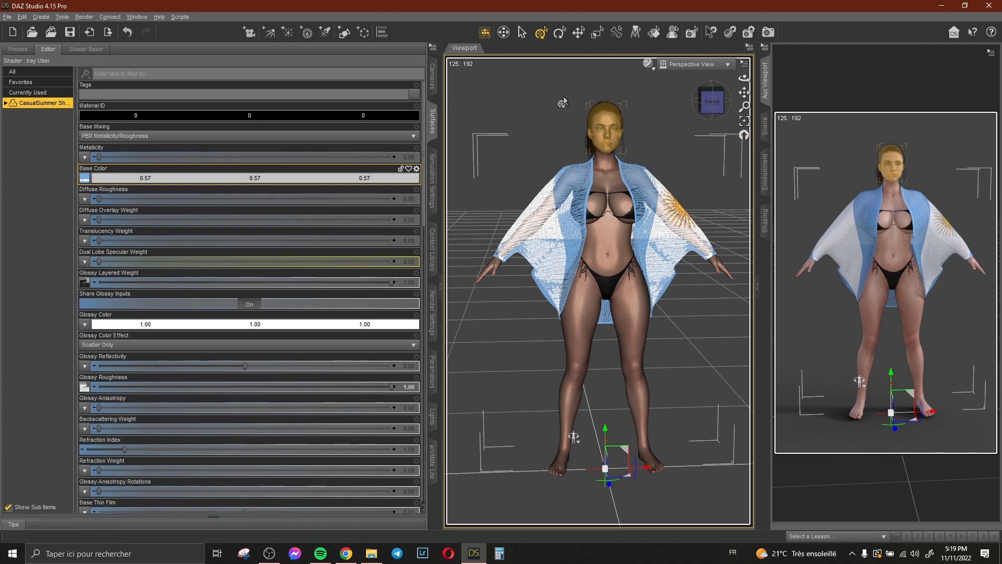
Apply the Stool 02 pose from the DM GlamourGirl set to the Genesis 8 Female figure.
left_click(765, 127)
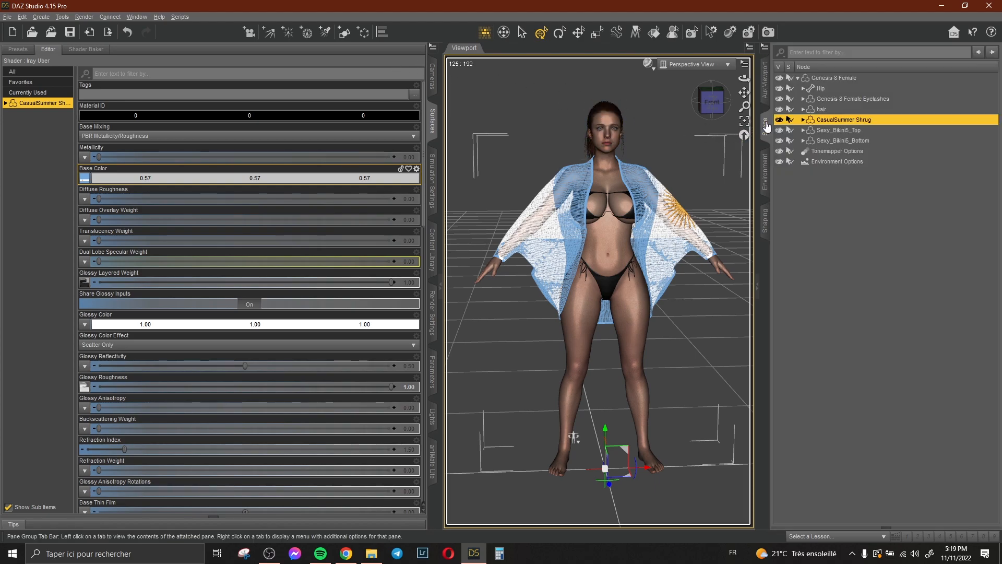
left_click(836, 78)
left_click(432, 249)
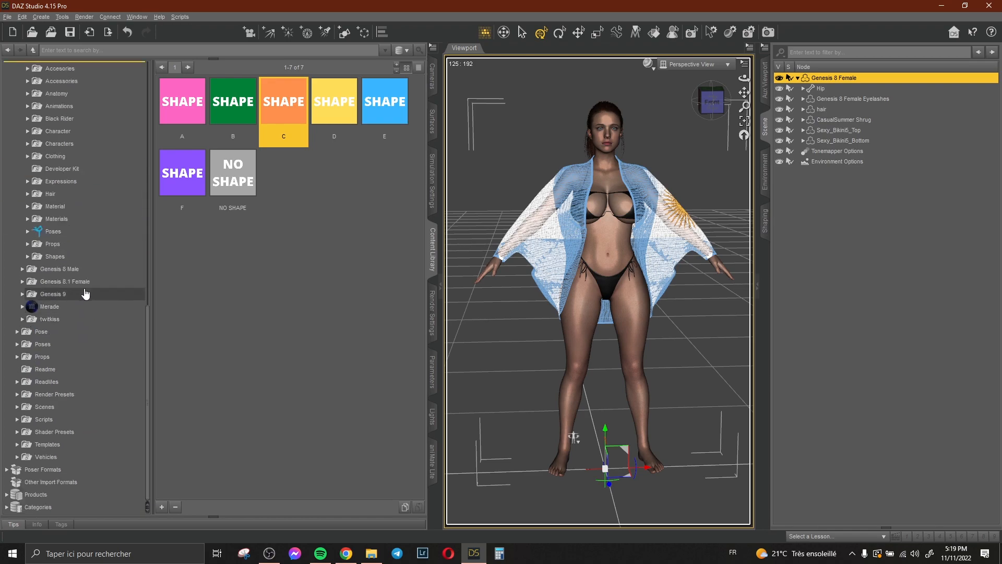
left_click(66, 228)
scroll(83, 218, "down", 1)
left_click(78, 227)
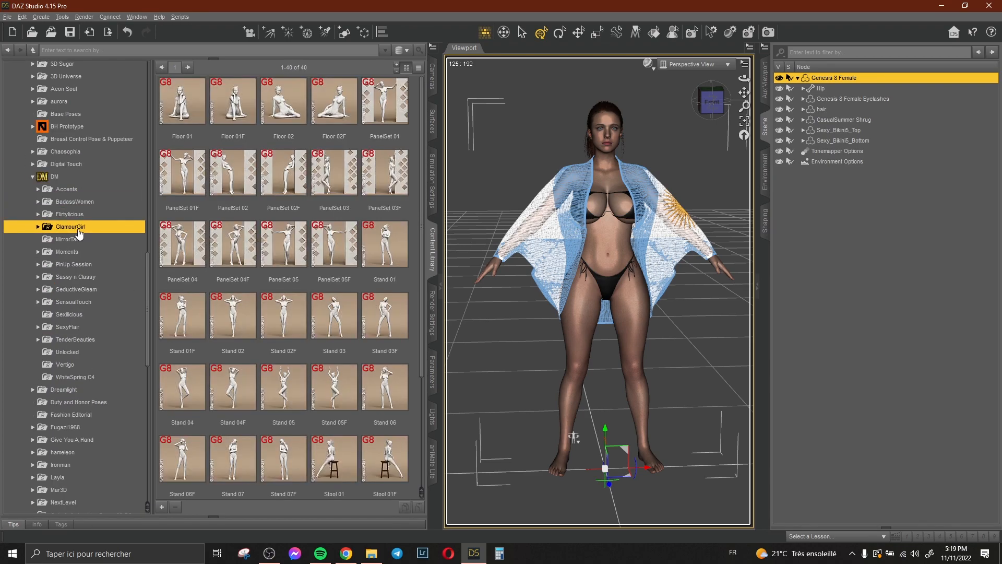
scroll(284, 333, "down", 3)
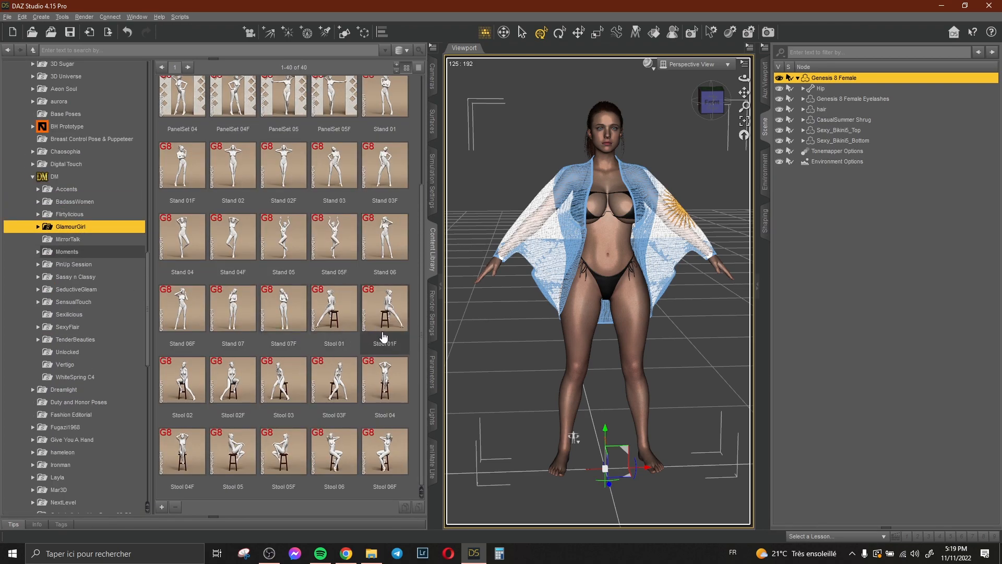
double_click(192, 389)
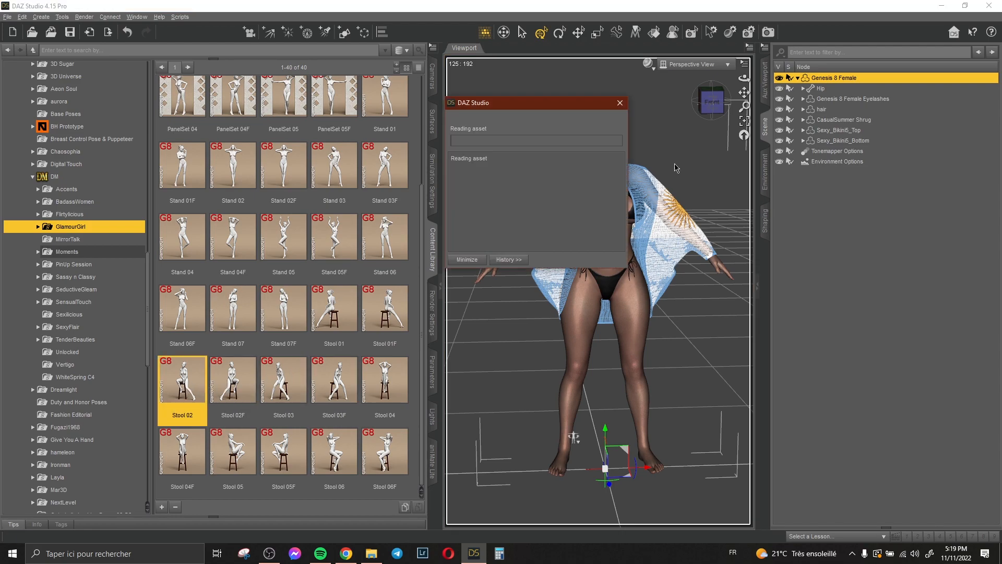
Frame the seated figure closely from its side and create a camera named Camera that copies the active perspective view.
mouse_move(744, 78)
left_mouse_down()
mouse_move(715, 80)
mouse_move(736, 79)
mouse_move(745, 117)
mouse_move(730, 79)
mouse_move(743, 93)
left_mouse_up()
scroll(742, 89, "up", 3)
left_click(41, 17)
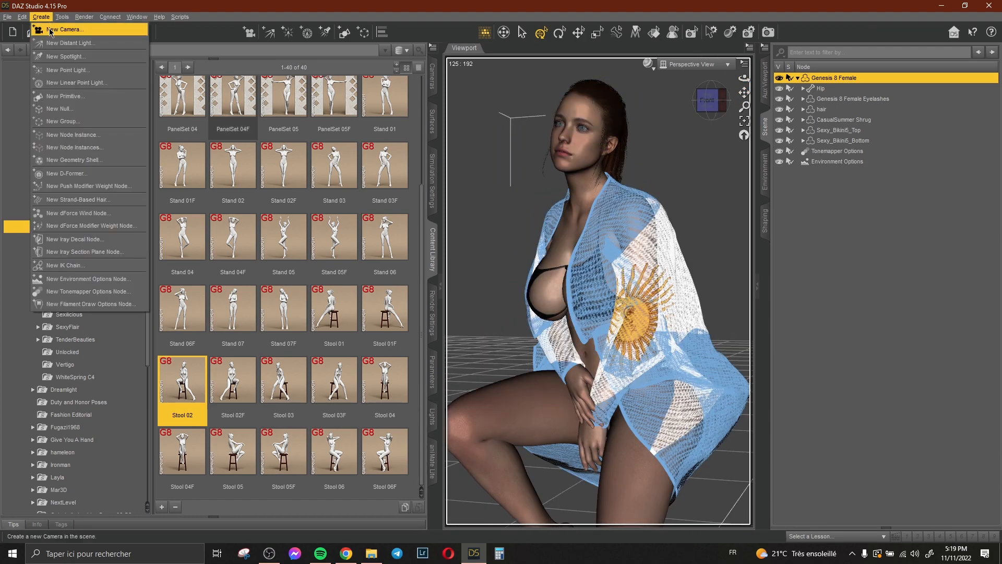
left_click(60, 27)
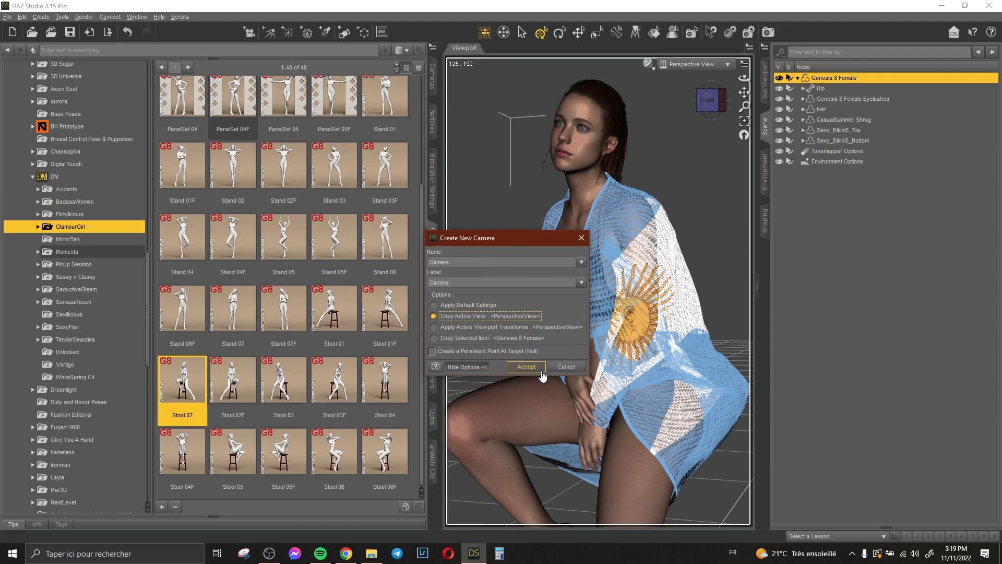
left_click(526, 367)
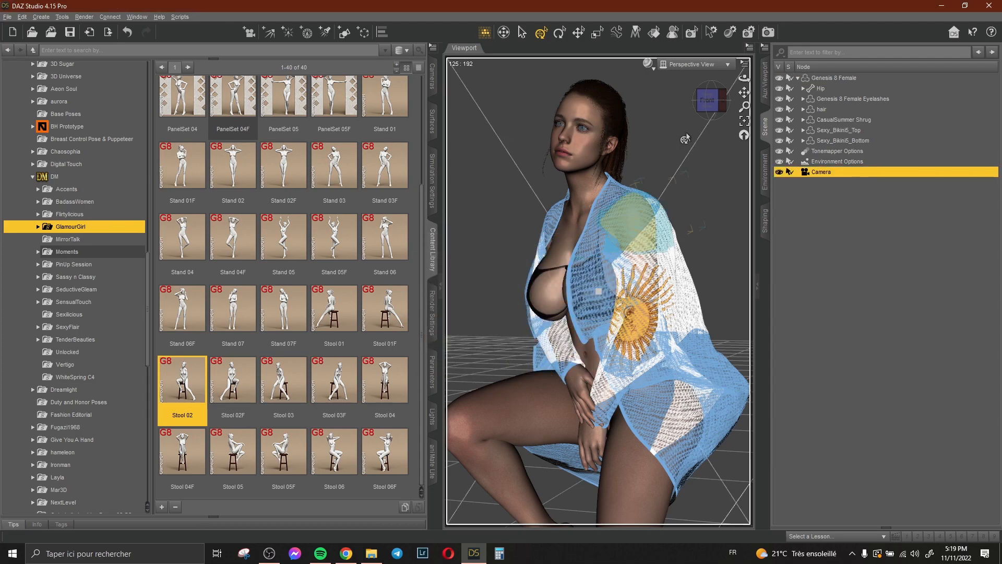
Bring up the auxiliary Iray preview and look through the new Camera in the main viewport.
left_click(699, 65)
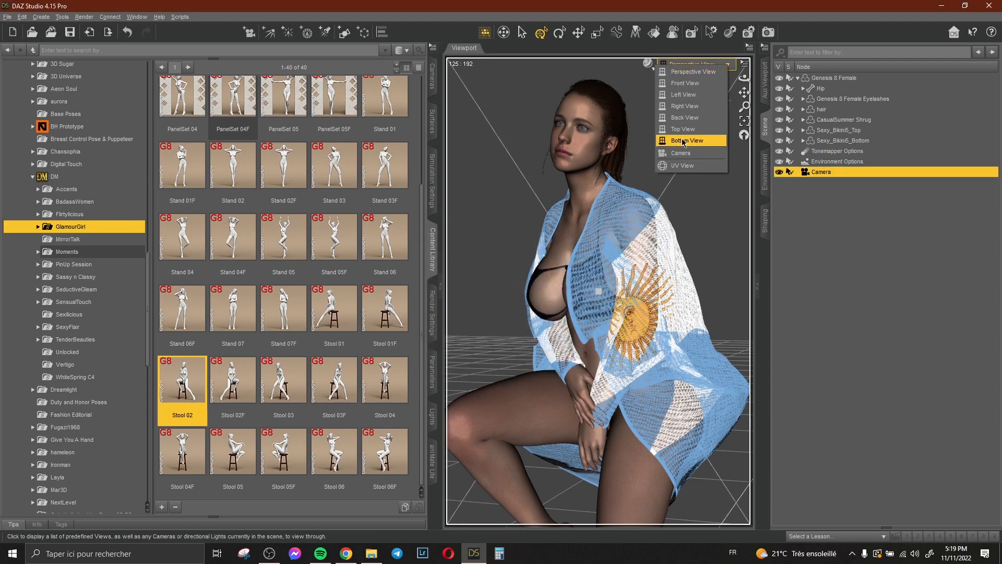
left_click(763, 83)
left_click(699, 65)
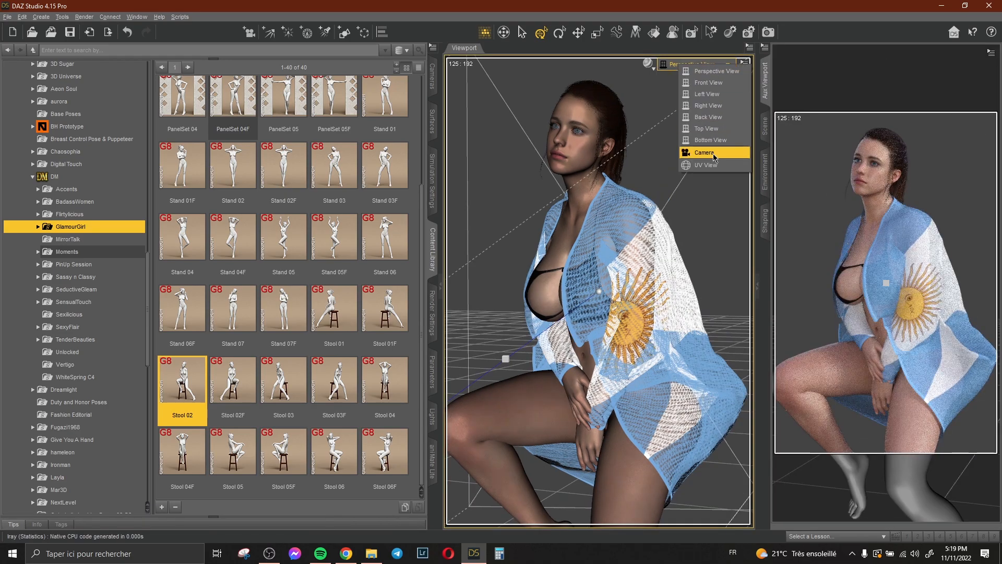
left_click(692, 149)
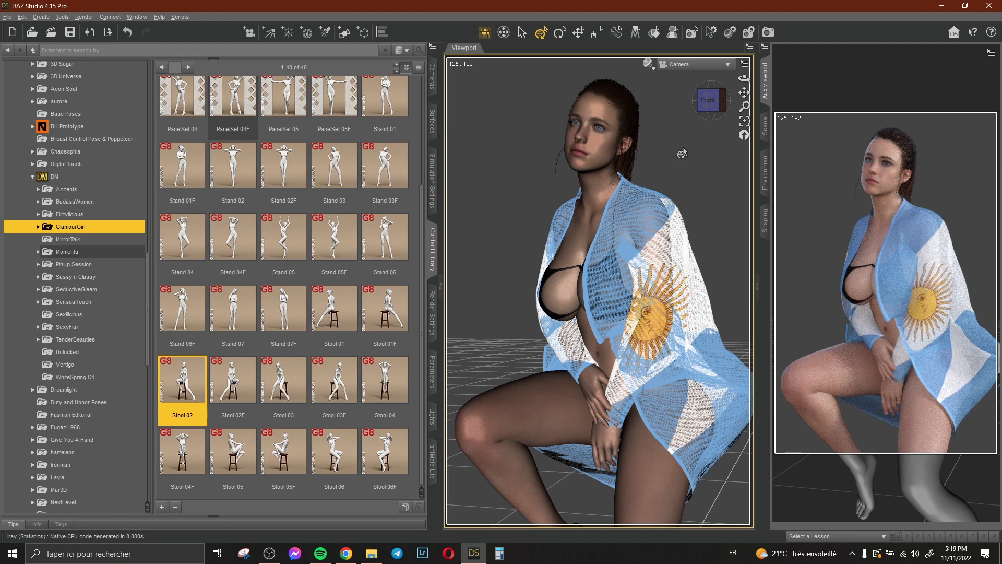
Run the dForce simulation on the CasualSummer Shrug and adjust the camera framing slightly with the Iray preview shown.
left_click(765, 140)
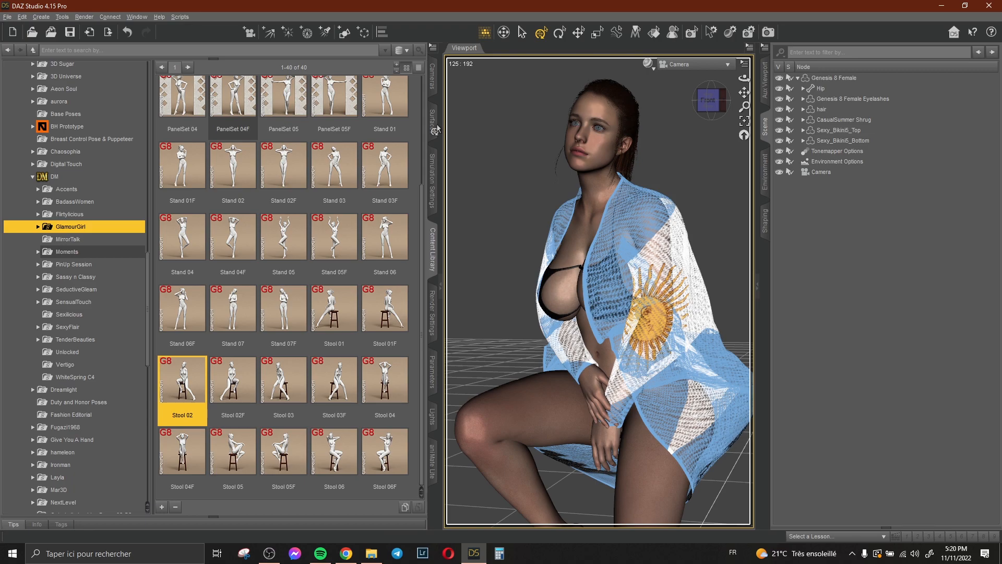
left_click(433, 179)
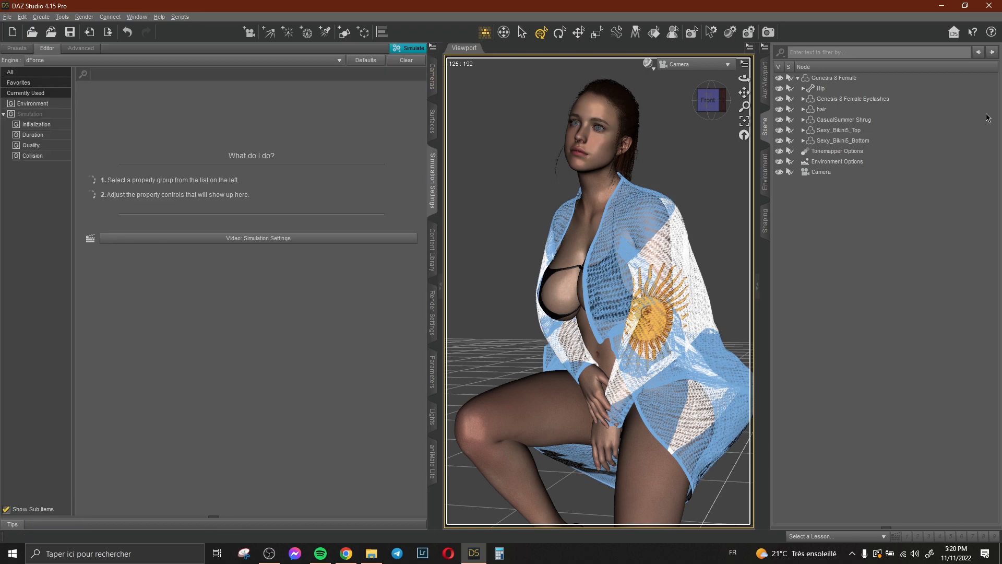
left_click(810, 122)
left_click(416, 61)
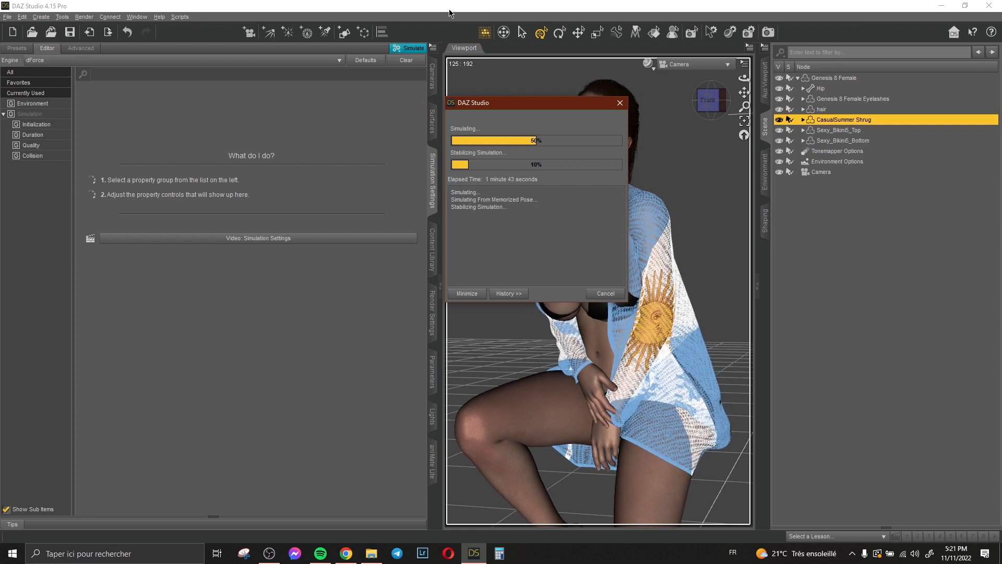
left_click(765, 80)
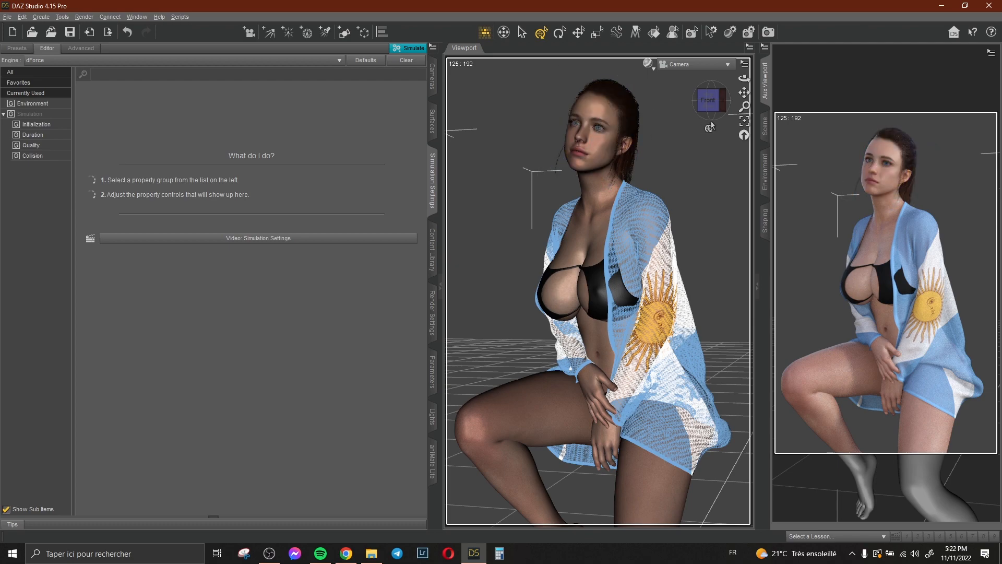
left_click_drag(743, 93, 747, 90)
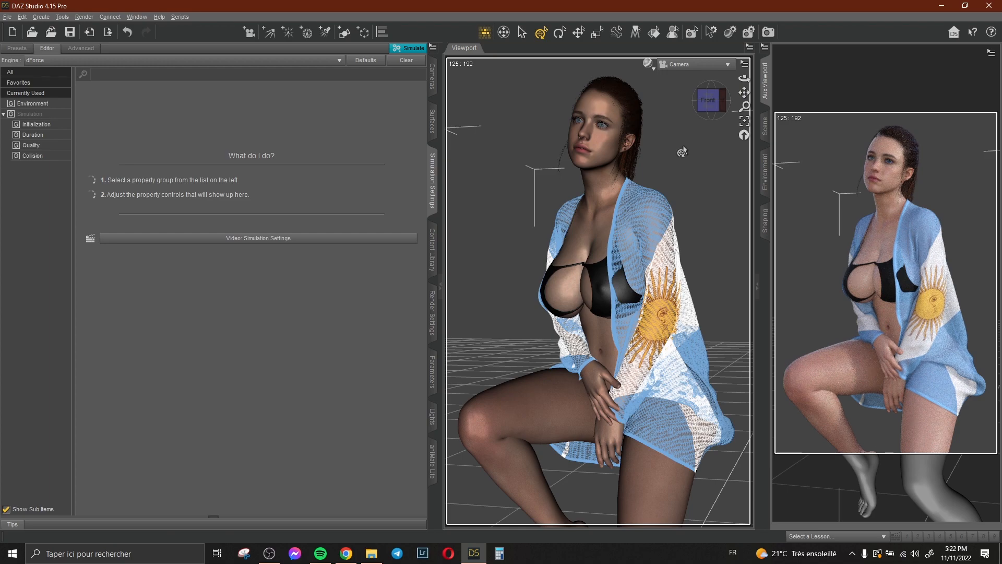
Locate the Light Presets in the content library and view the rdaughter portrait light product in the ArtStation store in Chrome.
left_click(428, 260)
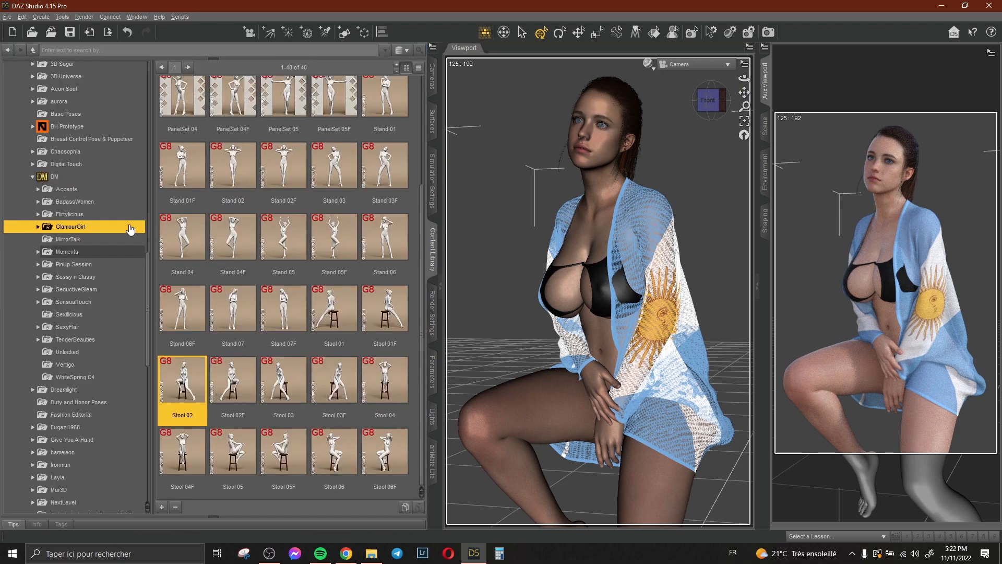
scroll(67, 230, "up", 10)
scroll(65, 233, "up", 2)
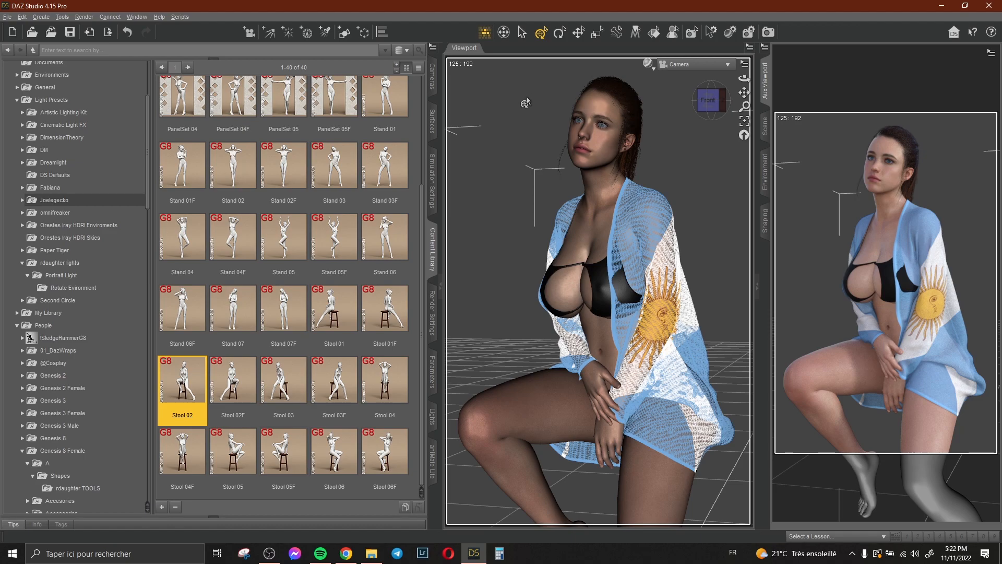
left_click(346, 553)
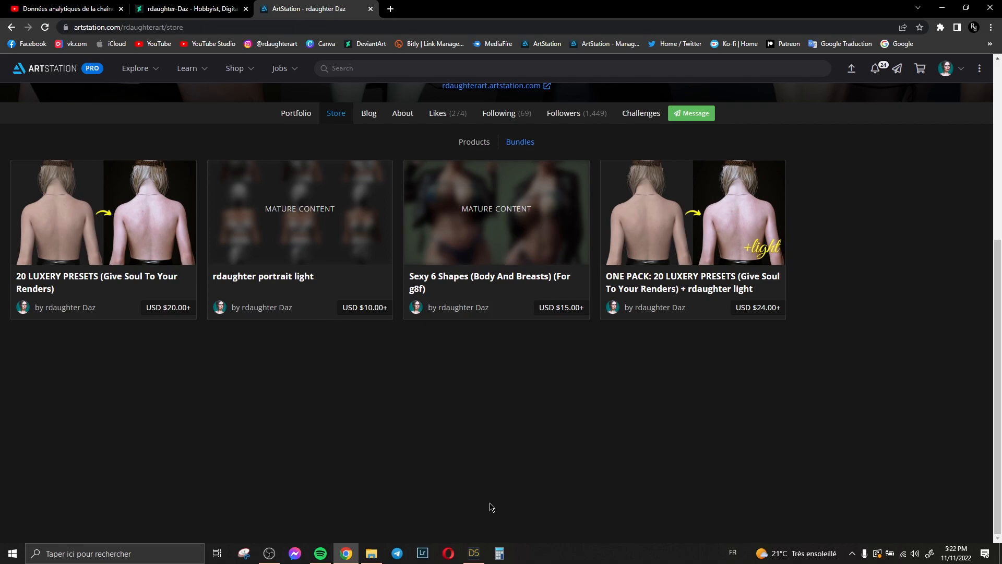
left_click(477, 556)
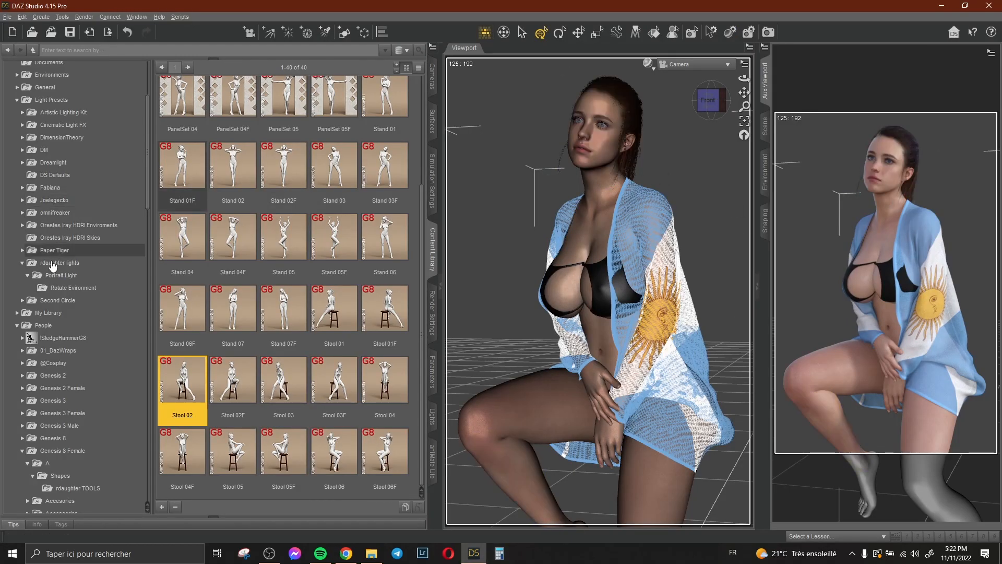
Load the rdaughter Portraits Light preset in DAZ Studio and apply its RD 03 Rotate 90 environment rotation.
left_click(61, 276)
left_click(169, 99)
double_click(169, 99)
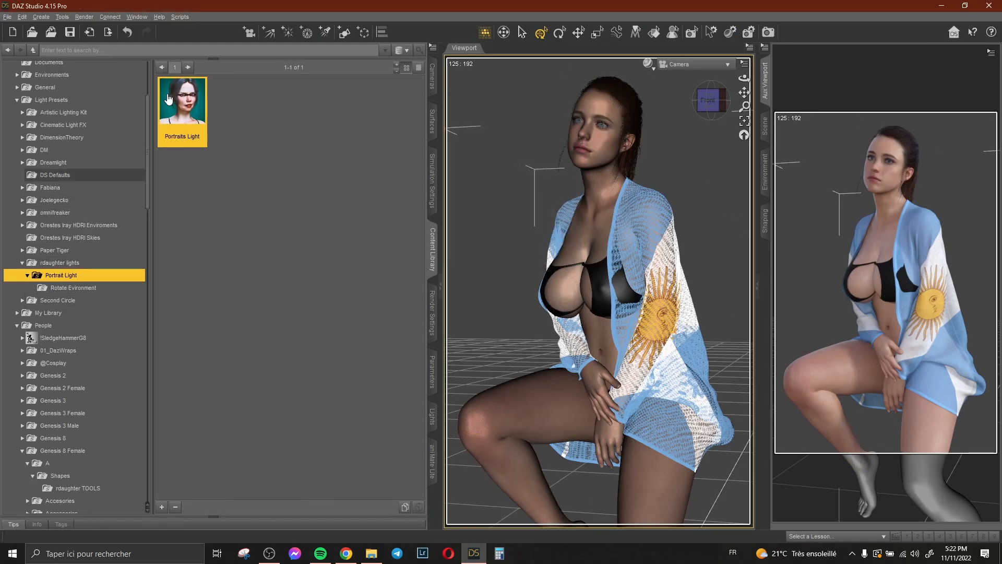
left_click(118, 288)
double_click(313, 114)
mouse_move(322, 111)
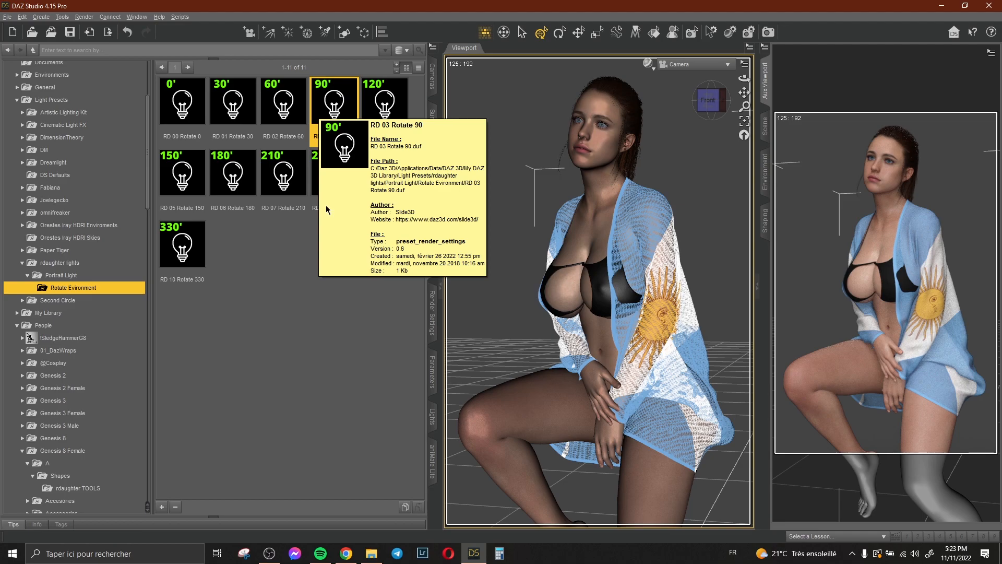
Switch the main viewport to Perspective View, create a point light with default settings and raise it above the figure's head.
left_click(695, 64)
left_click(689, 83)
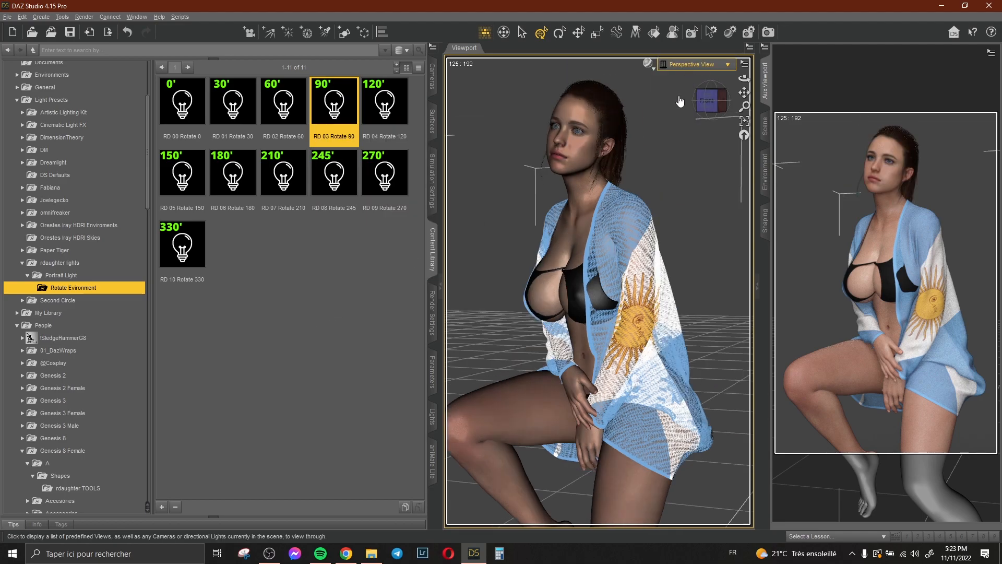
scroll(635, 147, "down", 10)
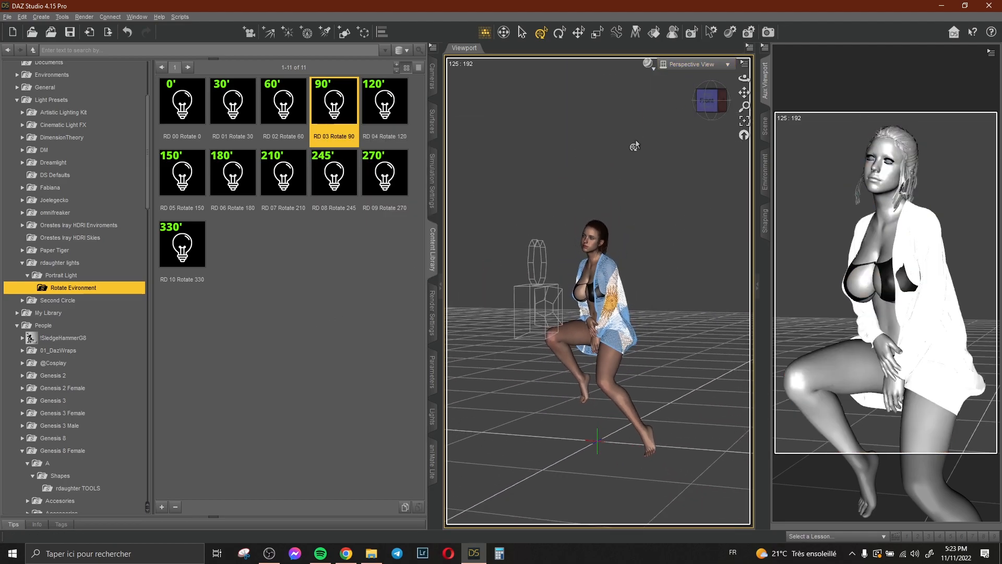
left_click(41, 17)
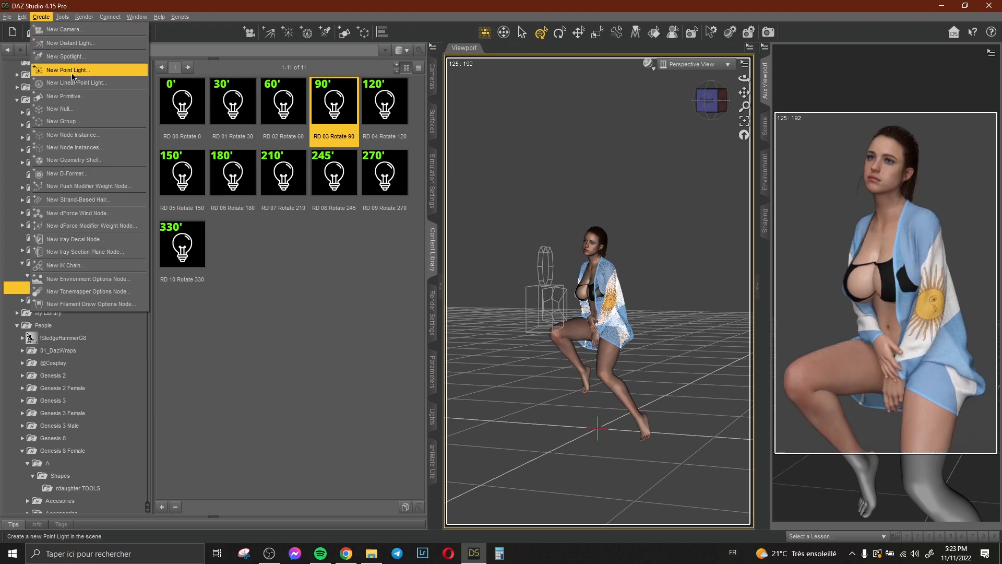
left_click(72, 73)
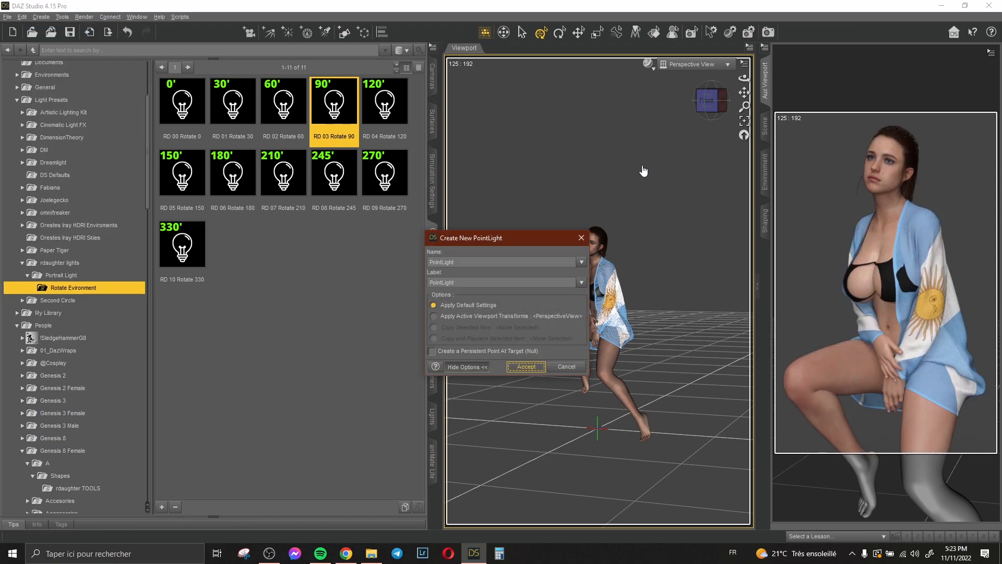
key("Return")
left_click_drag(599, 393, 682, 184)
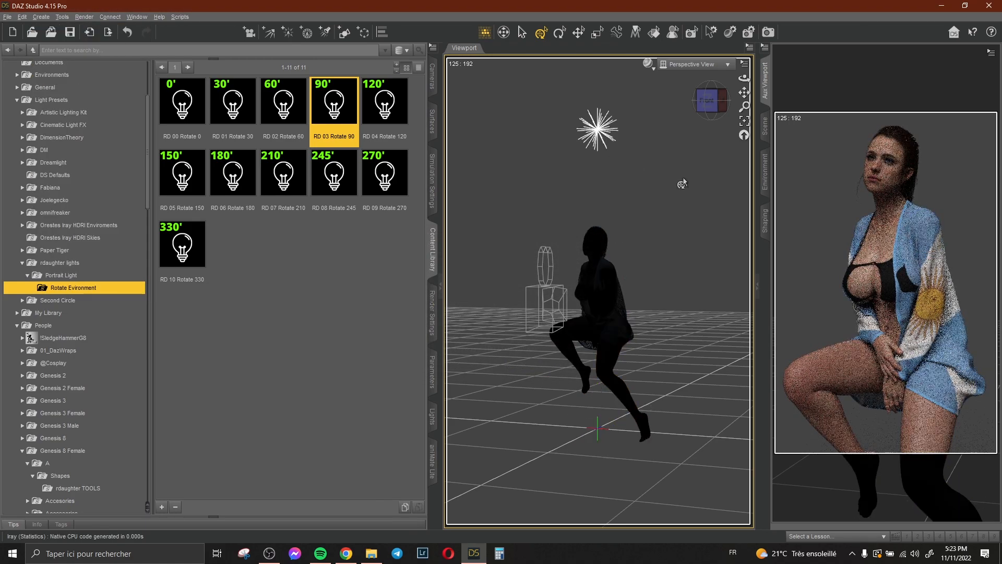
Try the RD 02 Rotate 60 environment rotation and apply RD 04 Rotate 120 instead.
double_click(283, 102)
double_click(394, 114)
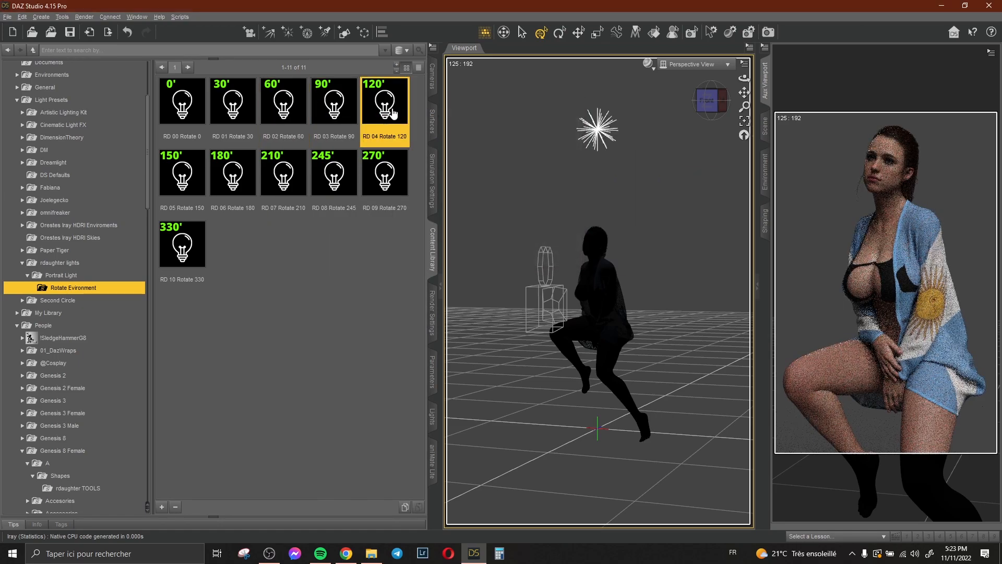
Compare the environment rotations and apply the RD 03 Rotate 90 preset to the portrait lighting.
left_click(325, 114)
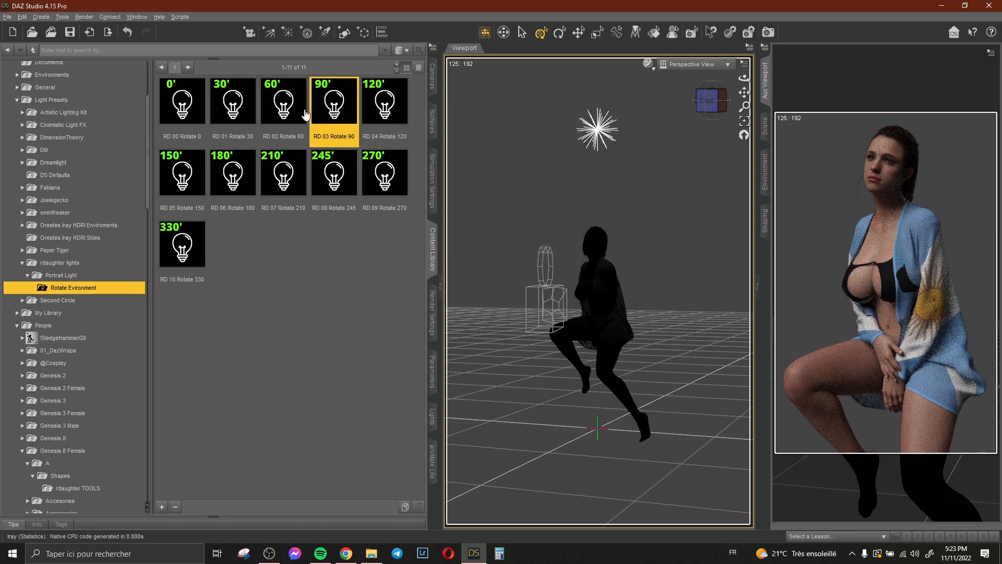
left_click(285, 108)
double_click(328, 109)
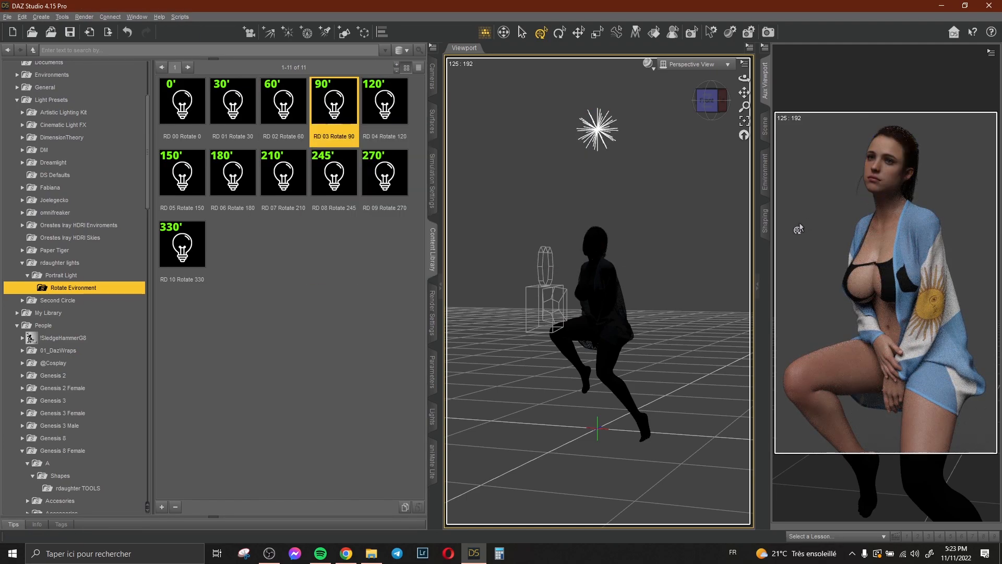
Set the environment type to Backdrop with a dark grey background colour of 21, 21, 21.
left_click(763, 194)
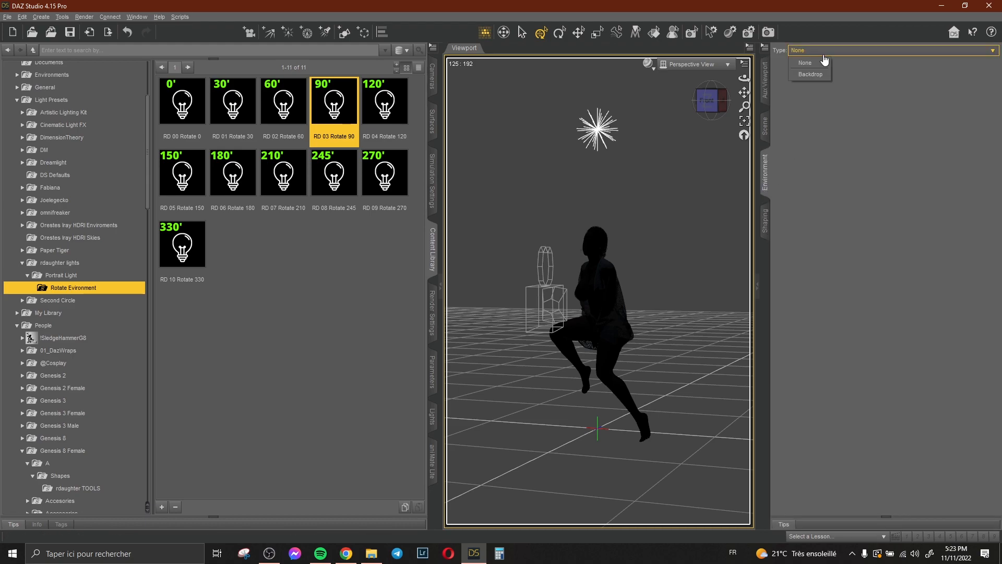
left_click(810, 74)
left_click(814, 73)
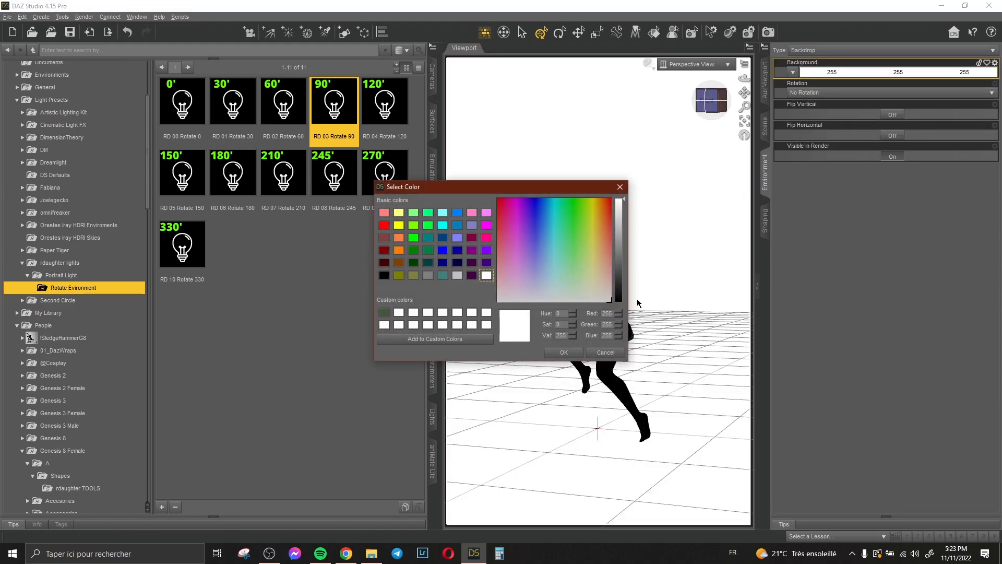
left_click(623, 294)
left_click(564, 353)
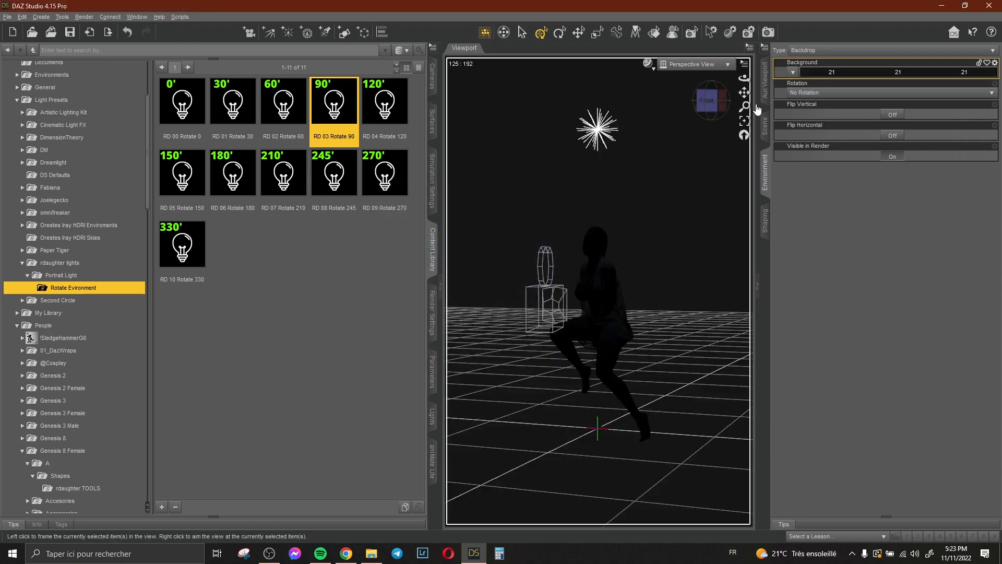
left_click(764, 81)
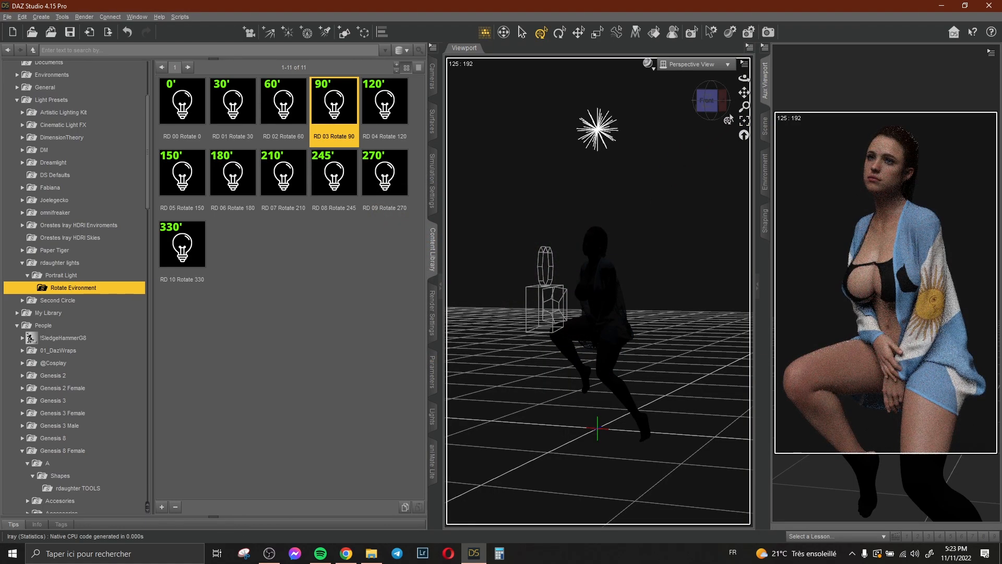
Show the main viewport through the Camera and set its draw style to Filament (PBR).
left_click(694, 64)
left_click(700, 151)
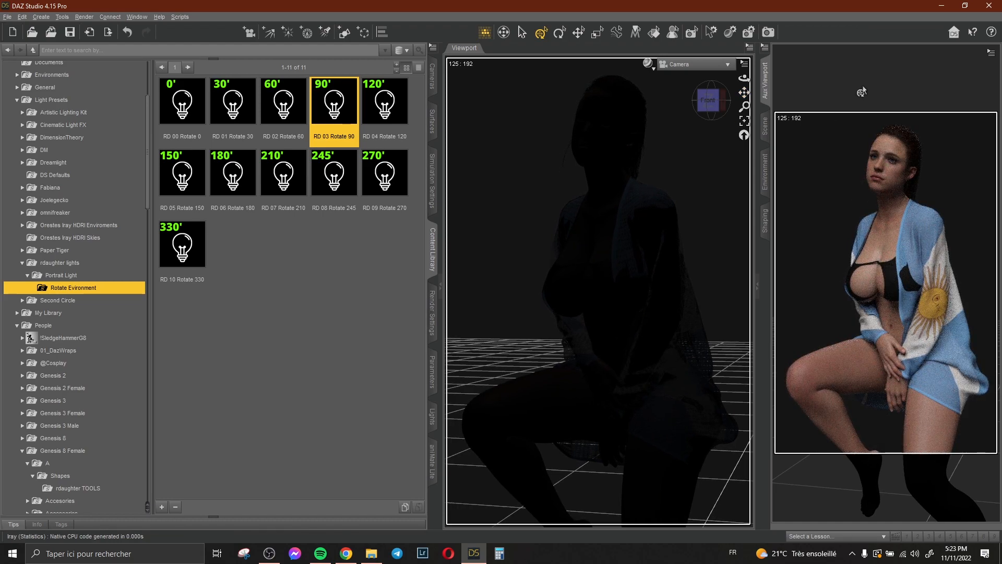
left_click(647, 63)
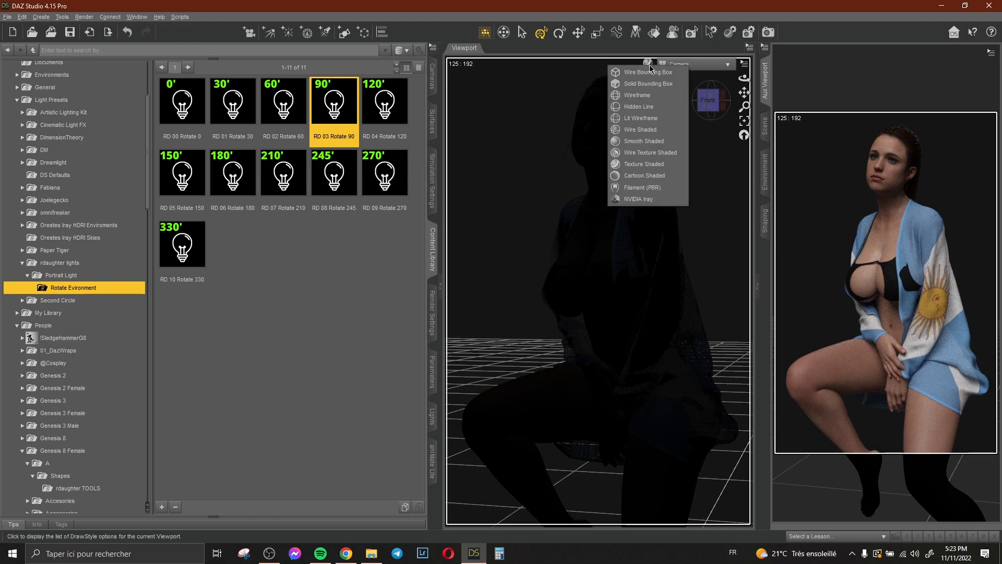
left_click(637, 189)
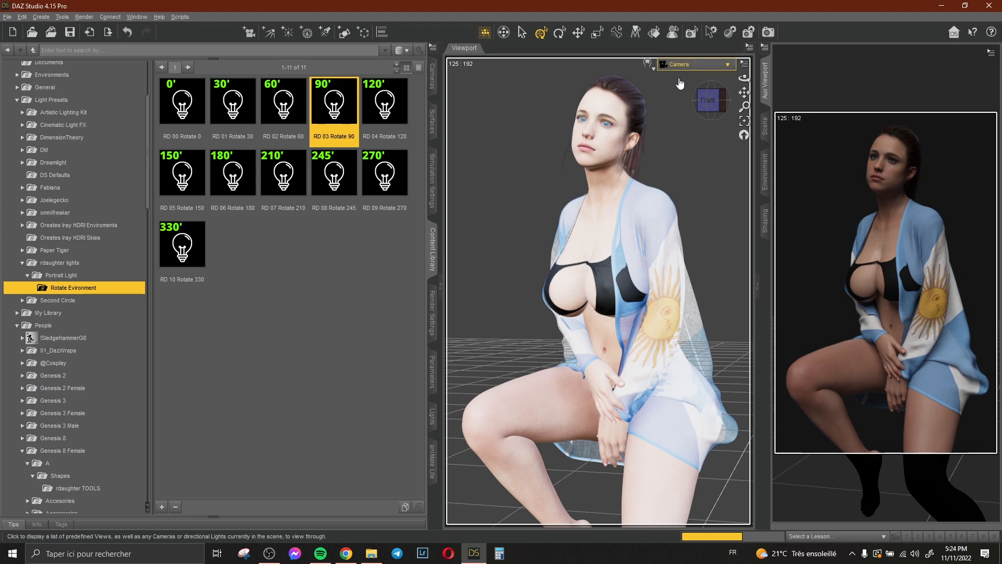
Select the figure's right eye in Perspective View and set its Point At target to Camera.
left_click(681, 83)
left_click_drag(744, 93, 729, 128)
left_click_drag(744, 78, 577, 161)
left_click(568, 173)
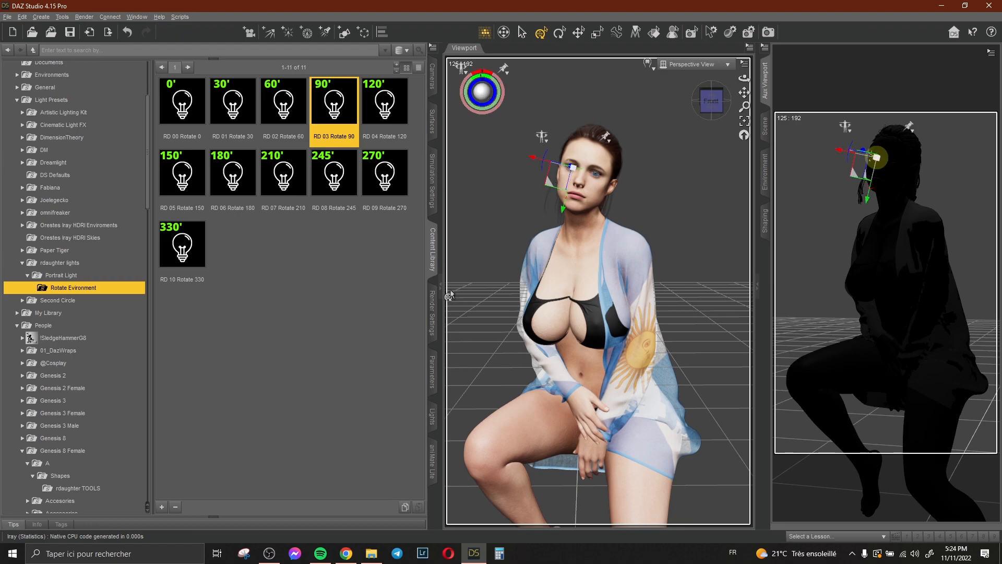
left_click(433, 372)
left_click(42, 64)
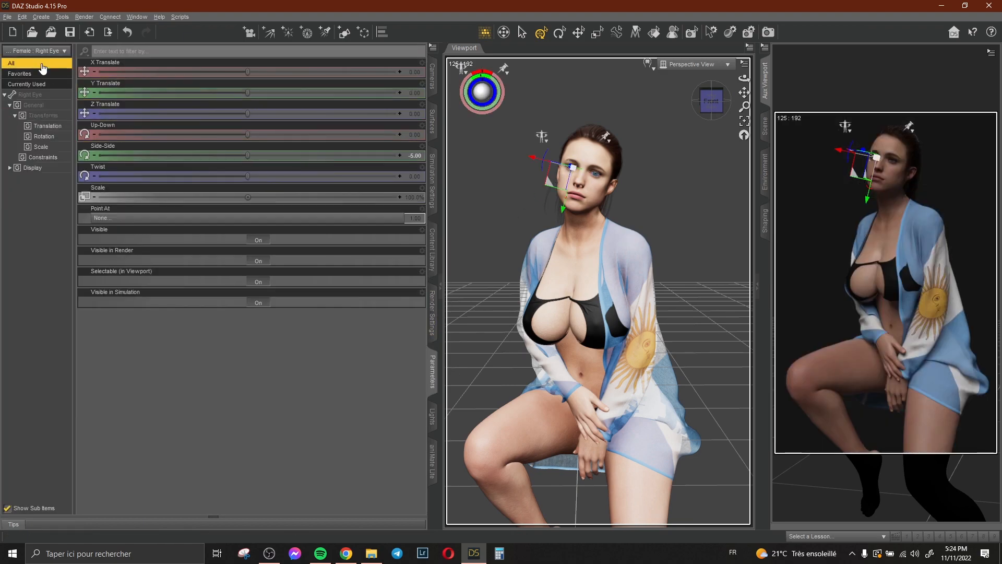
left_click(178, 218)
left_click(452, 220)
left_click(516, 372)
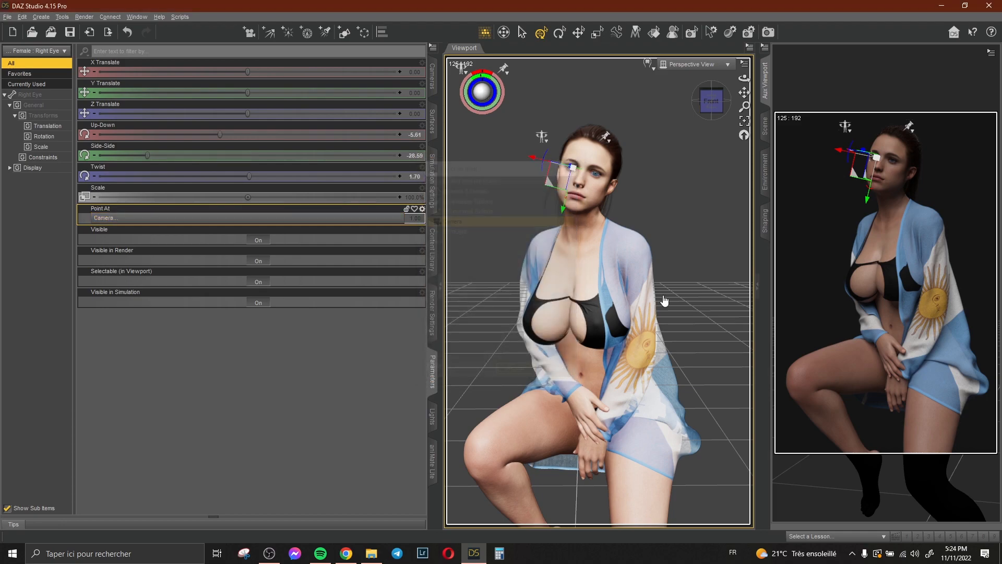
Set the figure's left eye to point at the Camera as well.
left_click(602, 185)
left_click(594, 175)
left_click(460, 222)
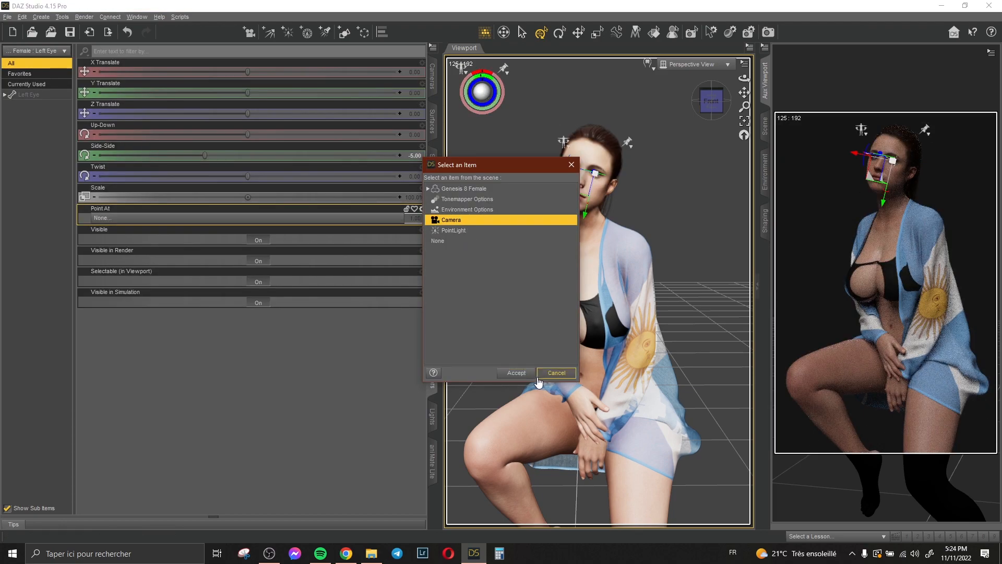
left_click(516, 372)
Return the main viewport to the Camera and adjust the camera's angle on the figure.
left_click(689, 76)
left_click(685, 66)
left_click(675, 156)
left_click_drag(744, 77, 746, 93)
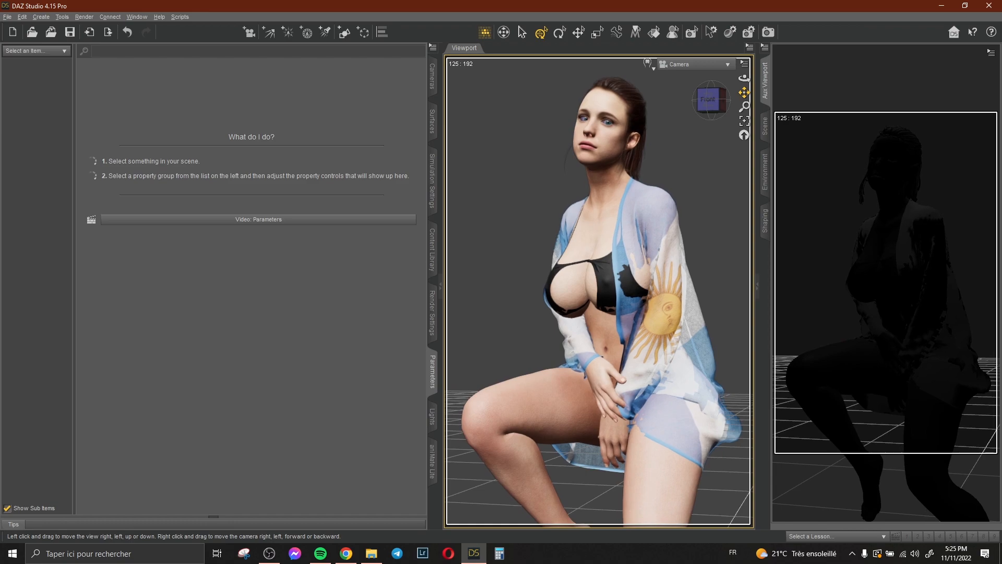
left_click(694, 65)
left_click(689, 70)
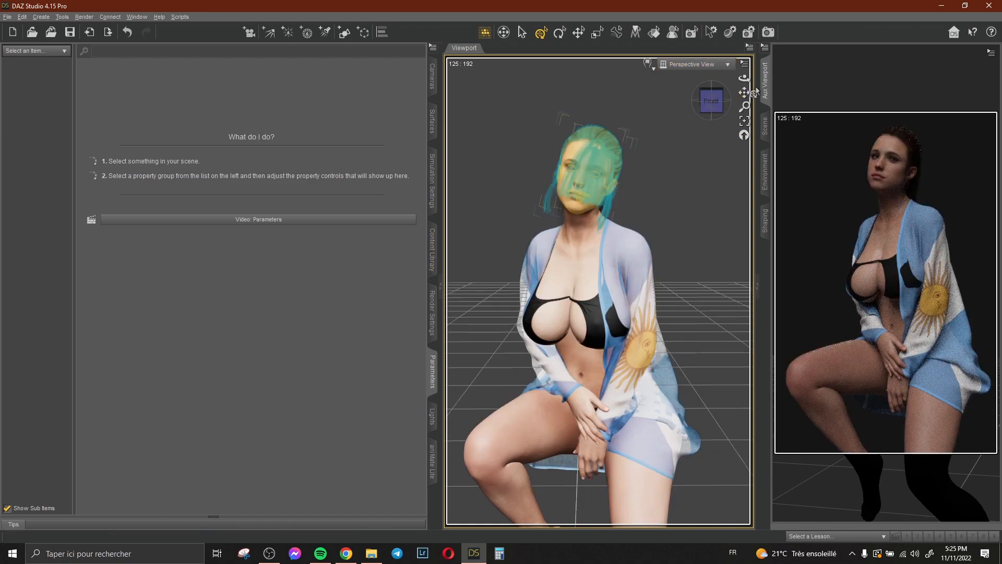
left_click(927, 65)
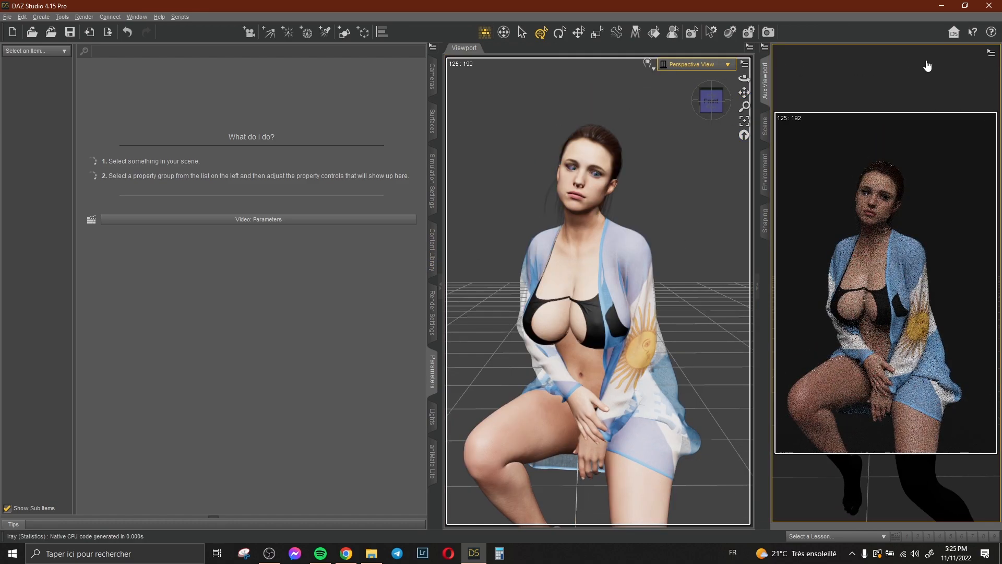
left_click(940, 53)
left_click(926, 99)
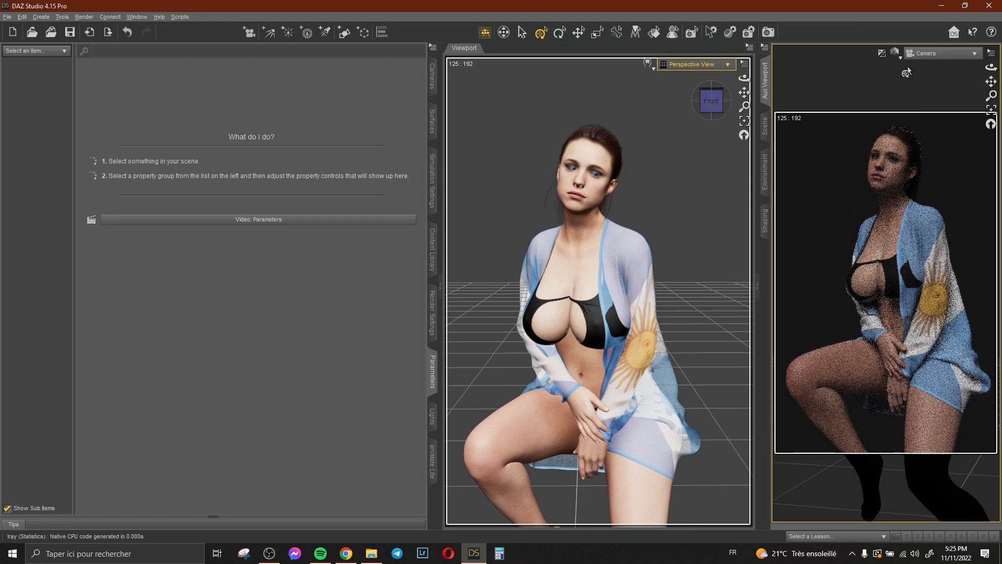
Look through the Camera in the main viewport and reframe the seated figure slightly closer.
left_click(694, 64)
left_click(693, 159)
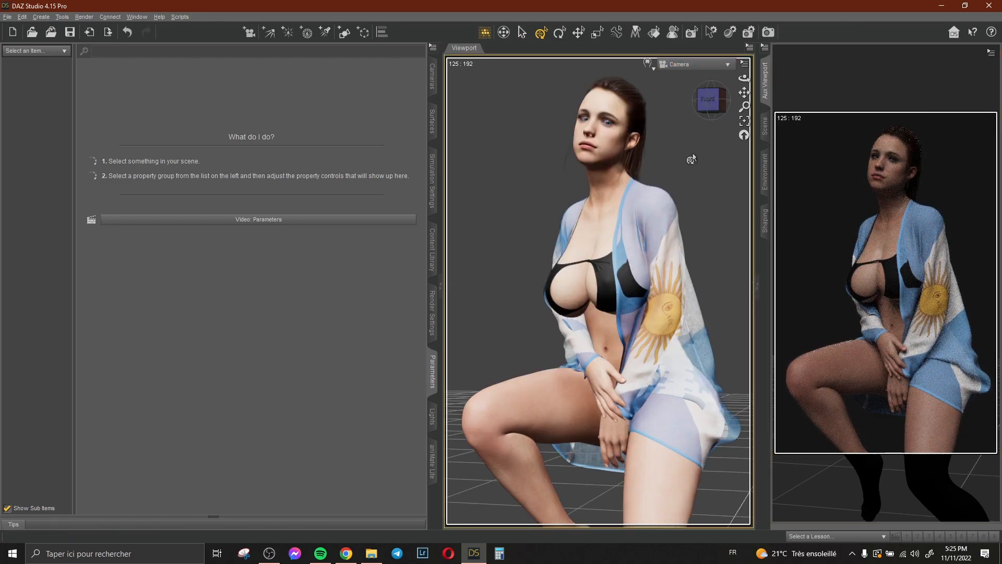
scroll(693, 155, "up", 1)
left_click_drag(744, 92, 747, 91)
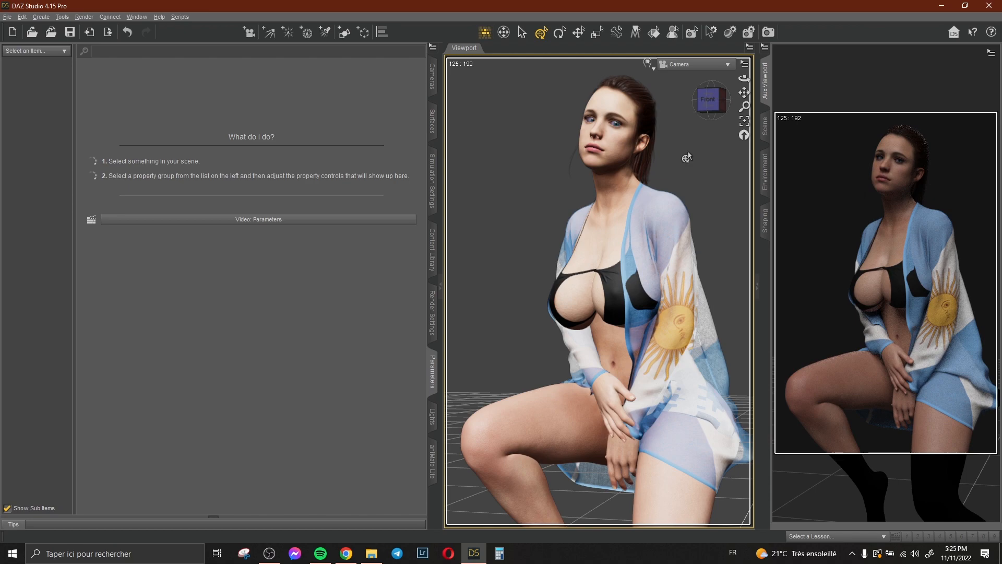
Return to Perspective View, show the camera from the side and turn on its Depth of Field.
left_click(694, 64)
left_click(675, 76)
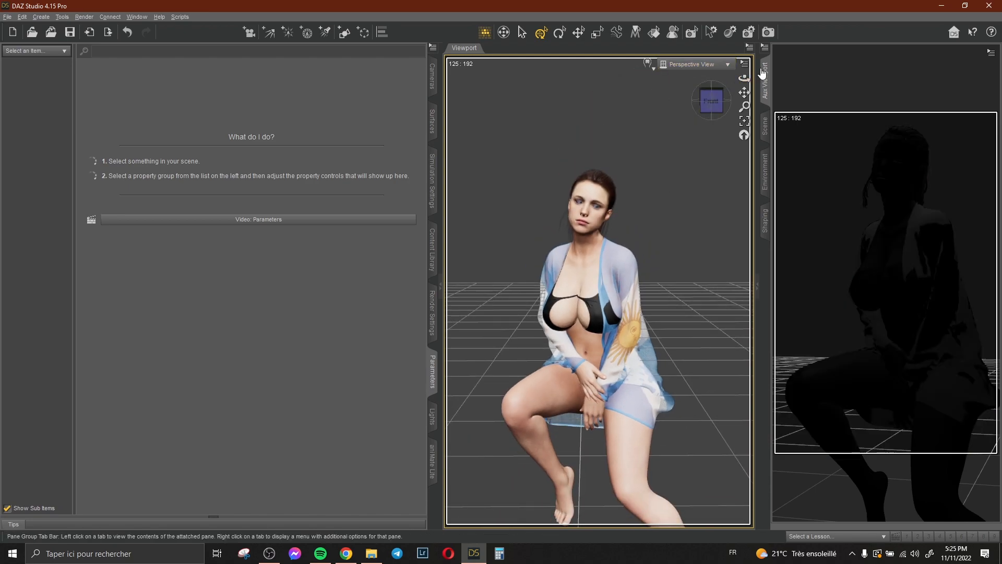
left_click_drag(744, 78, 788, 78)
left_click(432, 76)
left_click(36, 62)
left_click(34, 76)
left_click(259, 146)
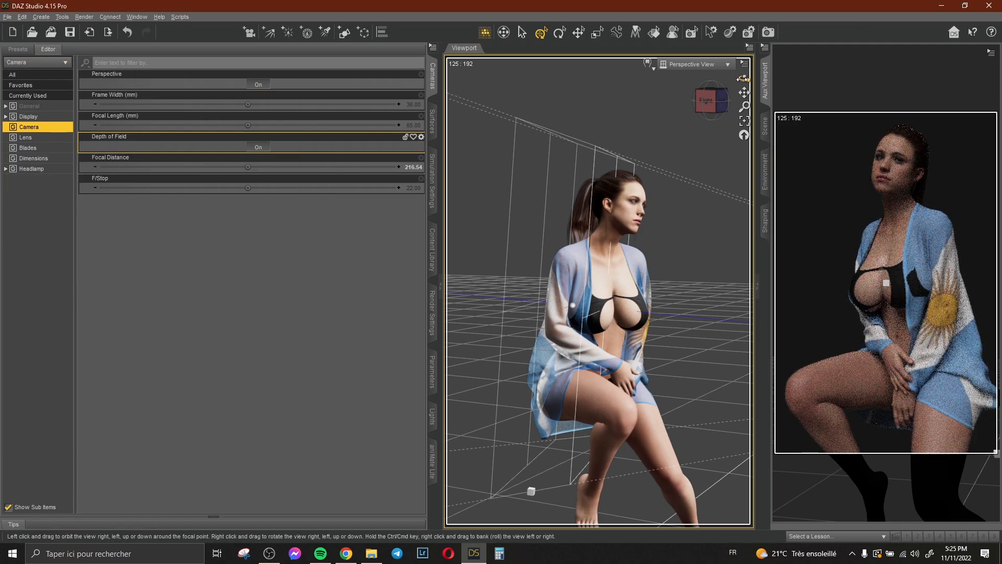
Set the camera's Focal Distance to 198.79 and F/Stop to 7.79, and check the Camera view.
left_click(715, 90)
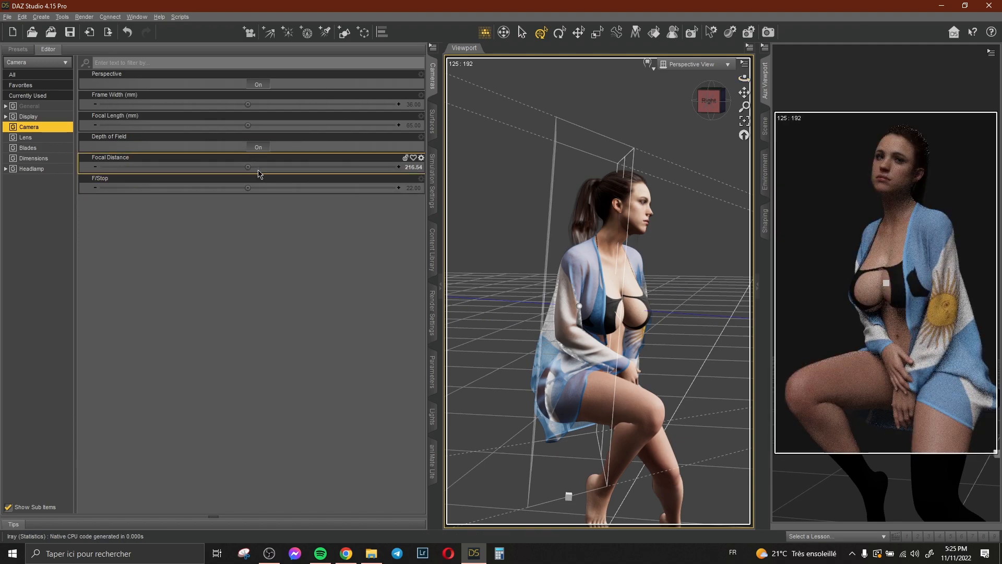
mouse_move(248, 167)
left_mouse_down()
mouse_move(235, 167)
mouse_move(230, 188)
mouse_move(201, 188)
mouse_move(255, 167)
mouse_move(246, 167)
left_mouse_up()
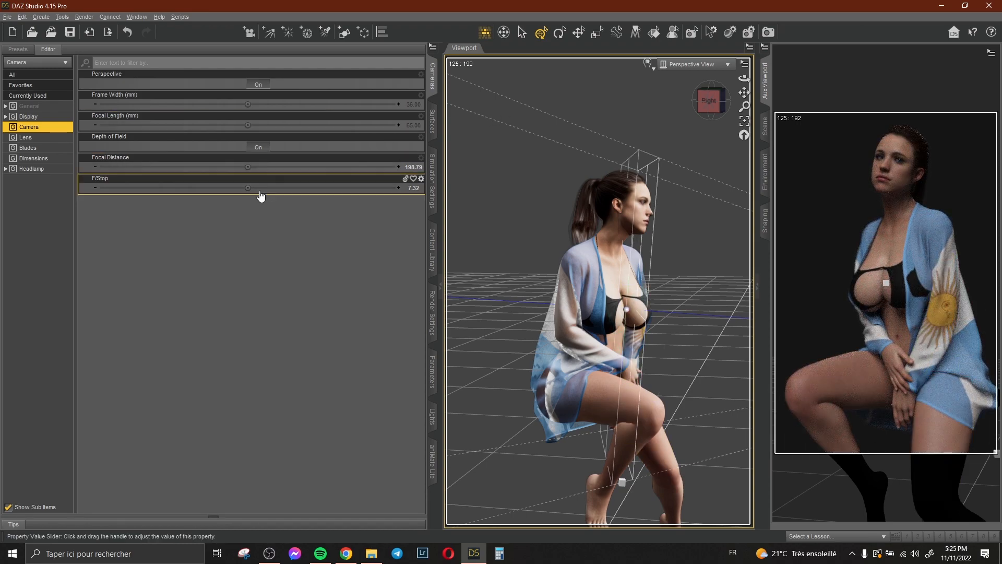
left_click_drag(243, 188, 246, 190)
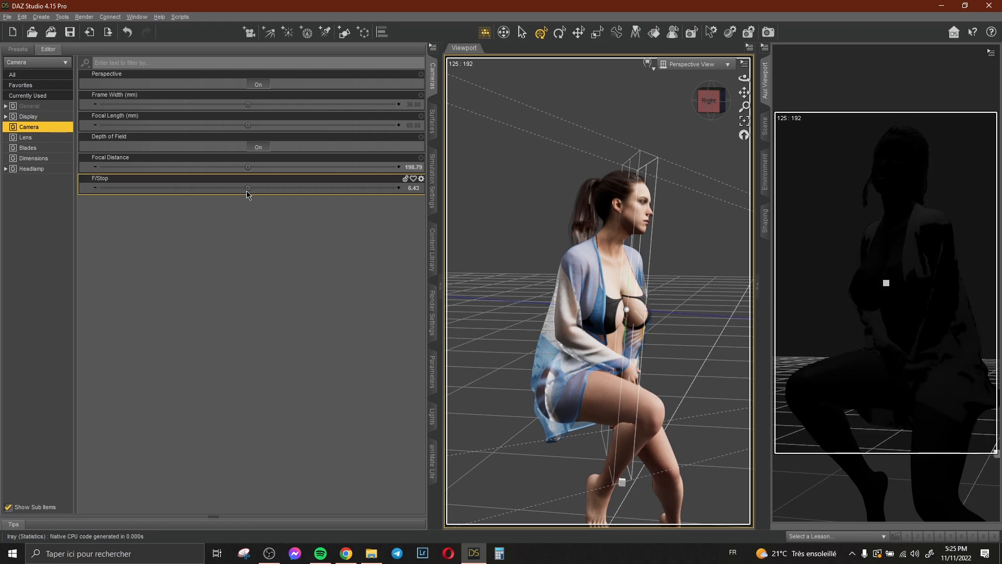
left_click(713, 66)
left_click(695, 150)
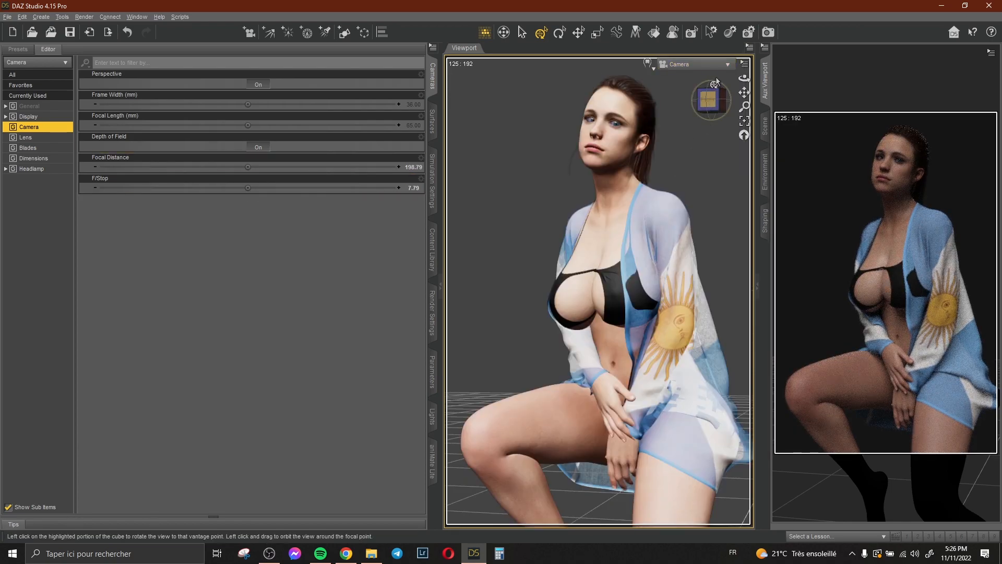
Load the 04 Stool prop from the DM GlamourGirl props folder beneath the seated figure in Perspective View.
left_click(695, 64)
left_click(692, 70)
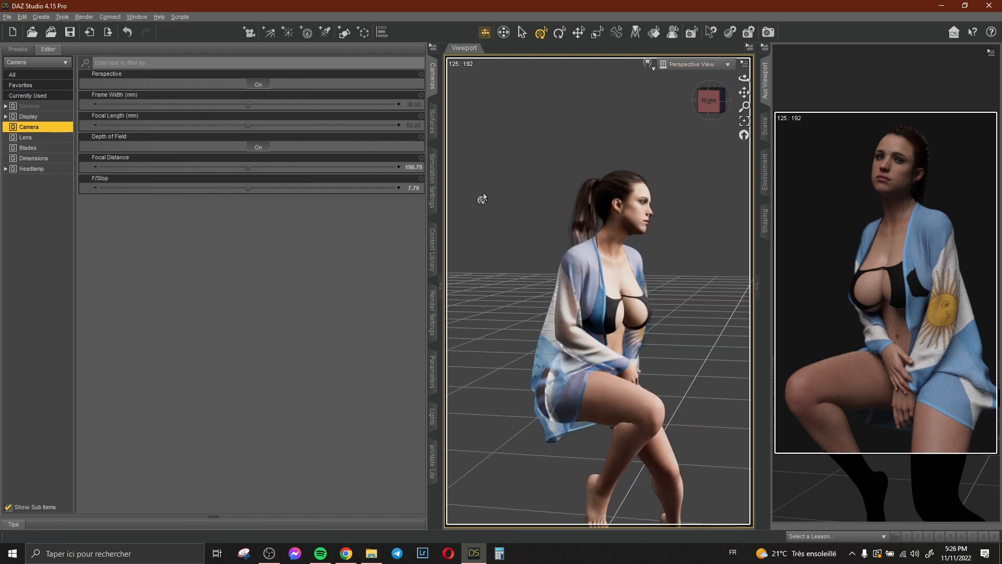
left_click(432, 251)
scroll(77, 349, "down", 10)
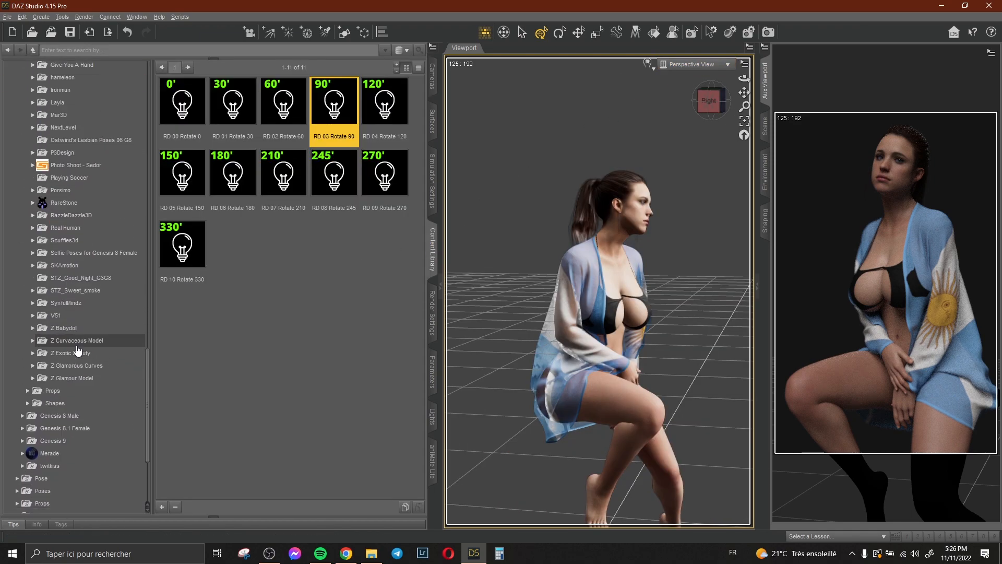
scroll(78, 350, "down", 2)
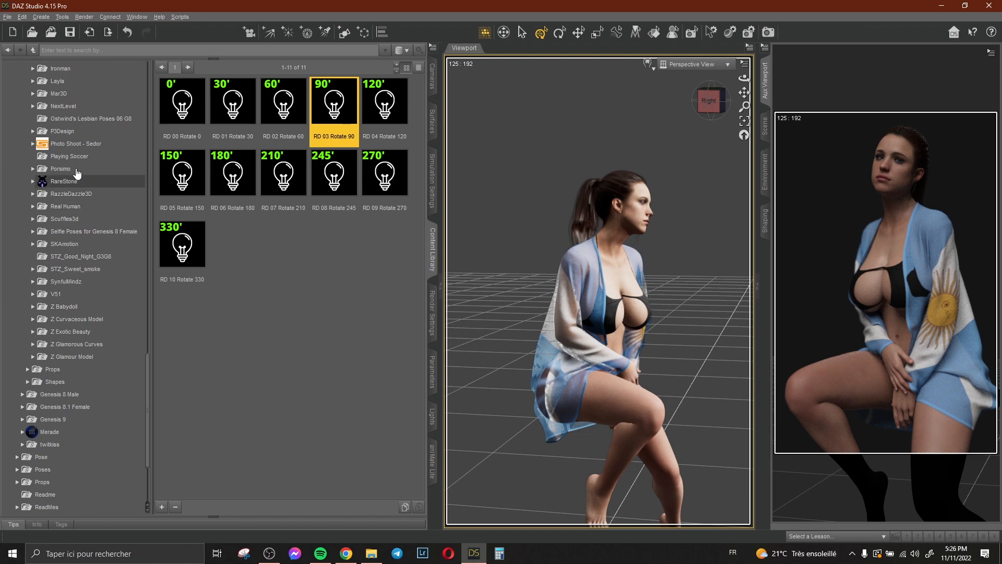
scroll(83, 279, "down", 3)
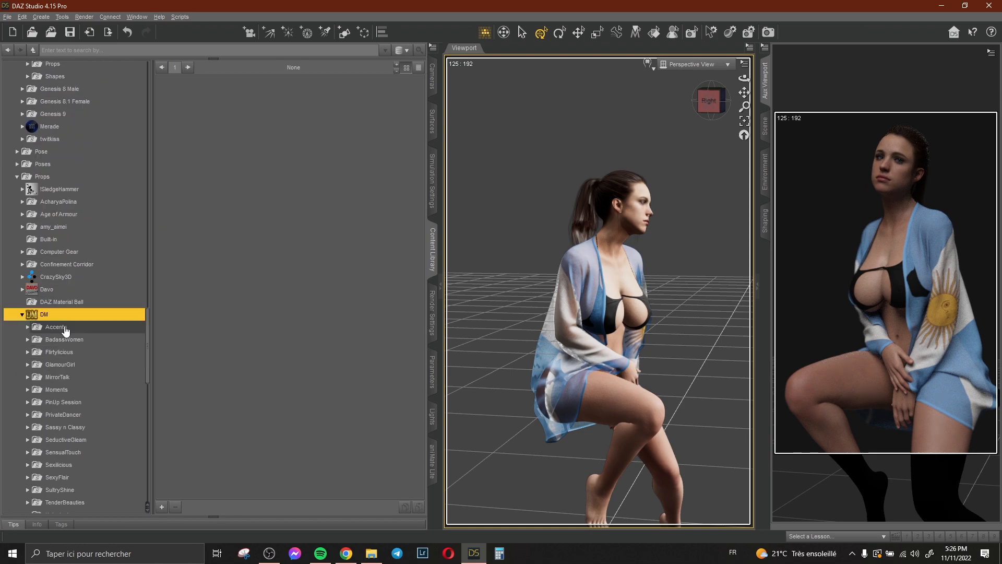
left_click(64, 339)
left_click(60, 352)
left_click(60, 364)
double_click(324, 116)
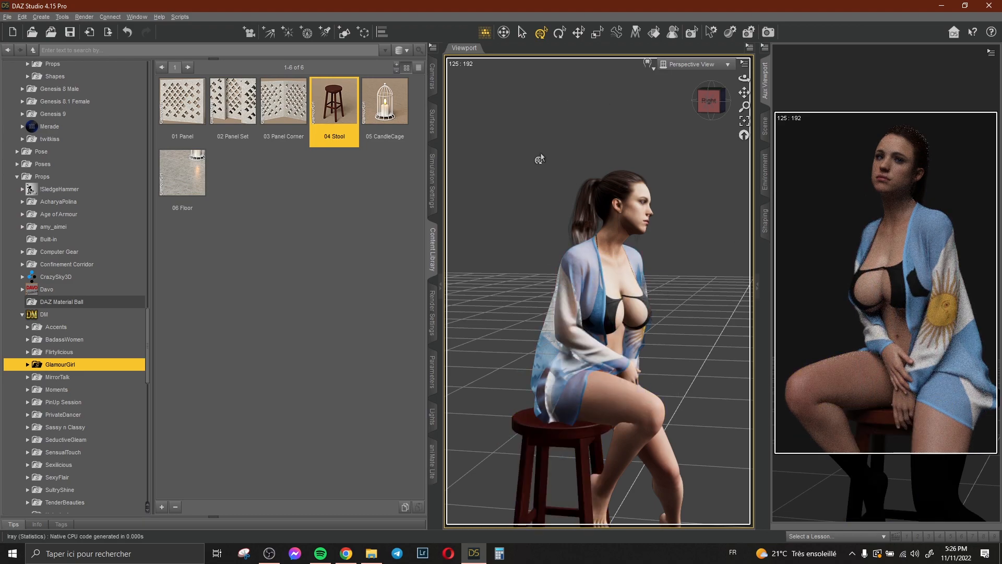
Browse the GlamourGirl materials and inspect the figure on the stool in Camera and Perspective View.
double_click(68, 365)
left_click(62, 377)
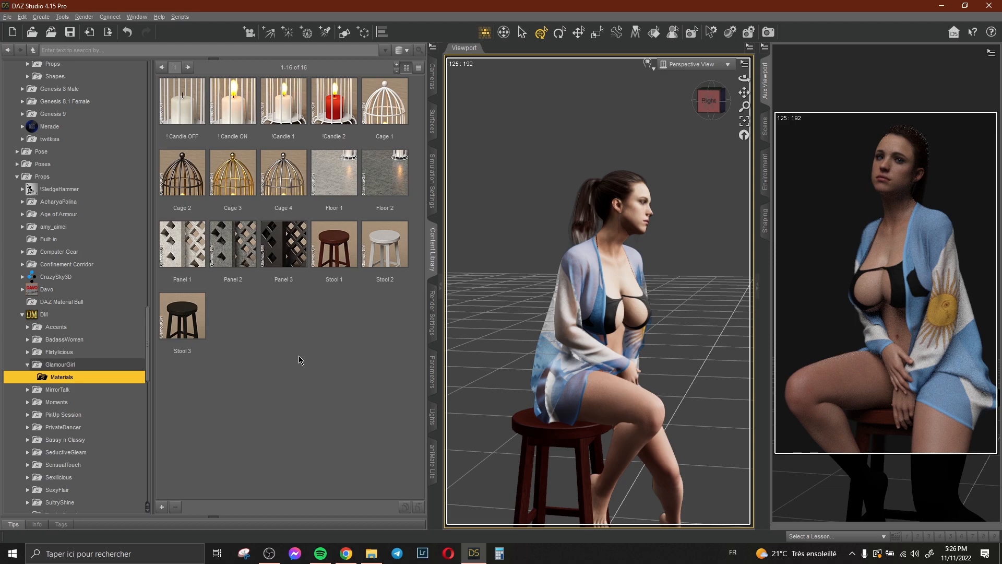
left_click(694, 64)
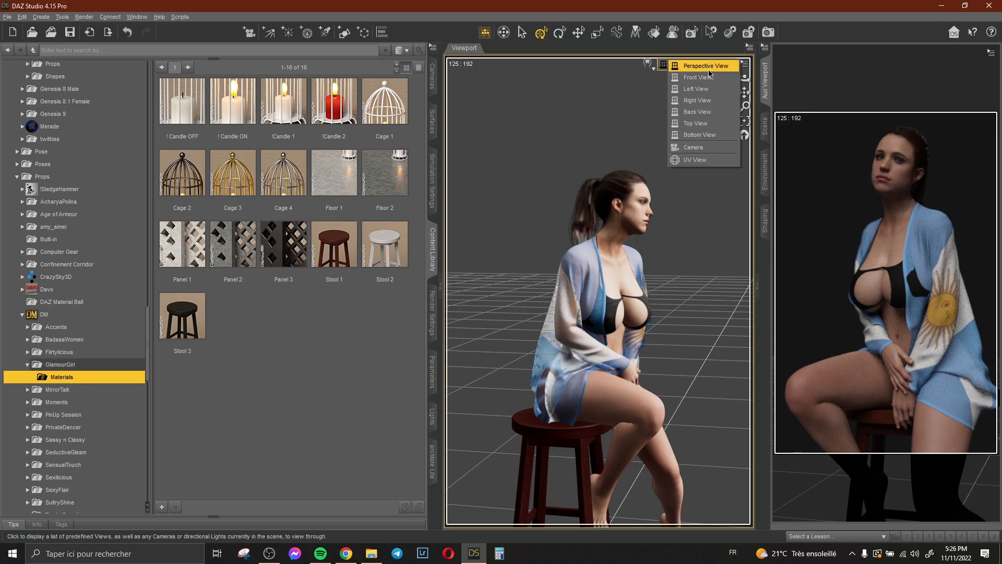
left_click(695, 147)
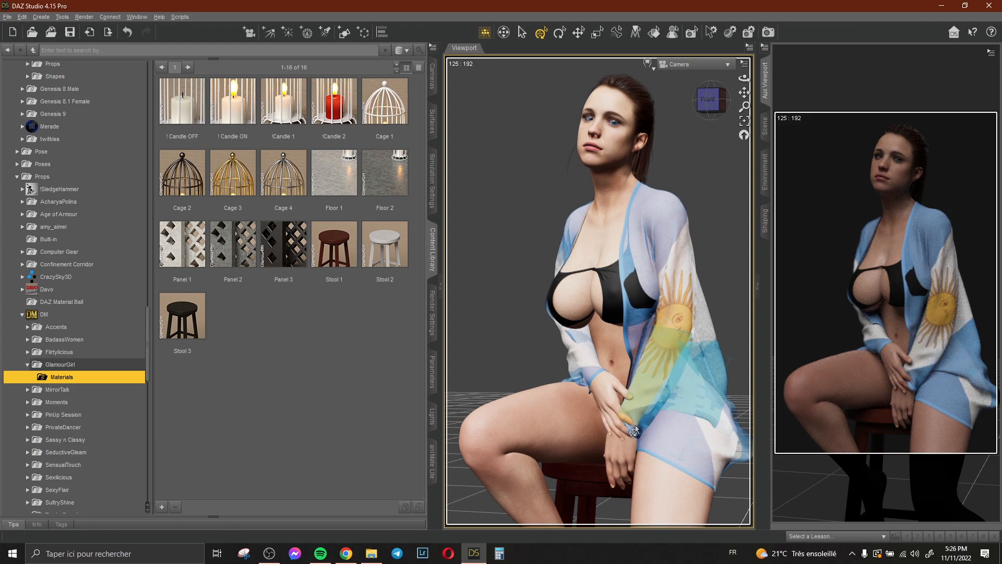
left_click(722, 101)
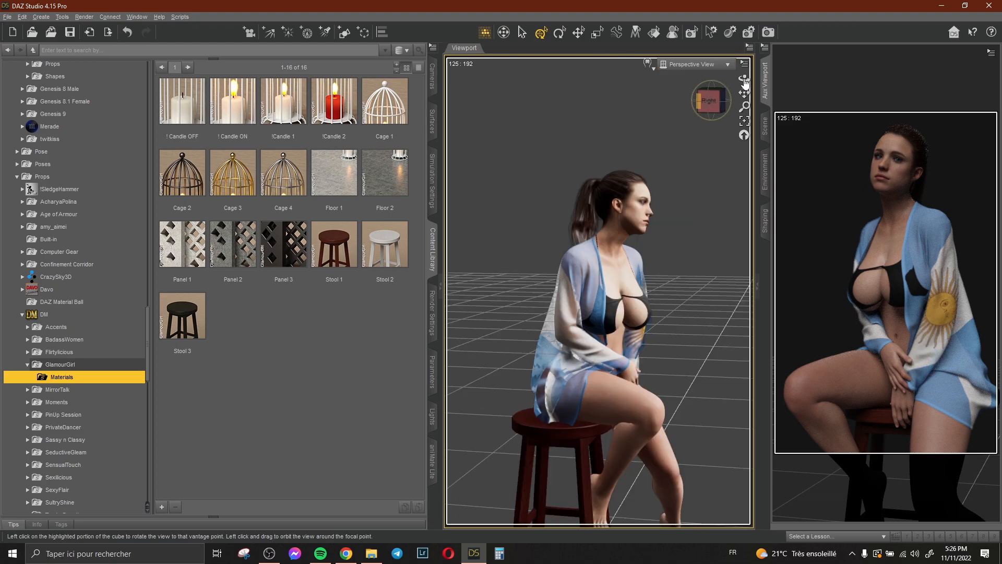
left_click_drag(745, 79, 606, 105)
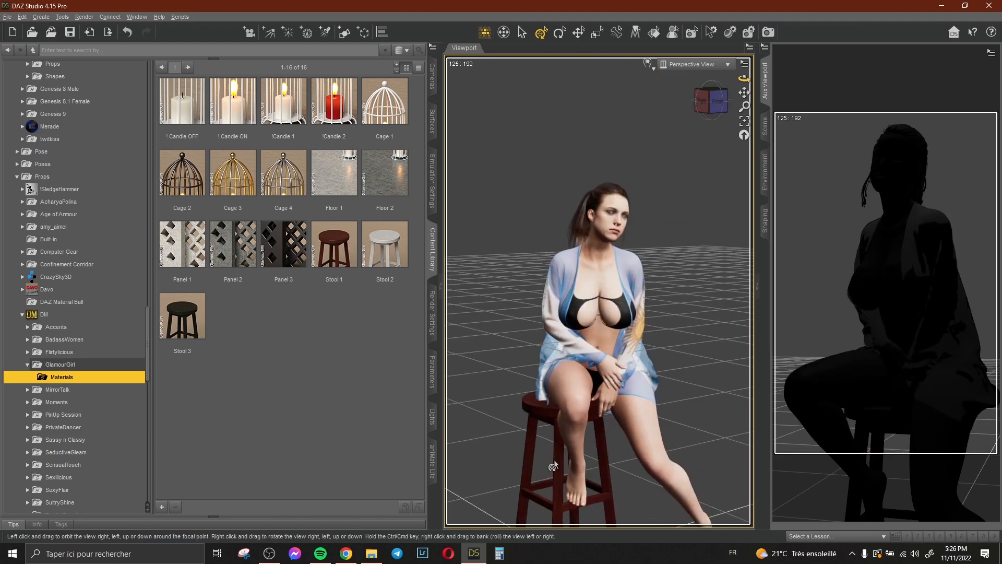
Rotate the figure's right index finger so that its tip no longer sinks into the shrug fabric, then deselect it.
left_click(604, 375)
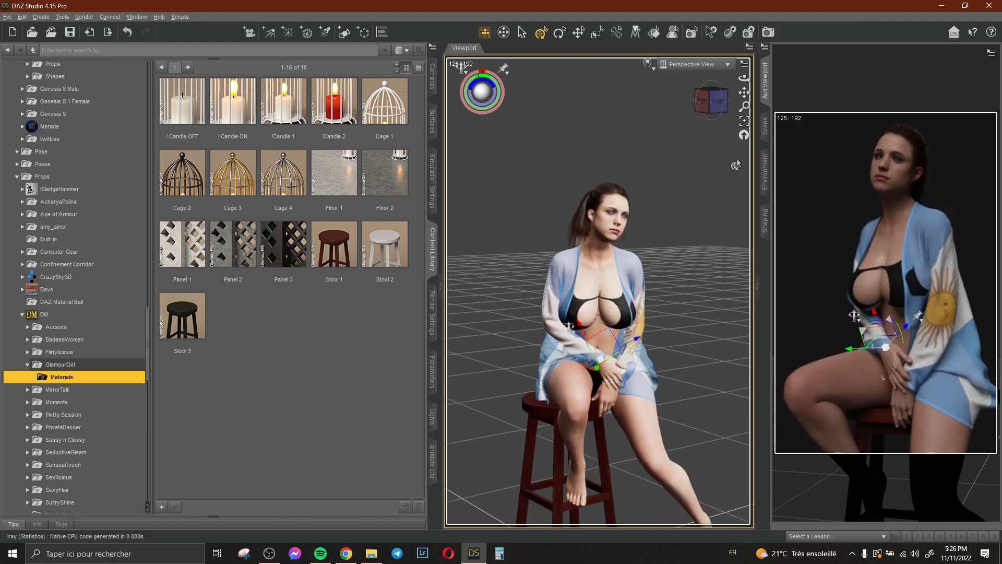
left_click(745, 123)
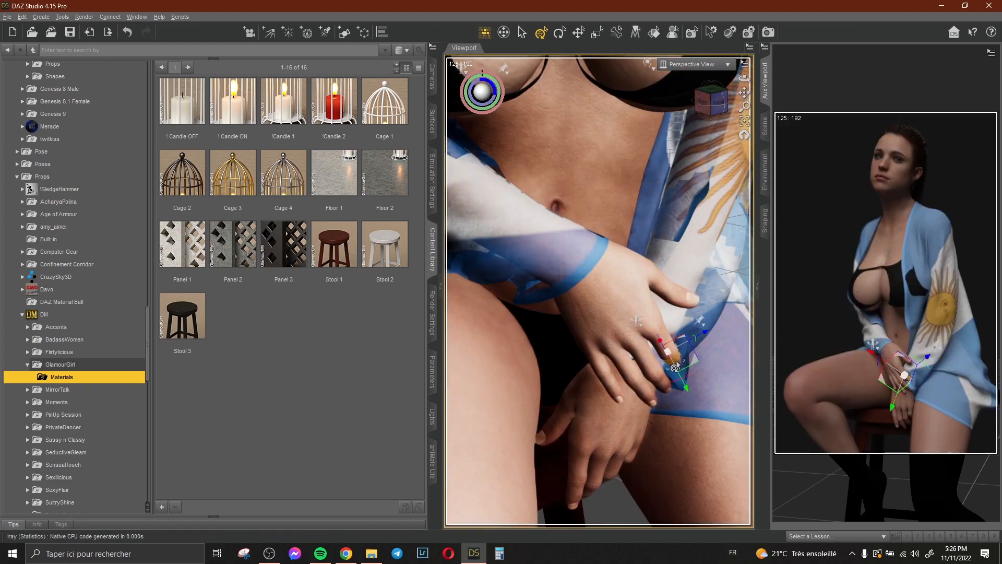
left_click(745, 121)
left_click_drag(745, 79, 652, 97)
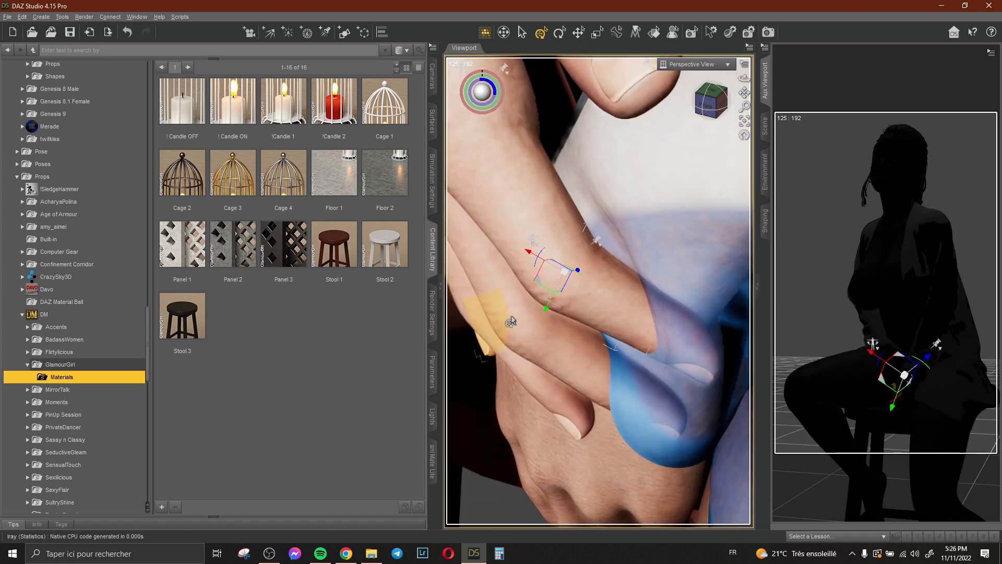
left_click_drag(535, 265, 545, 261)
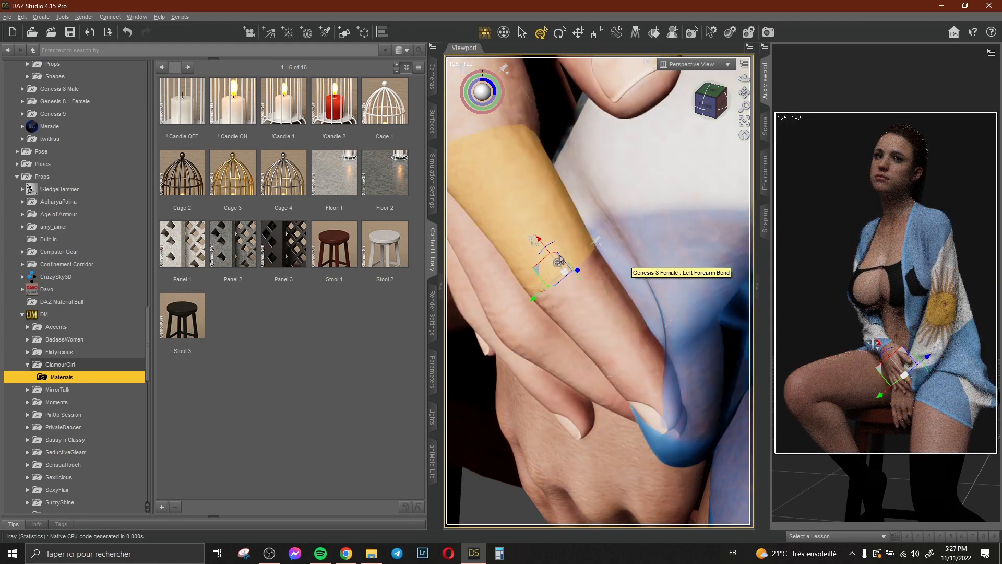
left_click_drag(544, 258, 541, 251)
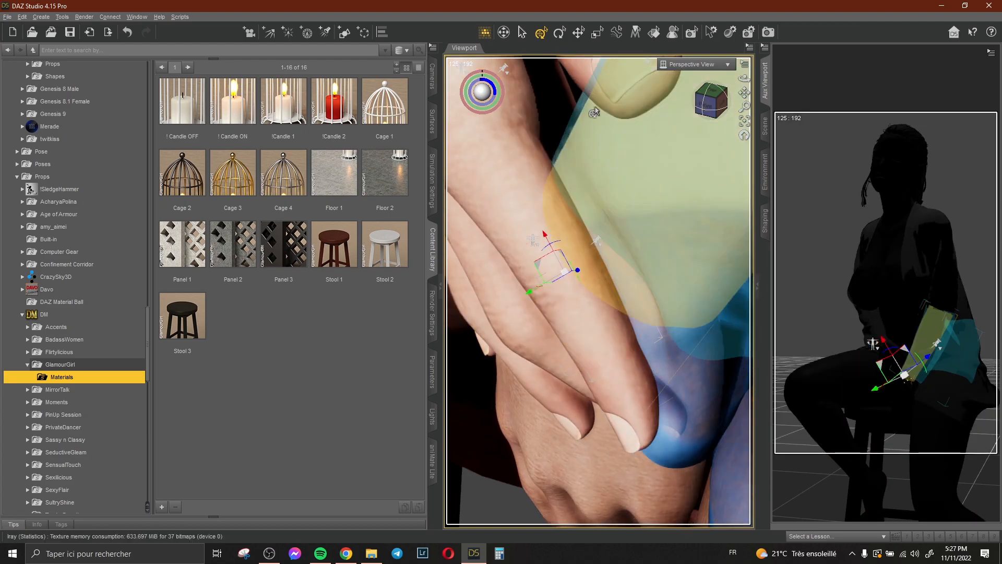
left_click(831, 78)
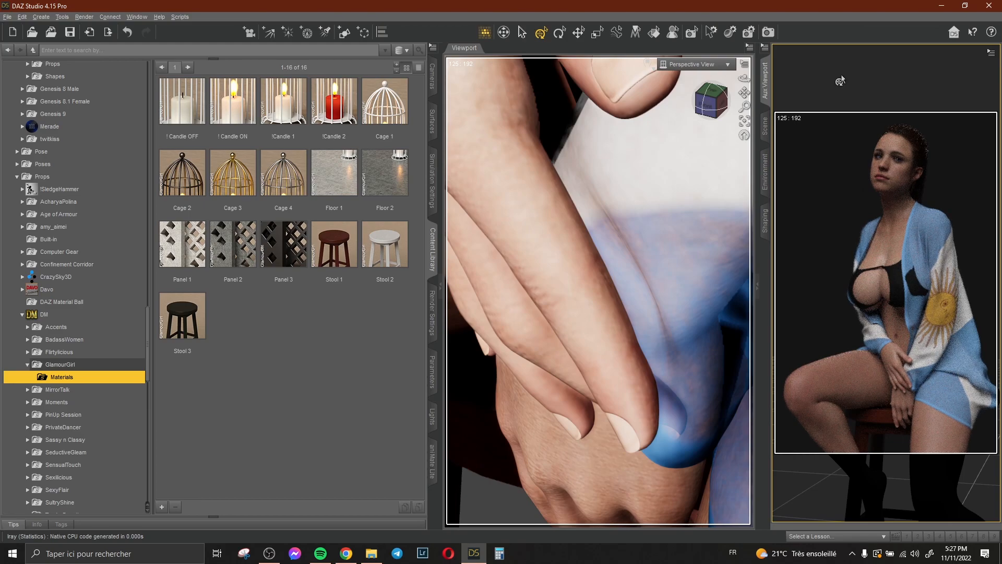
Check the Camera view, then show the seated figure's left side in Perspective View in both the main and auxiliary viewports.
left_click(694, 64)
left_click(688, 155)
left_click(689, 64)
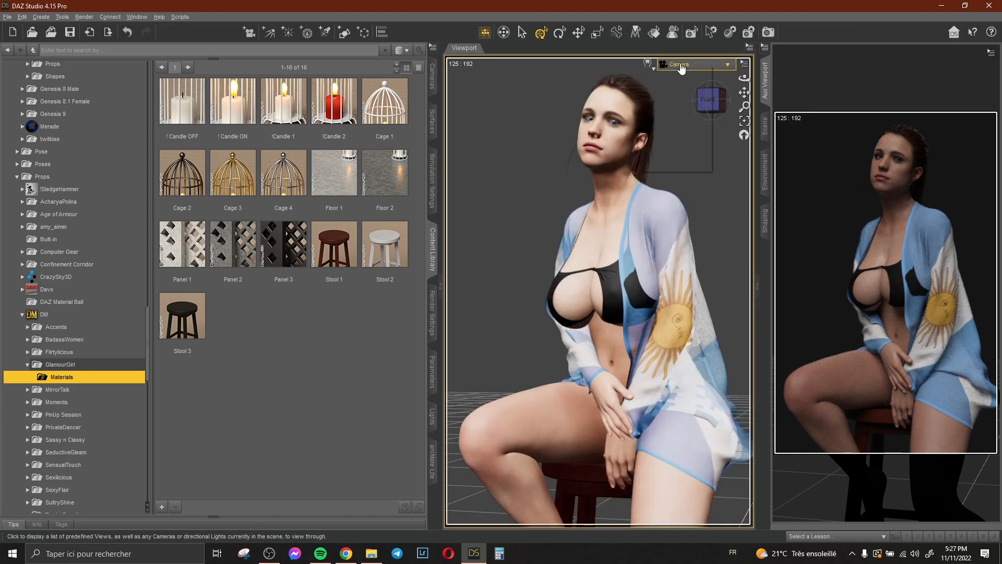
left_click(687, 77)
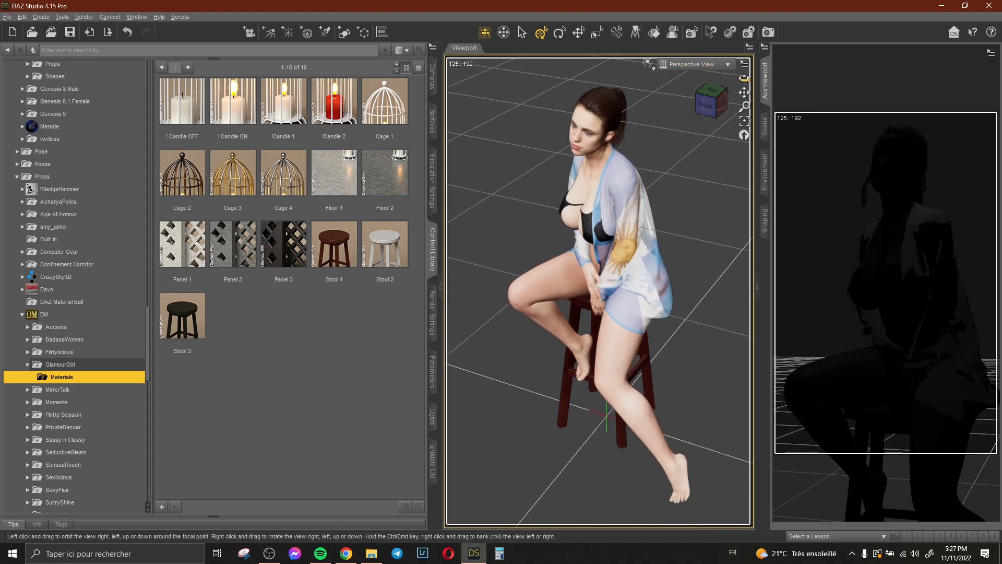
left_click(722, 102)
left_click(942, 53)
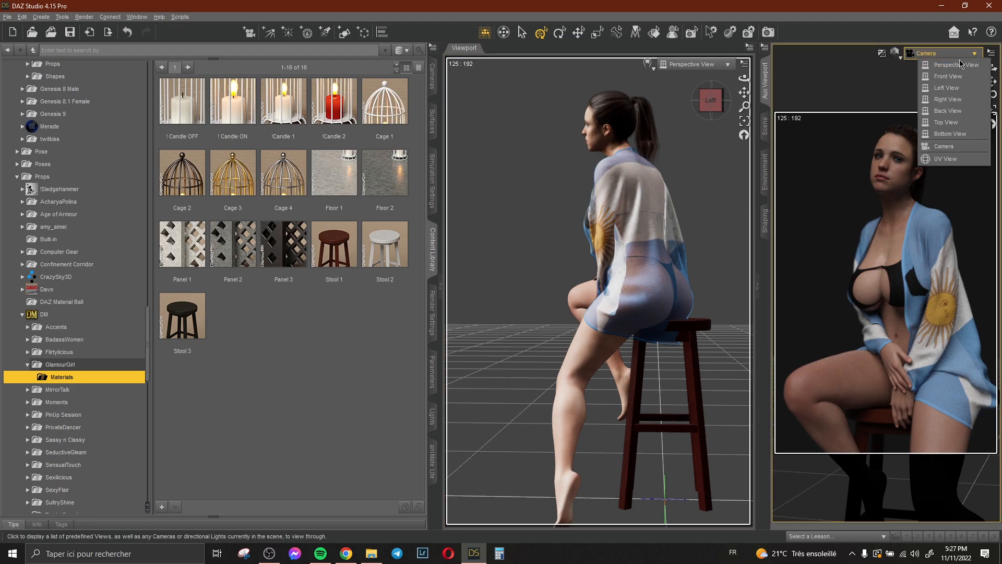
left_click(940, 92)
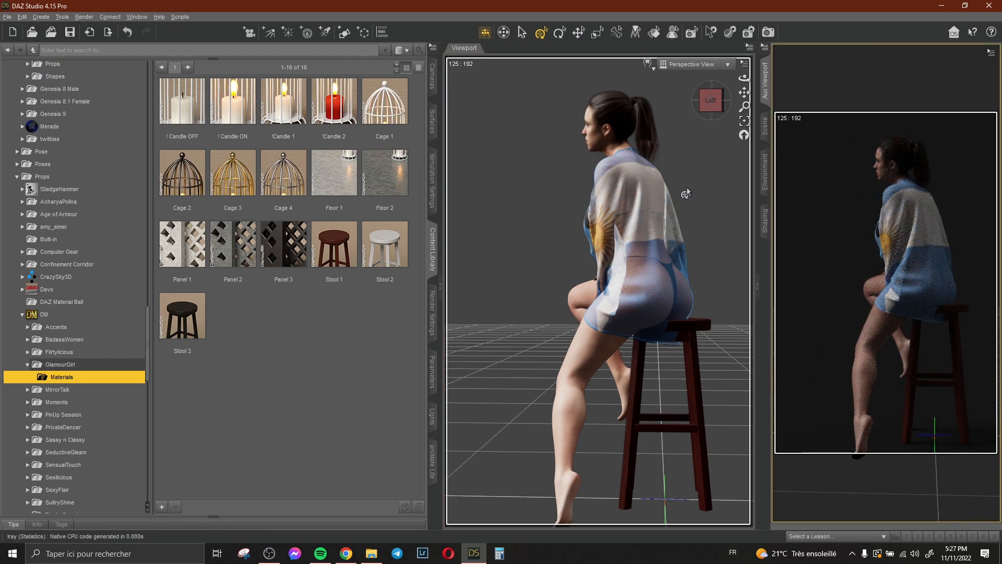
Create a second camera with a closer view of the seated figure from her left side.
scroll(681, 194, "up", 3)
left_click_drag(744, 92, 715, 182)
left_click_drag(745, 78, 767, 141)
left_click(745, 121)
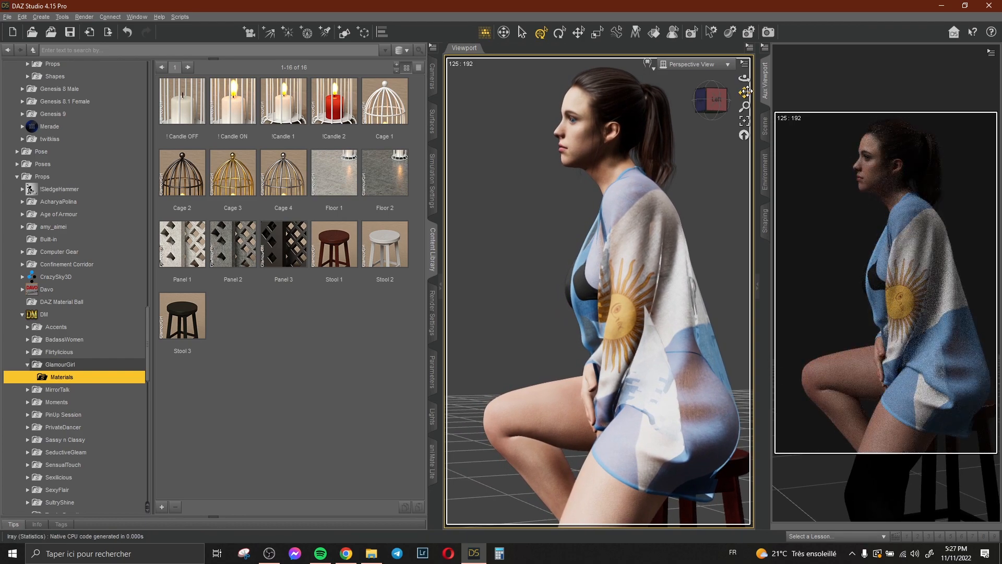
left_click(40, 17)
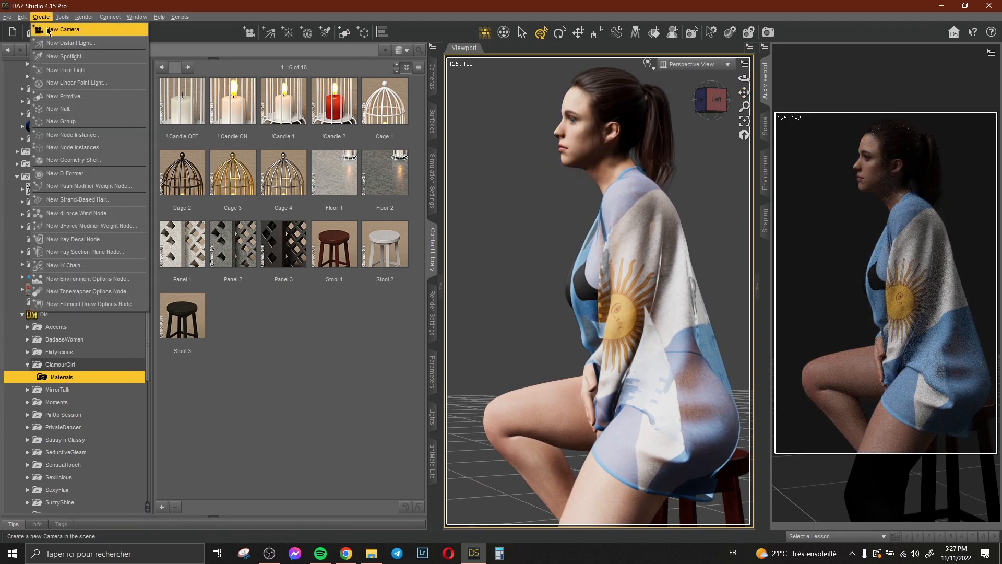
left_click(49, 29)
left_click(481, 321)
key("Return")
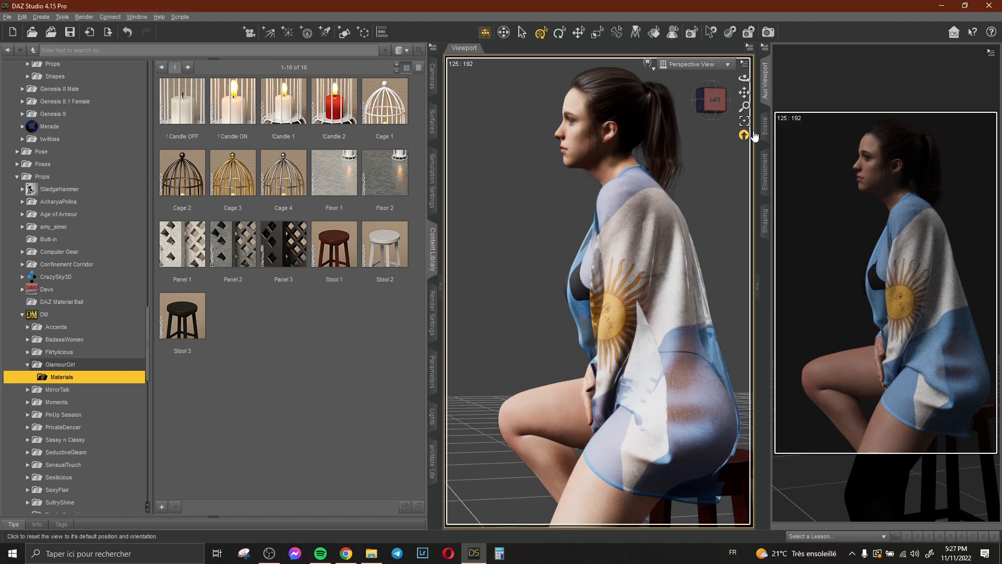
Replace the CasualSummer Shrug's Base Color image with the yellow crest image Sans titre (34) from Téléchargements.
left_click(766, 128)
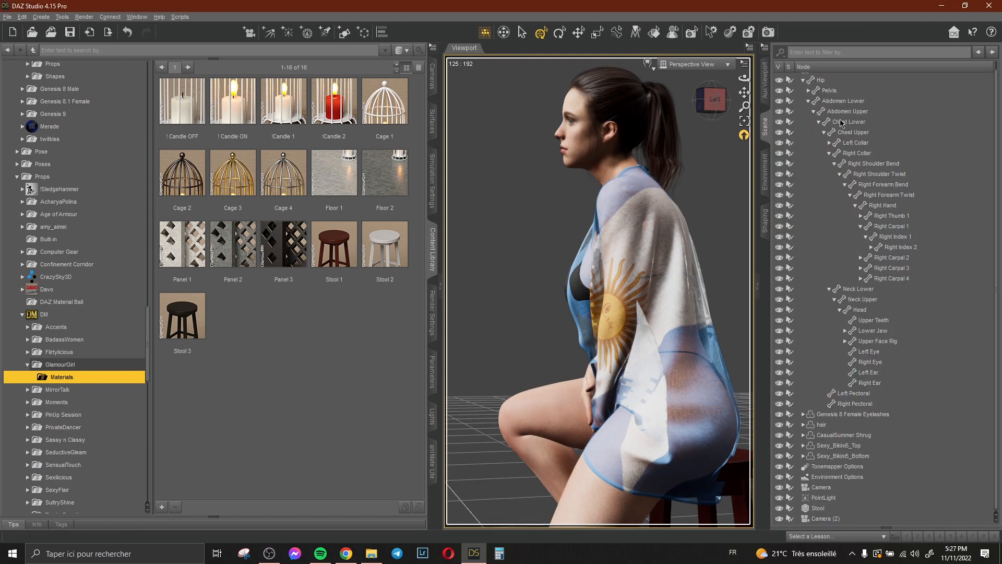
left_click(808, 102)
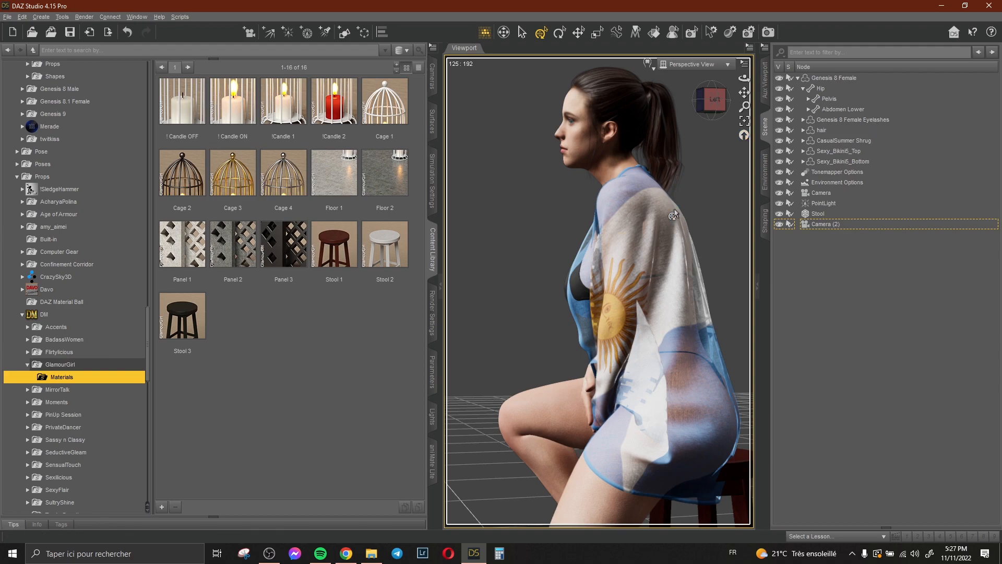
left_click(843, 140)
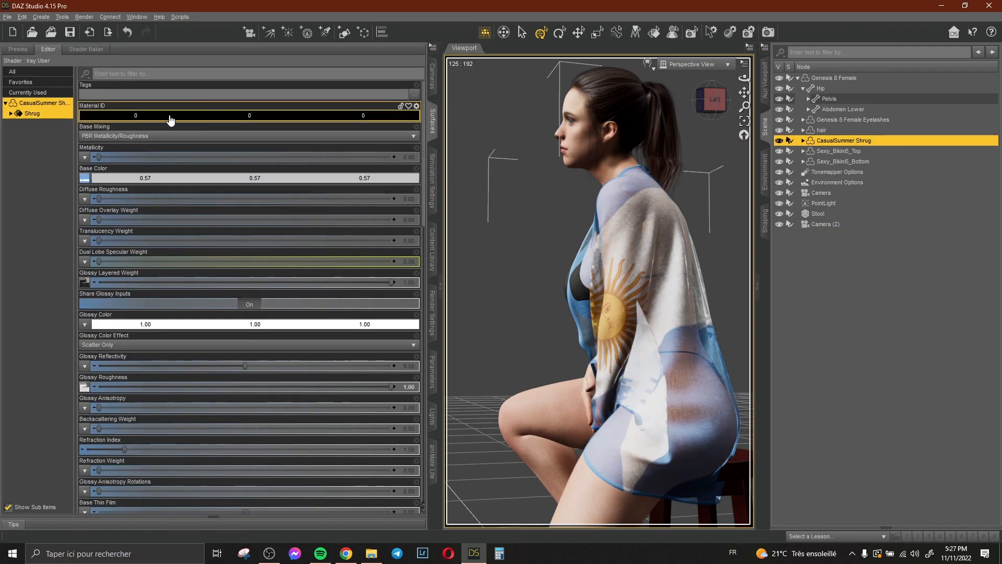
left_click(84, 180)
left_click(92, 160)
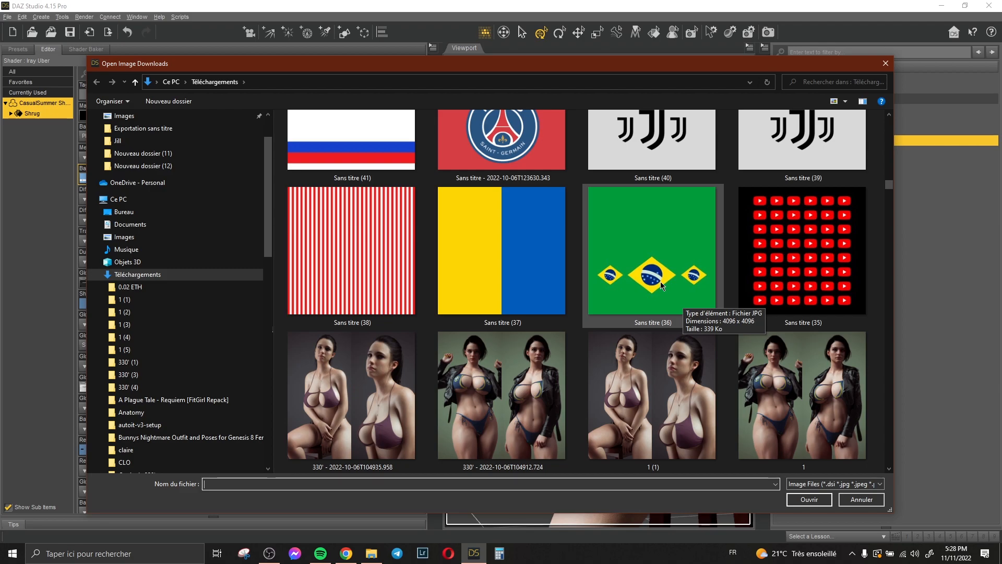
scroll(662, 285, "down", 2)
left_click(360, 261)
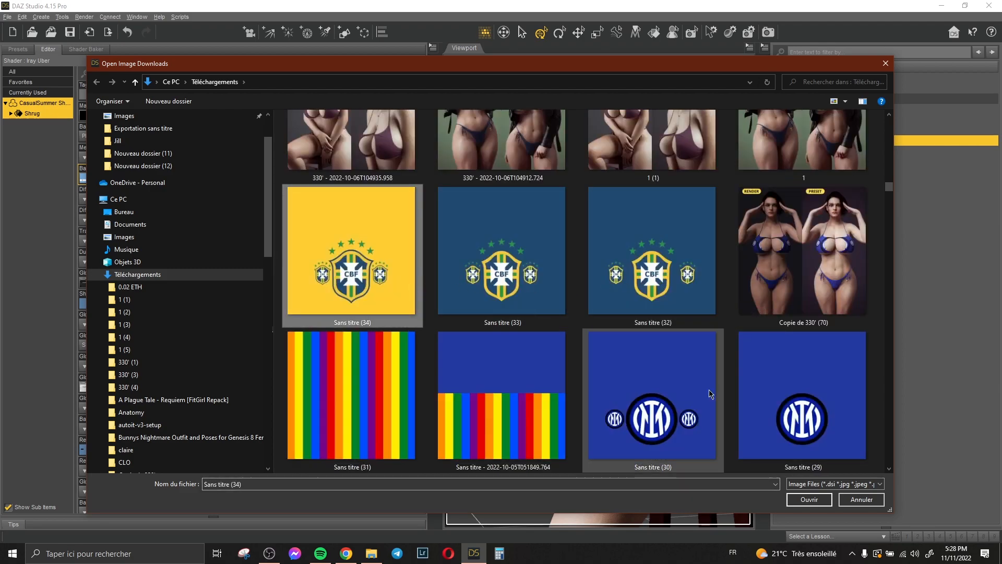
left_click(809, 500)
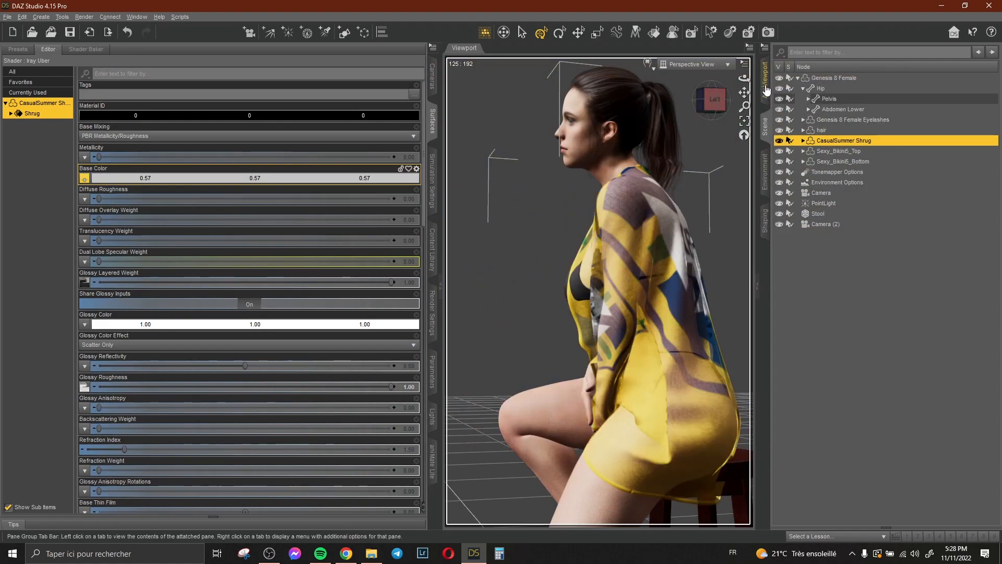
View the yellow shrug through the original Camera in the auxiliary viewport.
left_click(766, 88)
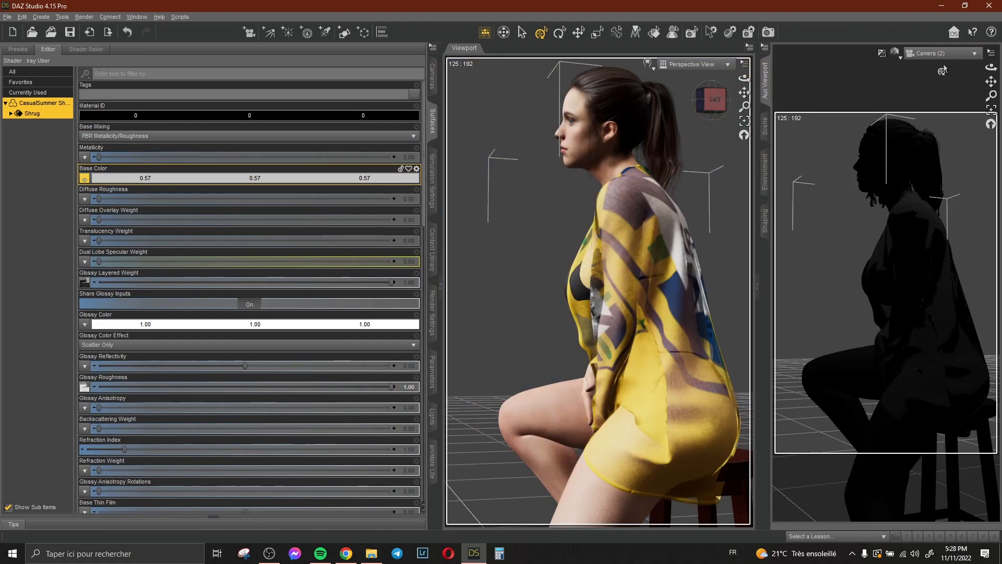
left_click(964, 54)
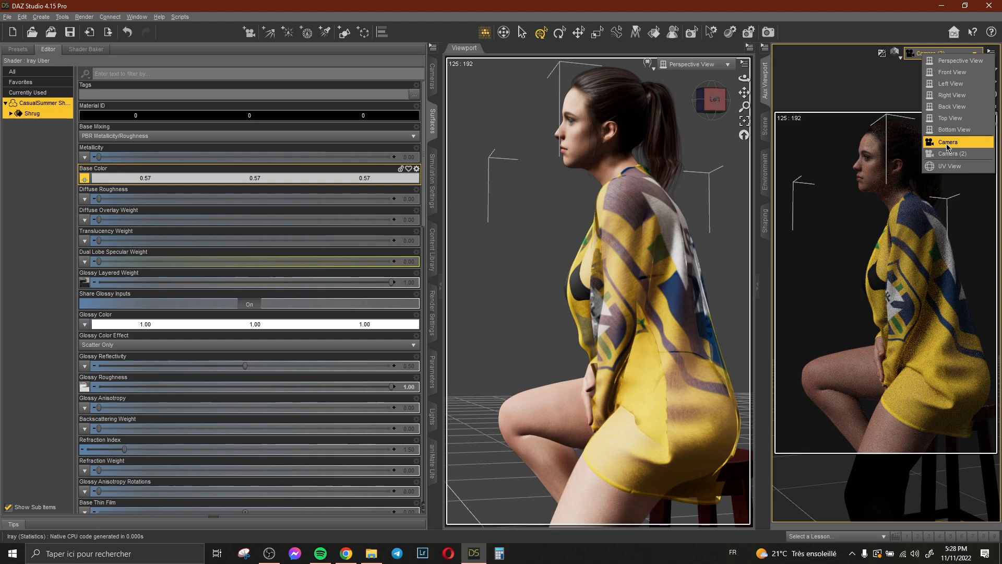
left_click(947, 144)
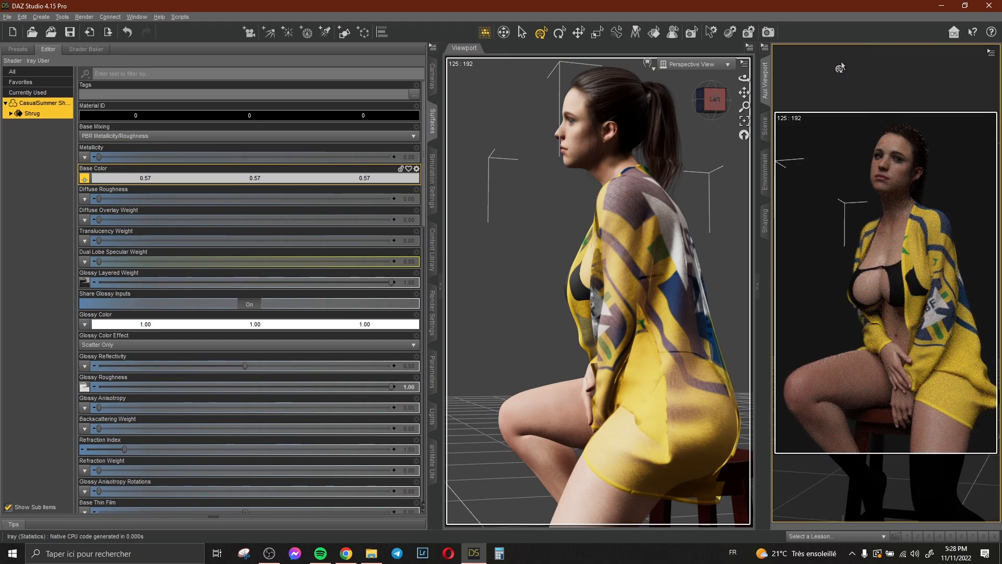
mouse_move(940, 69)
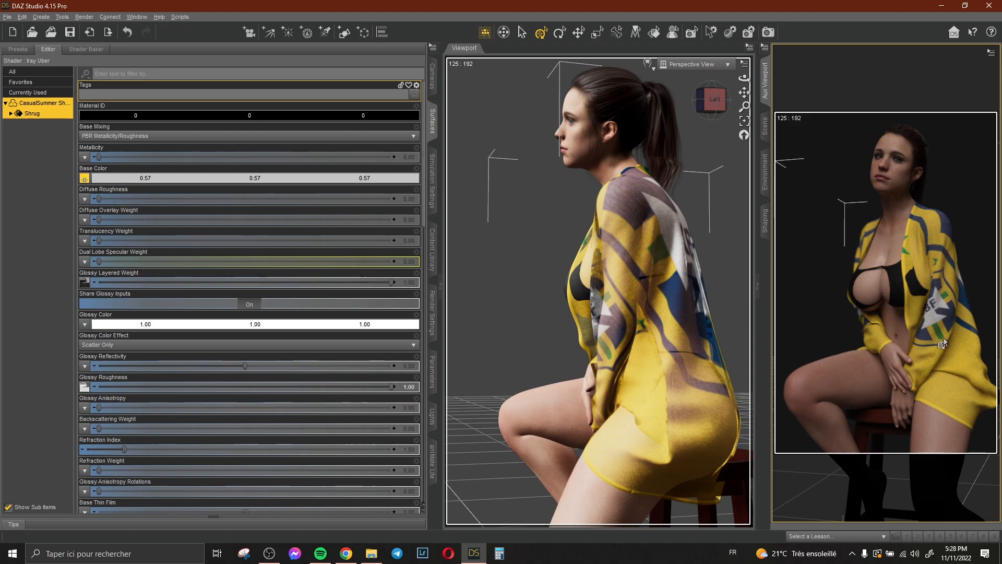
Assign the yellow crest image to the Base Color of all Sexy_Bikini5_Top surfaces.
left_click(765, 126)
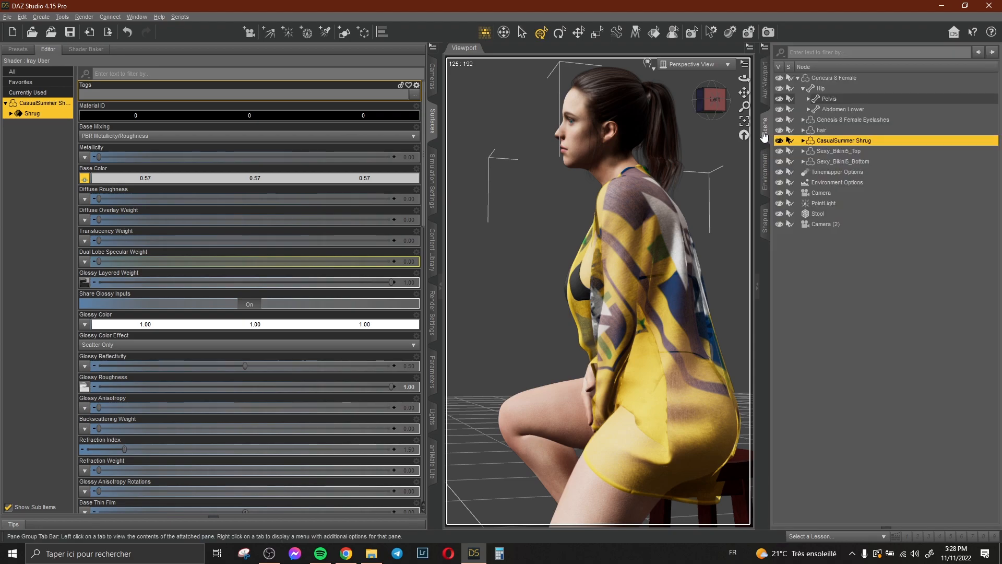
left_click(902, 260)
left_click(853, 152)
left_click(31, 104)
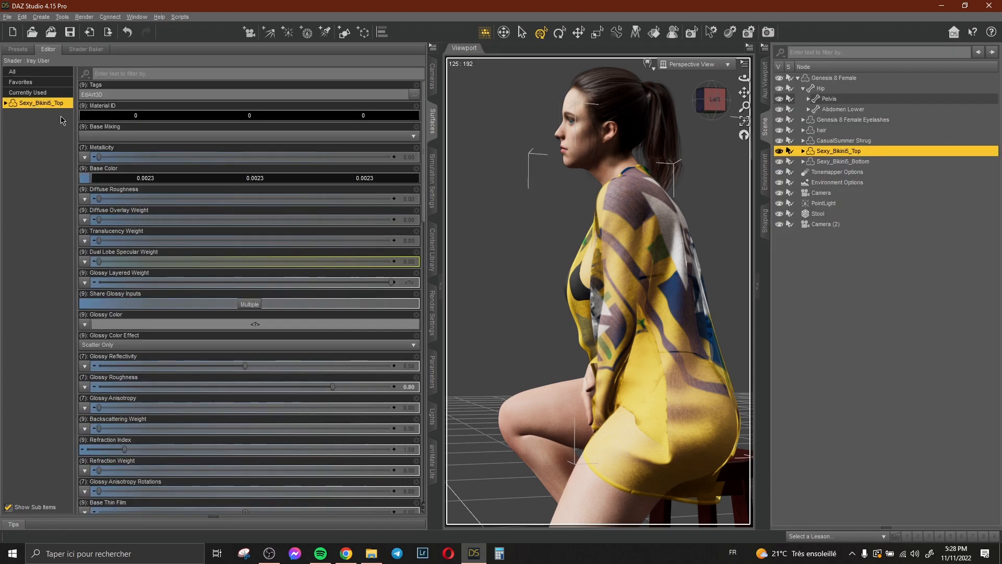
left_click(85, 179)
left_click(93, 156)
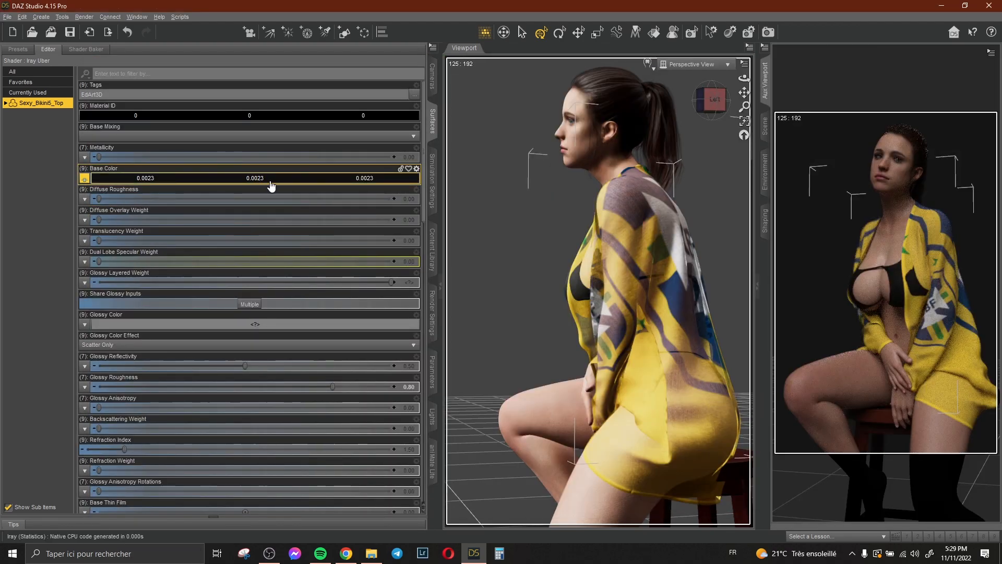
Set the bikini top's Base Color to light grey with Red, Green and Blue at 200.
left_click(308, 181)
left_click(618, 220)
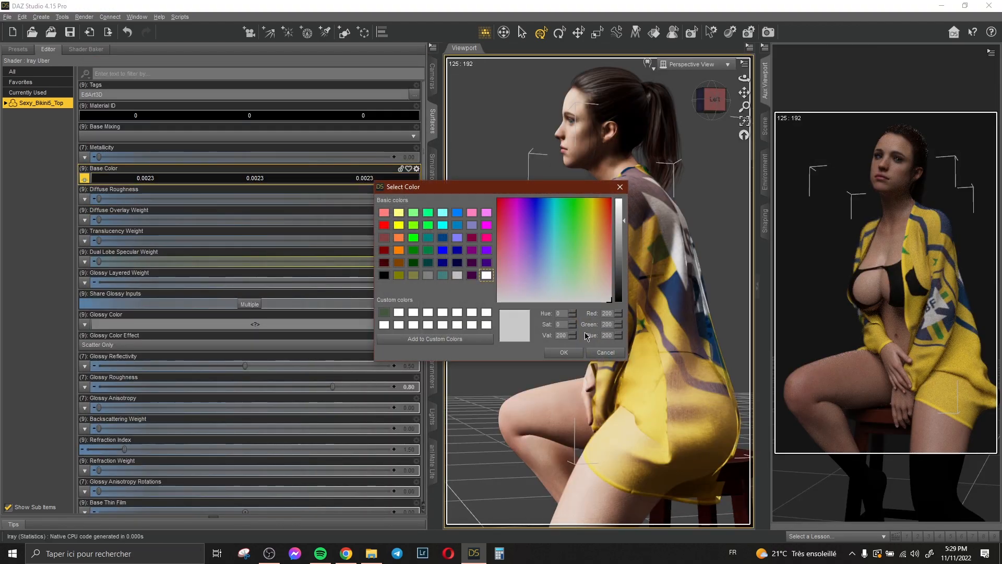
left_click(564, 353)
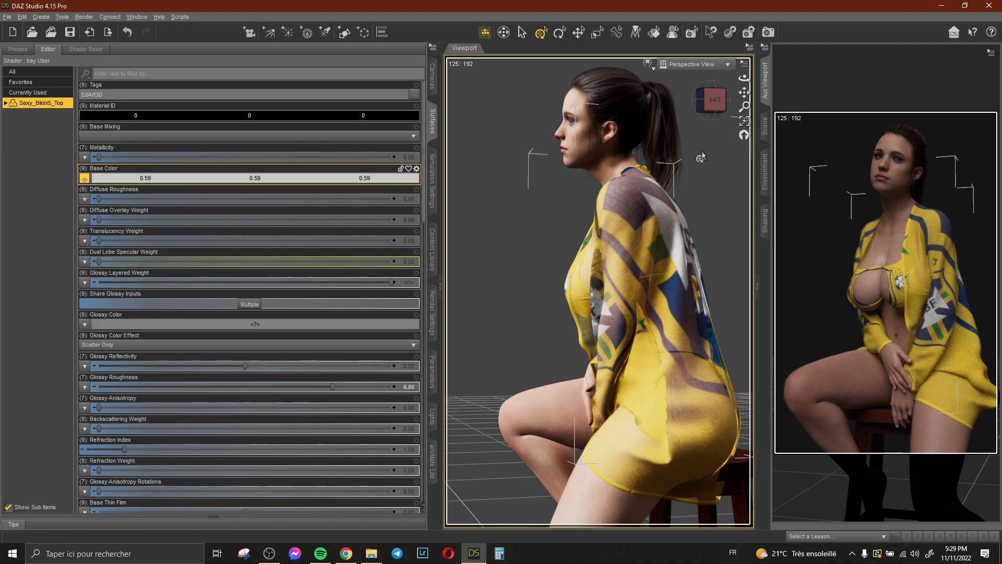
Check the retextured outfit through Camera and Camera (2) in the auxiliary viewport, with nothing selected.
left_click(948, 56)
left_click(934, 141)
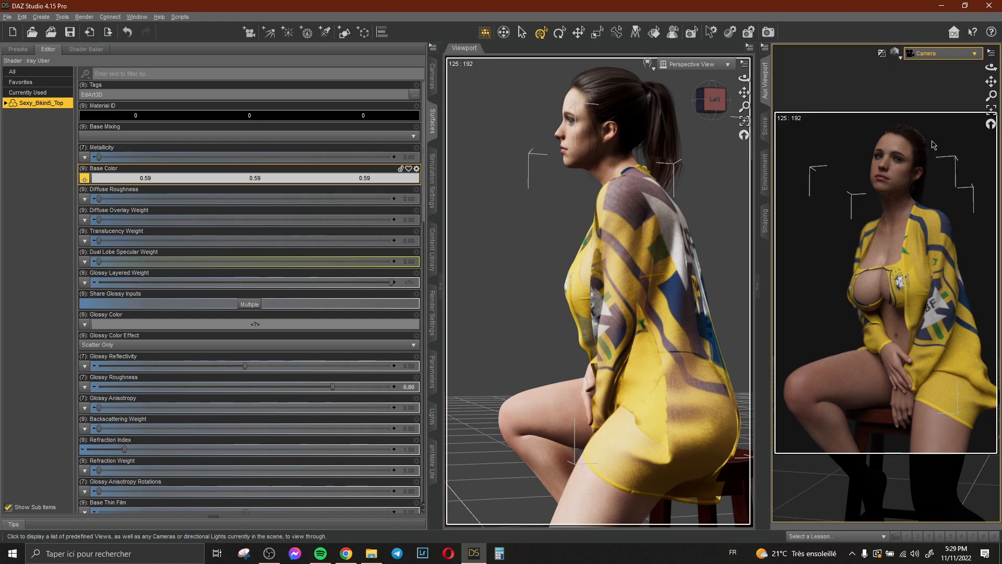
left_click(944, 53)
left_click(940, 243)
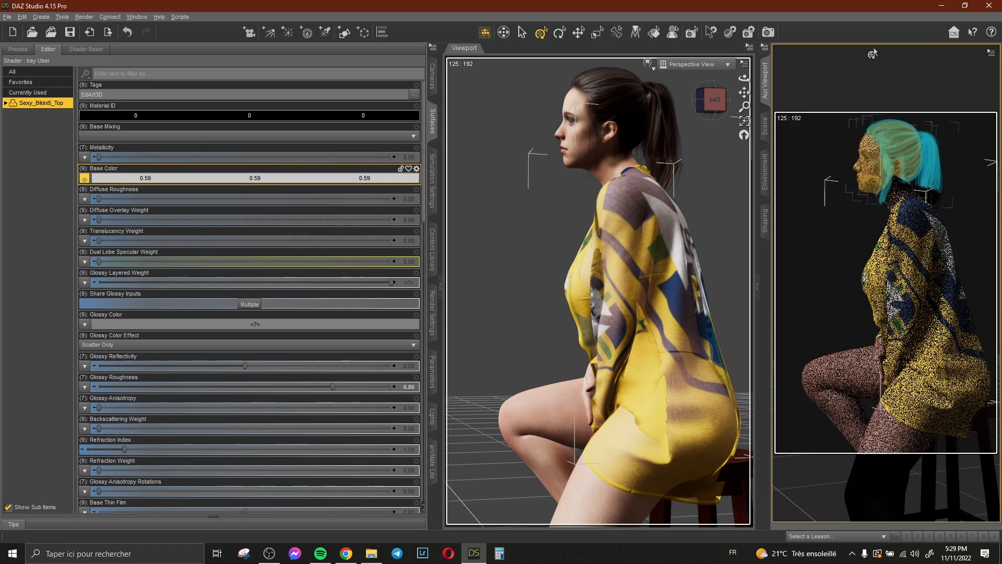
left_click(826, 85)
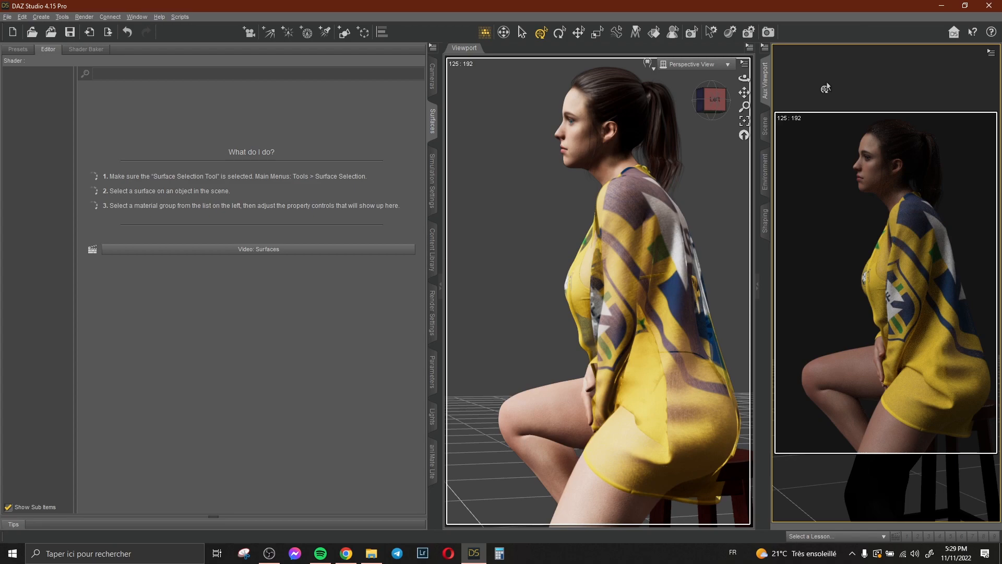
Add the Small Hoops 01 earrings from the Hoops accessories to the Genesis 8 Female figure.
left_click(766, 127)
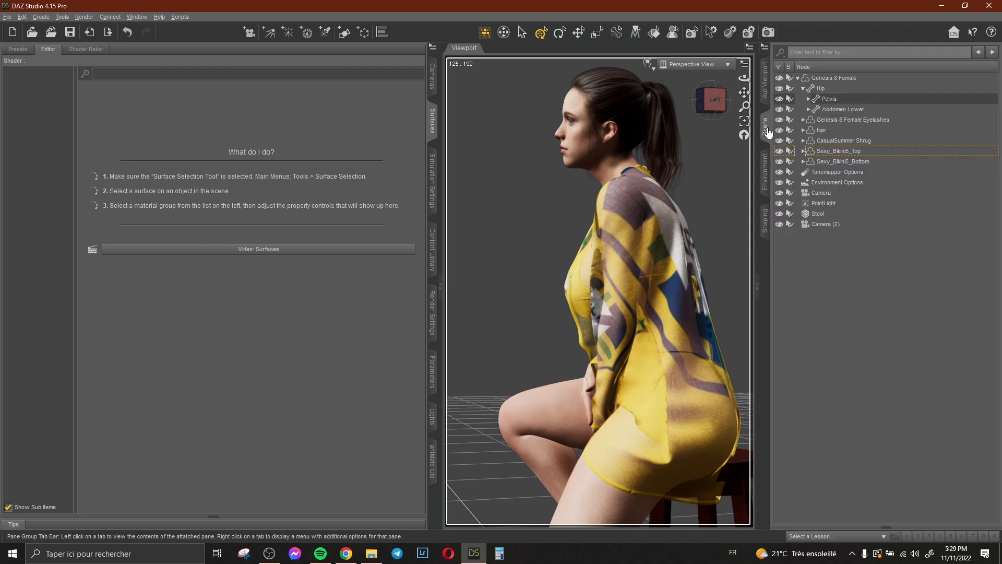
left_click(851, 79)
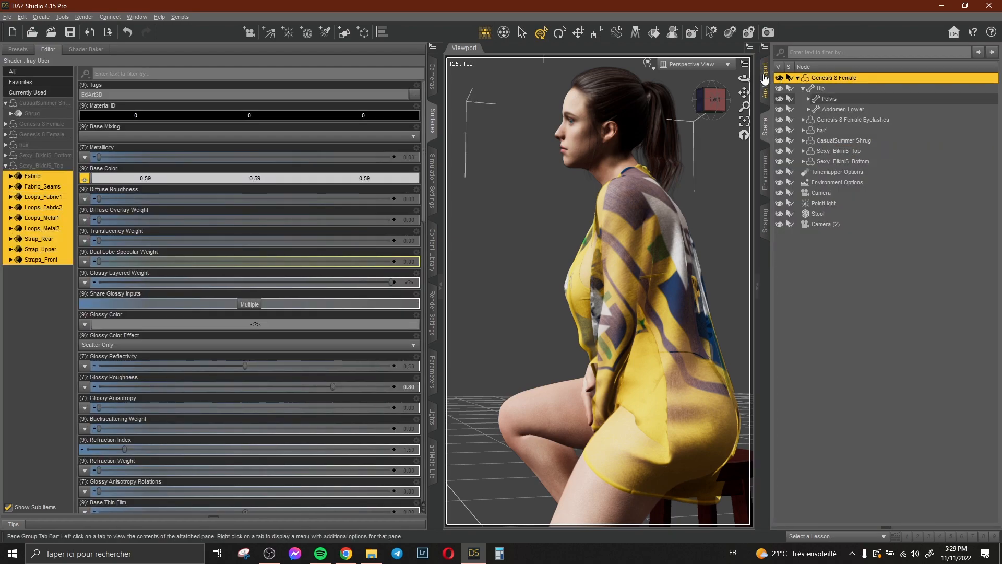
left_click(763, 94)
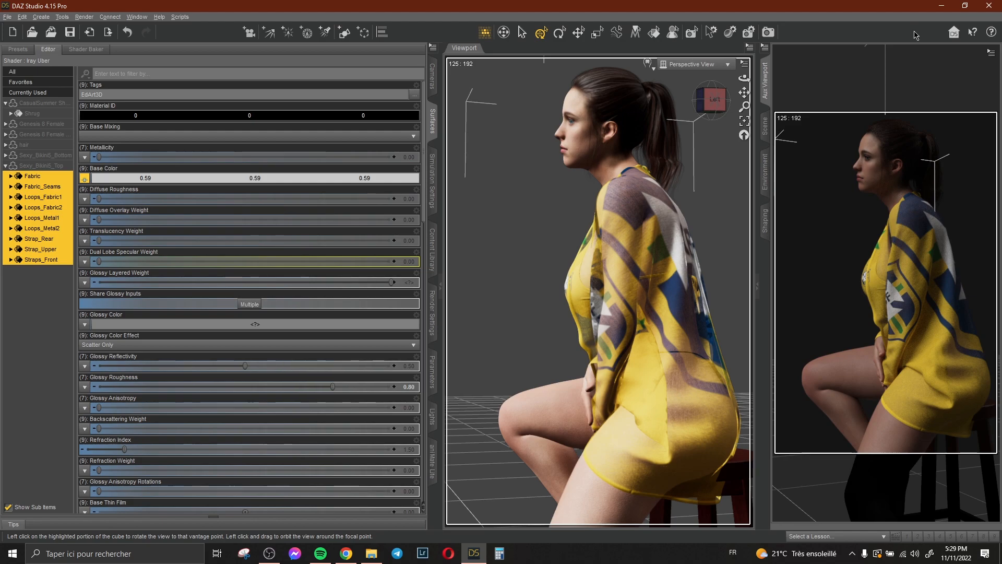
left_click(432, 250)
scroll(54, 284, "up", 10)
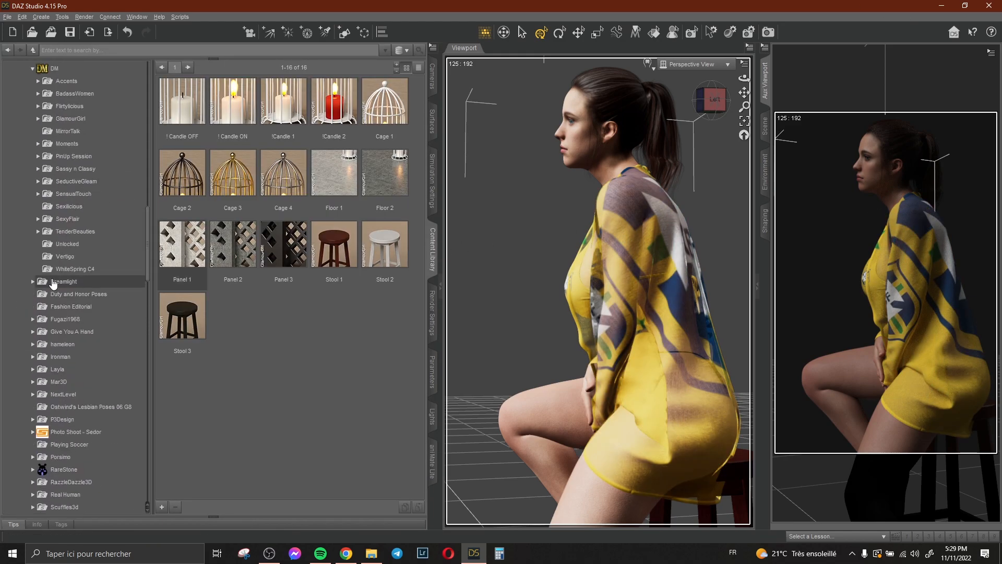
left_click(78, 220)
left_click(71, 245)
left_click(58, 308)
double_click(232, 172)
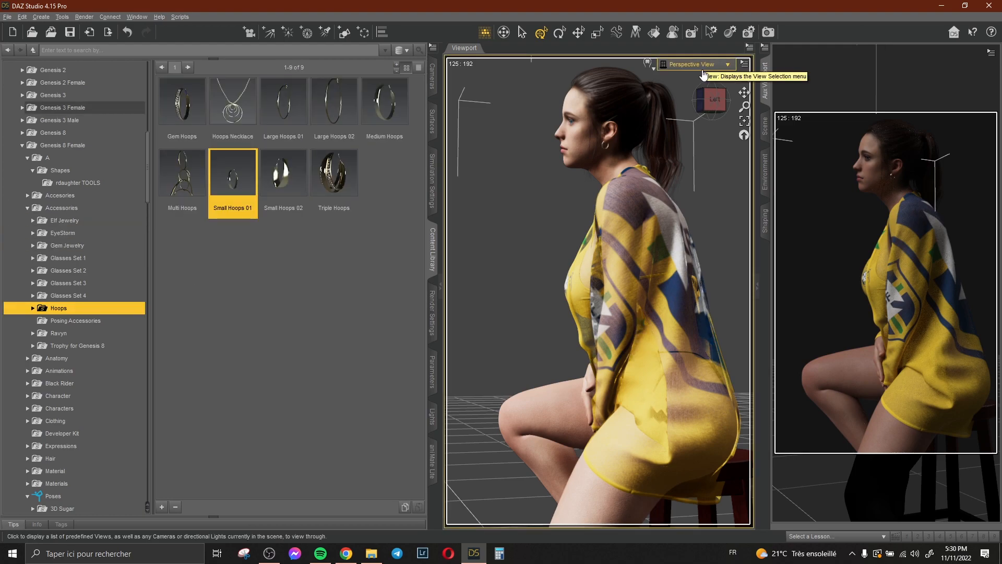
Inspect the hoop earring on the character's ear up close in the Perspective View.
scroll(710, 105, "up", 3)
left_click_drag(744, 93, 743, 230)
scroll(701, 163, "up", 5)
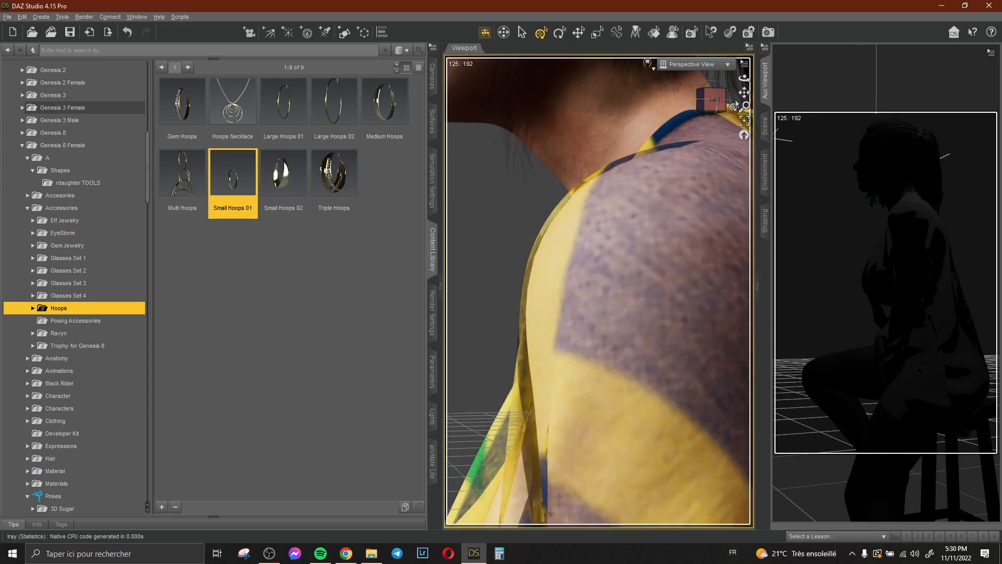
left_click_drag(744, 93, 744, 101)
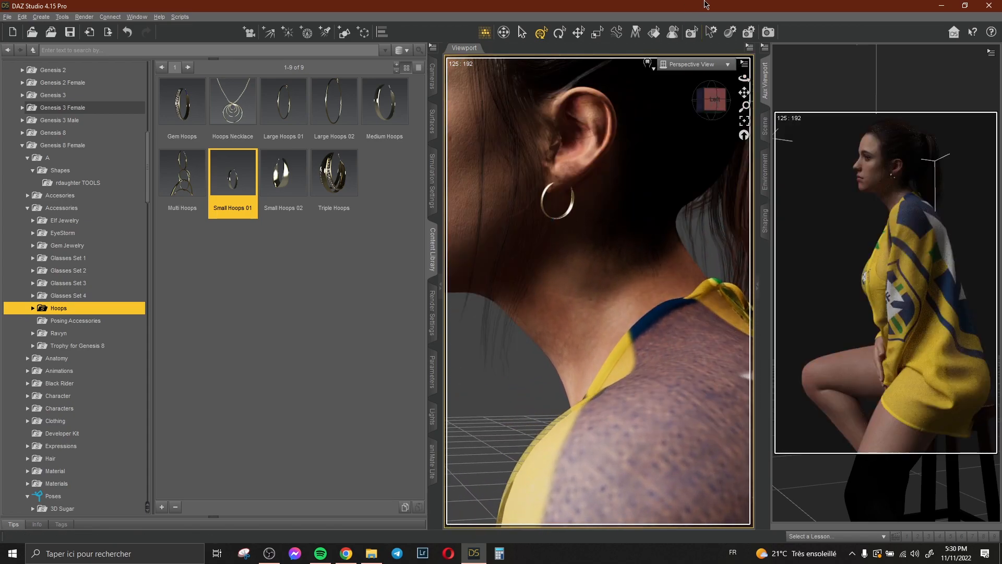
scroll(706, 163, "down", 5)
left_click_drag(744, 92, 744, 52)
Examine the character's hands and the sleeve up close, and view the figure through Camera (2).
left_click(568, 378)
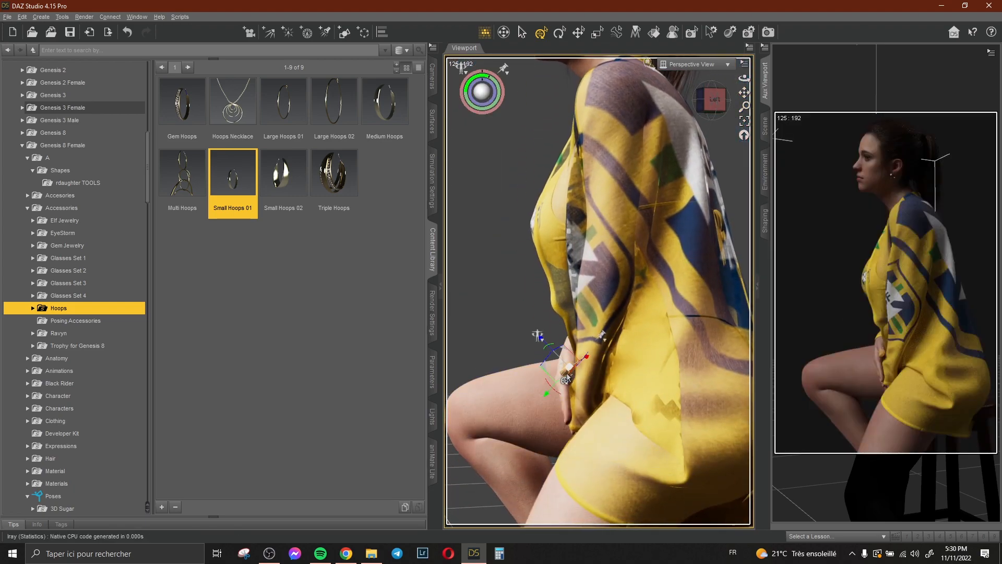
left_click(743, 123)
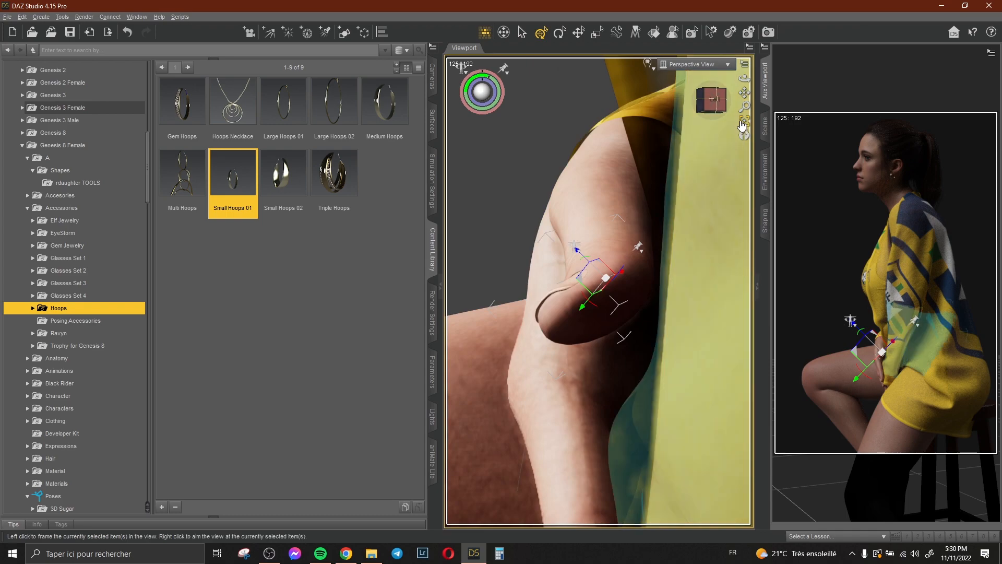
left_click_drag(744, 134, 693, 136)
left_click_drag(572, 238, 576, 256)
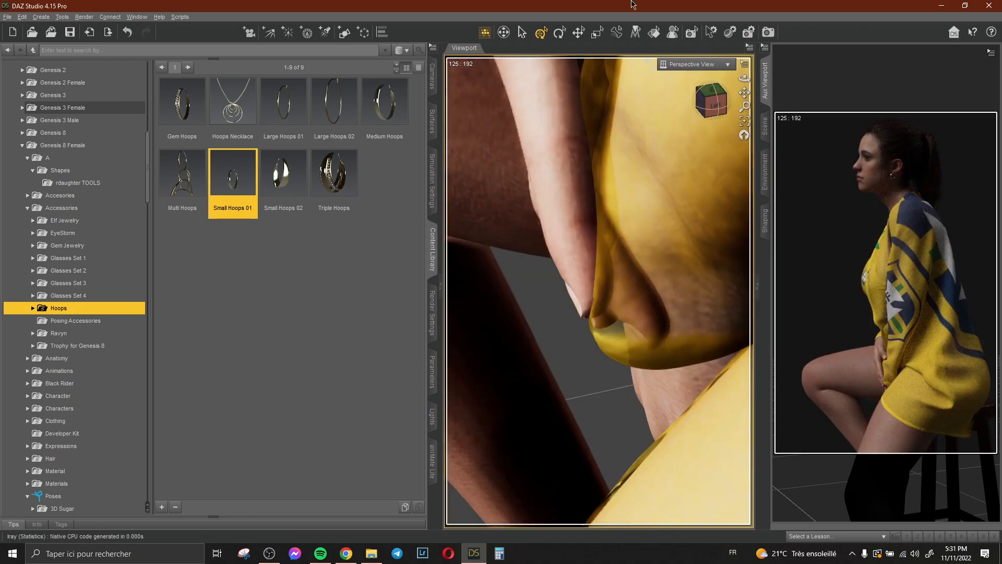
left_click(694, 64)
left_click(686, 164)
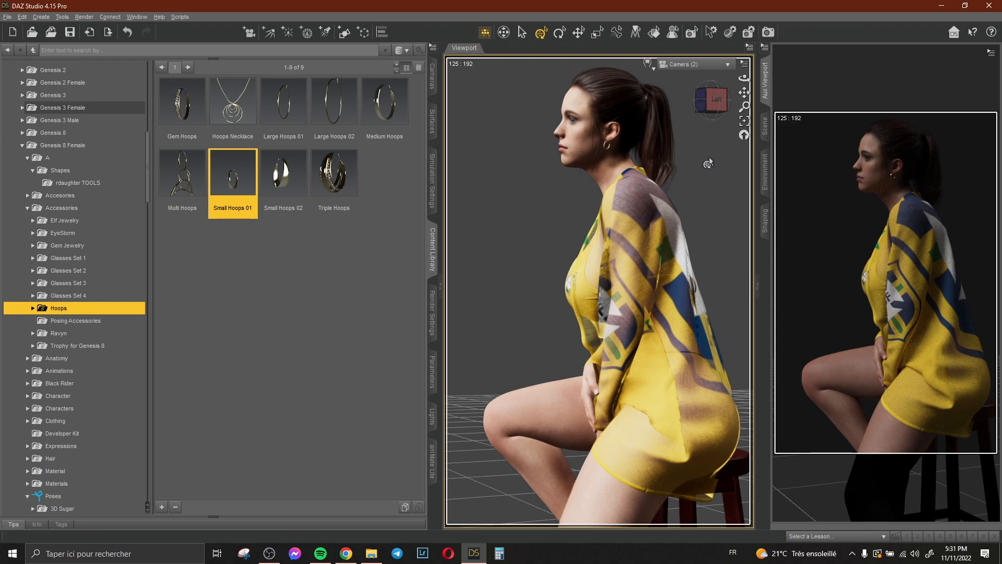
Turn on Depth of Field for Camera (2), with the main viewport in Perspective View.
left_click(695, 63)
left_click(695, 74)
left_click_drag(742, 92, 685, 168)
scroll(710, 167, "down", 3)
scroll(738, 132, "down", 3)
mouse_move(743, 92)
left_mouse_down()
mouse_move(726, 93)
mouse_move(747, 79)
left_mouse_up()
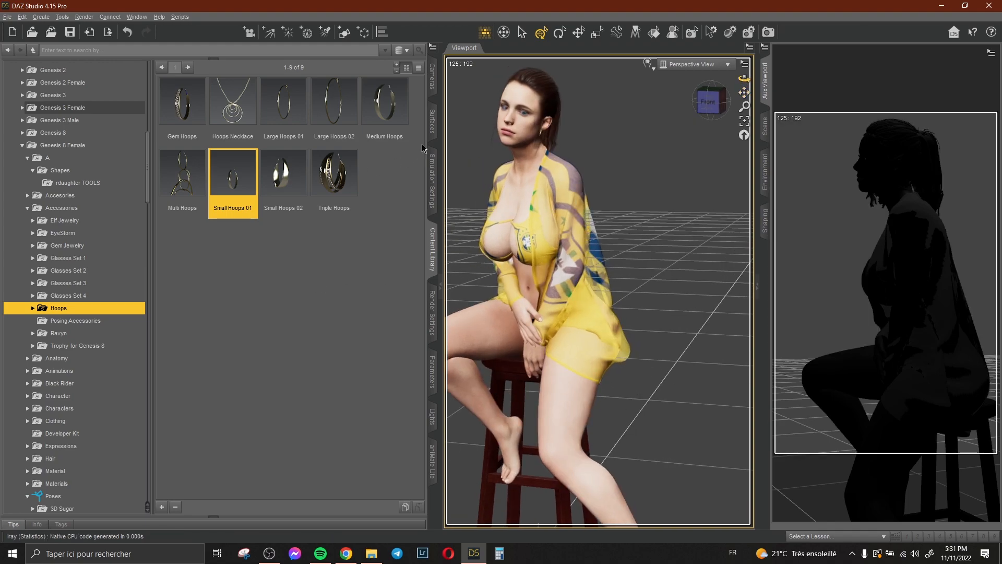
left_click(432, 76)
left_click(36, 62)
left_click(37, 86)
left_click(259, 146)
Set Camera (2)'s Focal Distance to 200.59 and its F/Stop to 8.79.
left_click_drag(744, 79, 742, 125)
left_click_drag(248, 167, 247, 192)
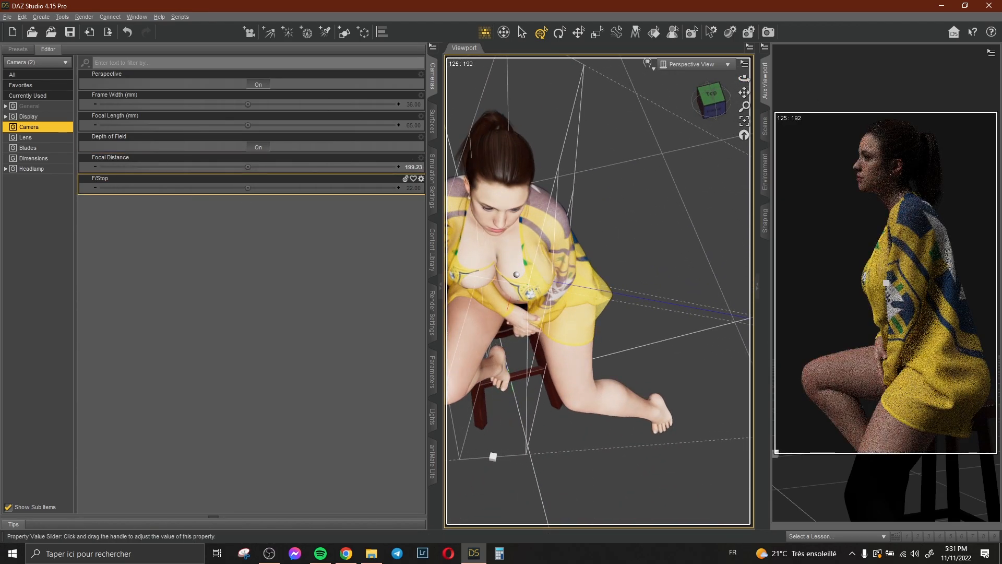
mouse_move(246, 187)
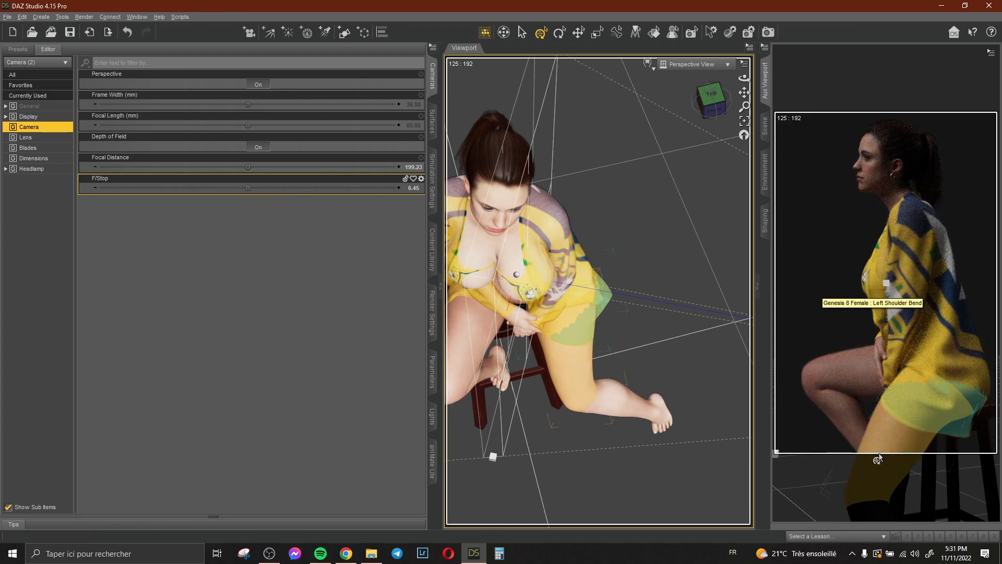
left_click_drag(248, 167, 249, 166)
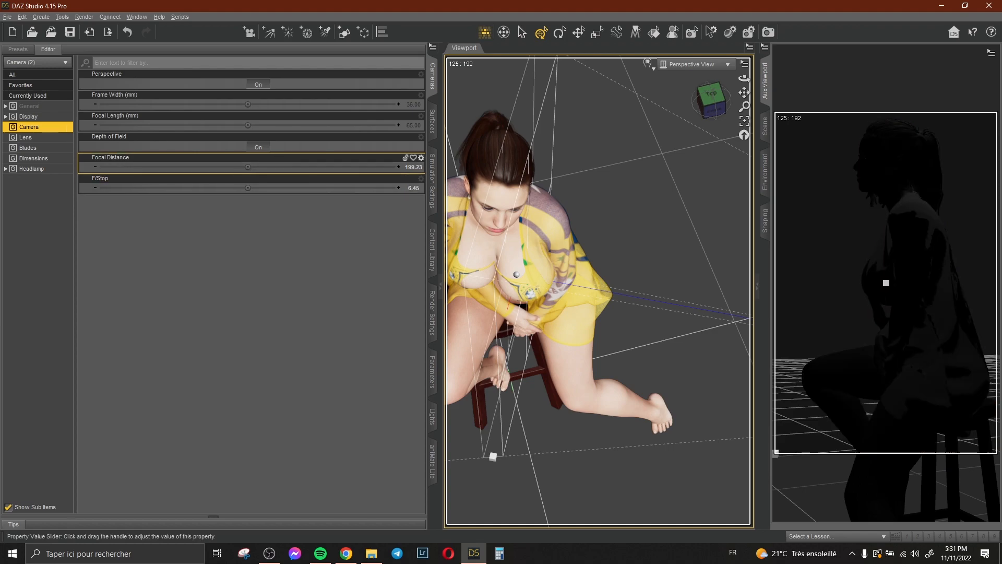
left_click_drag(745, 78, 744, 90)
left_click_drag(248, 167, 251, 192)
Show the scene through Camera (2) in both the main and the auxiliary viewport.
left_click(705, 66)
left_click(706, 165)
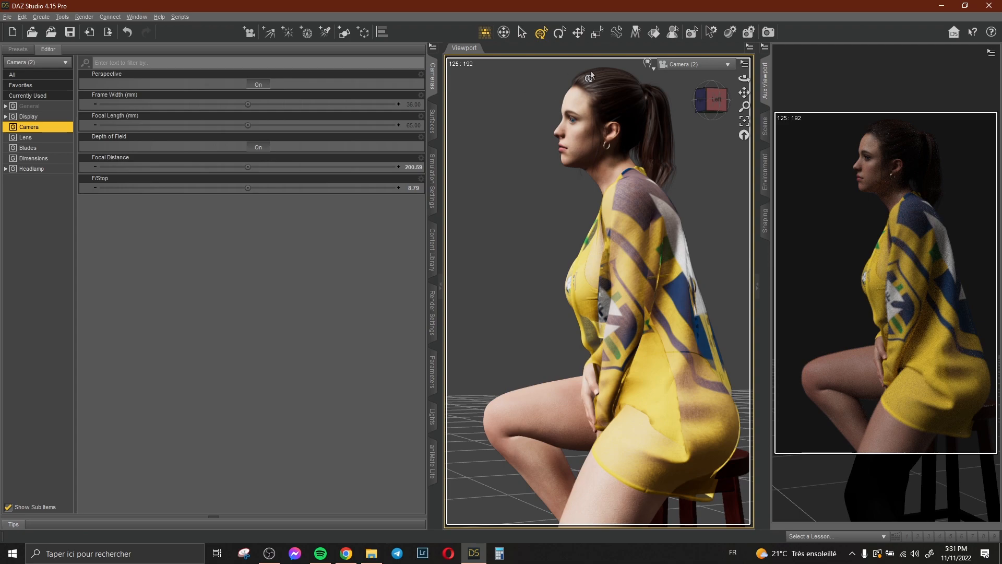
mouse_move(895, 57)
left_click(892, 153)
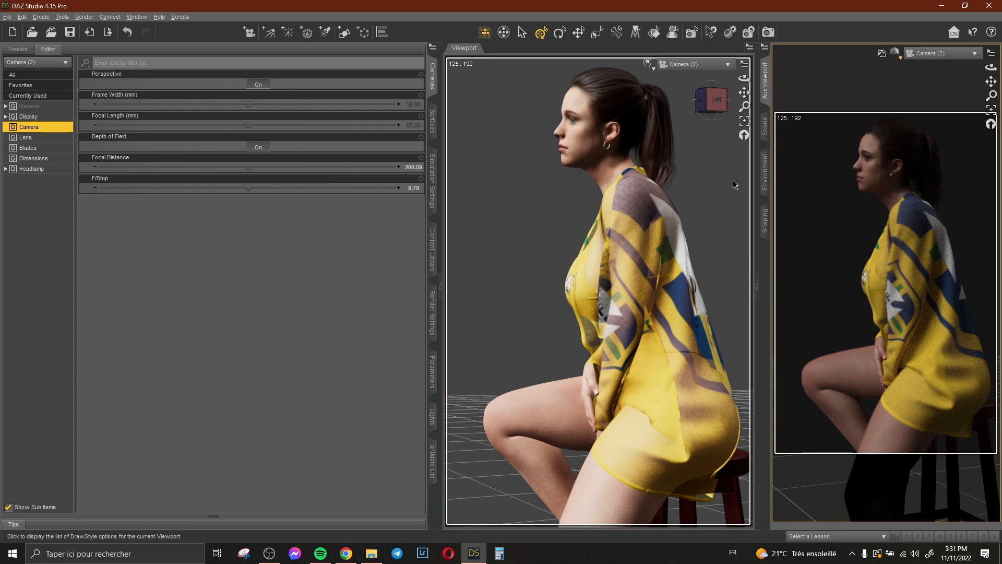
Name the direct-to-file PNG render brasil and start rendering the image.
left_click(84, 18)
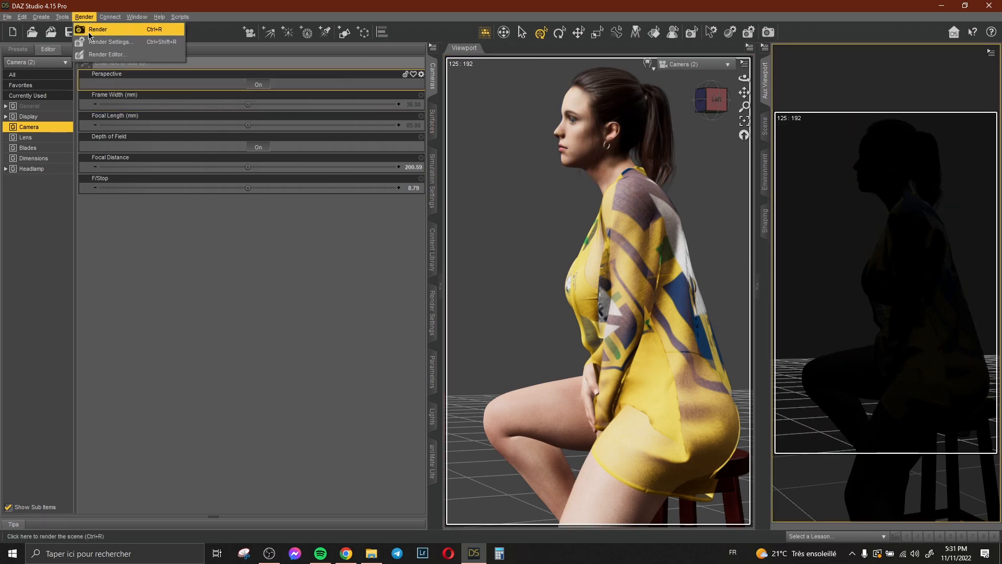
left_click(107, 41)
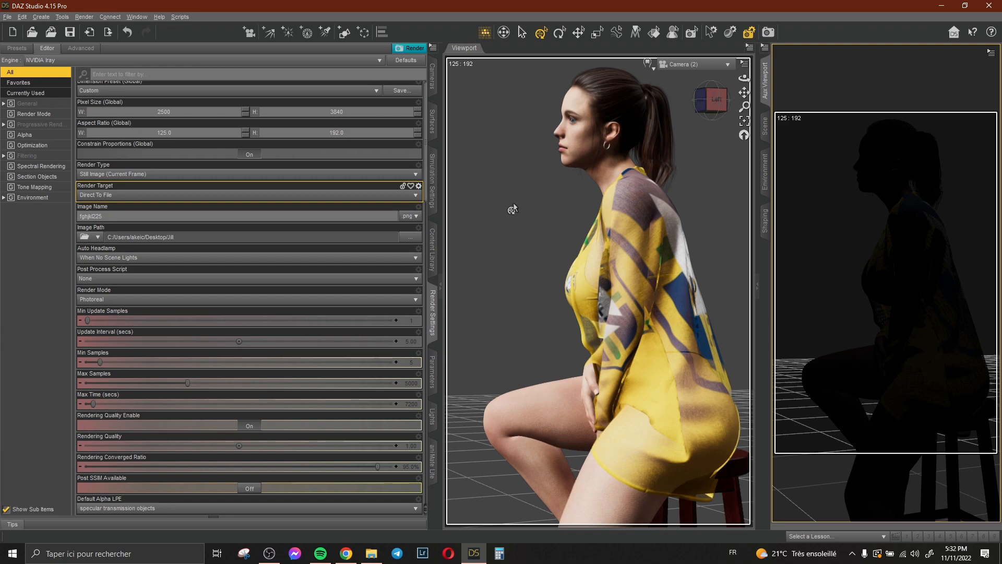
left_click(148, 220)
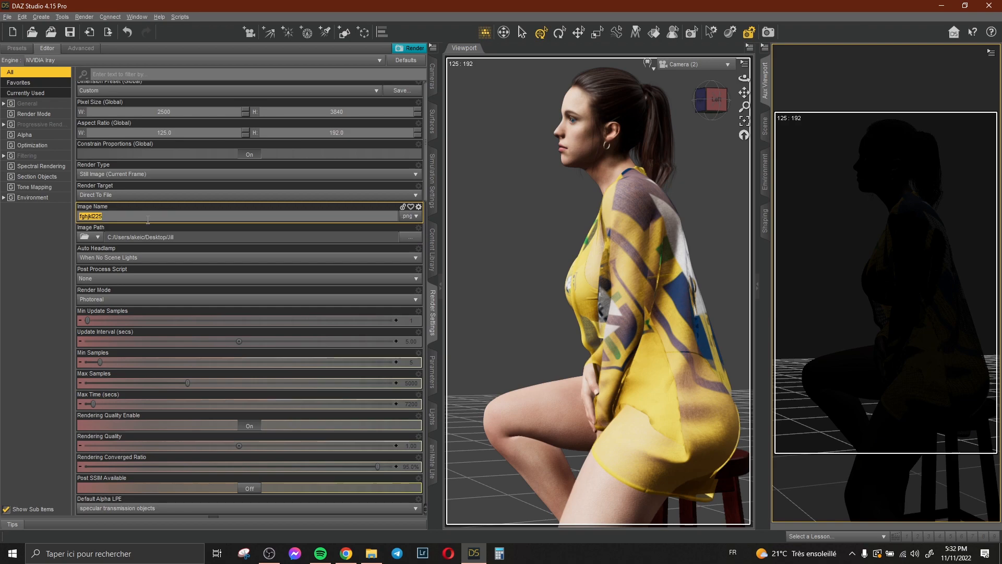
type("brasil")
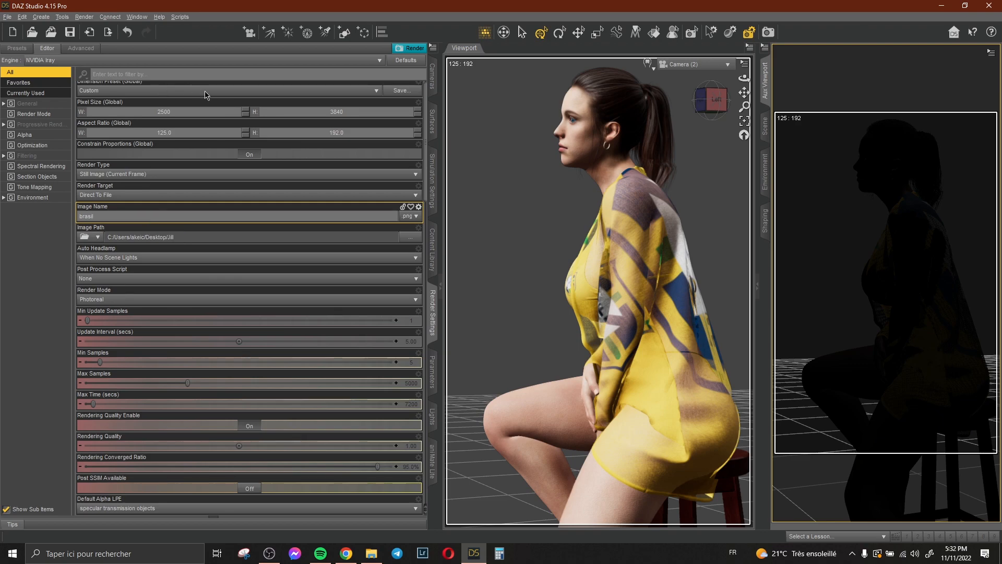
left_click(412, 52)
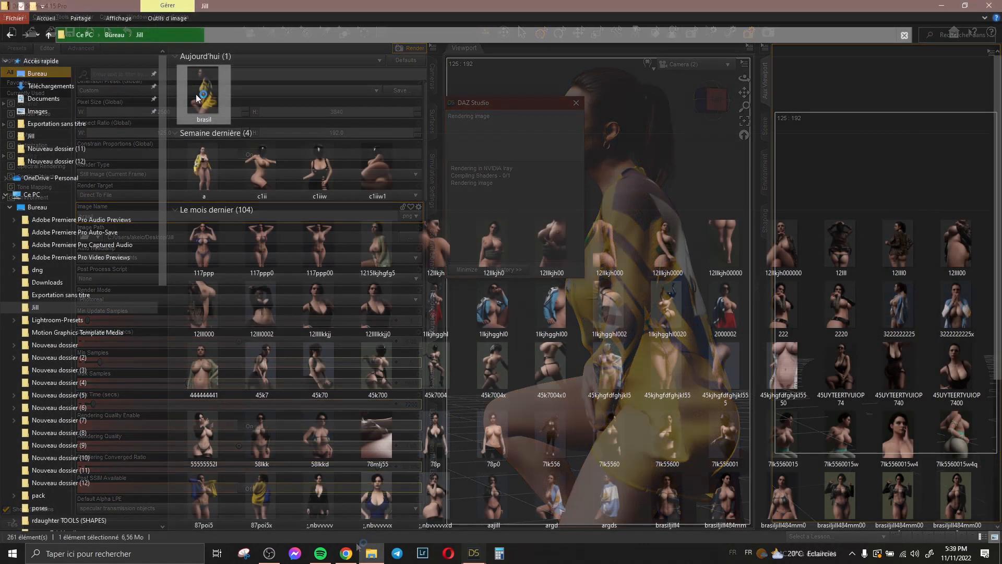
Open the finished brasil render in the photo viewer and examine the face and earring up close.
double_click(201, 94)
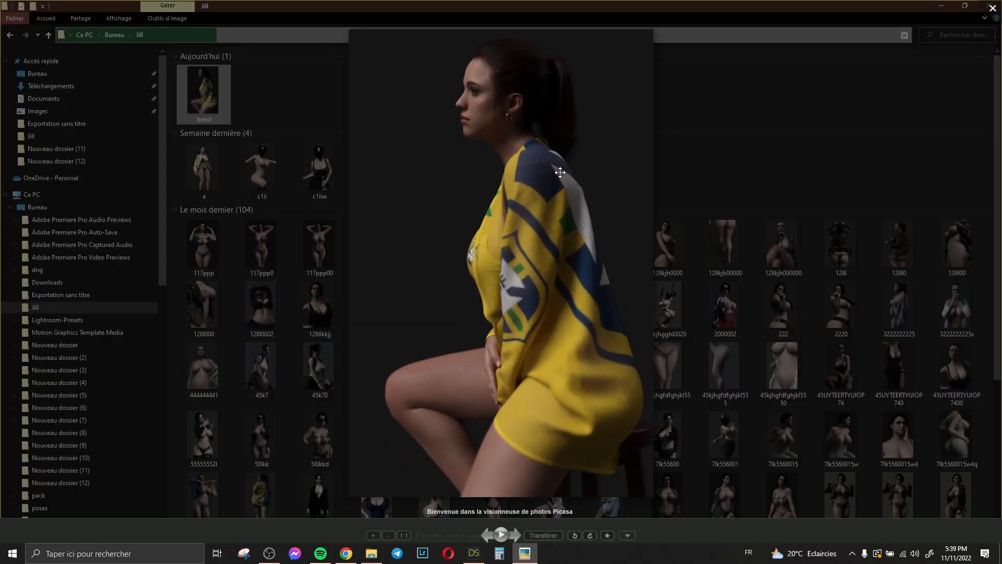
scroll(481, 81, "up", 3)
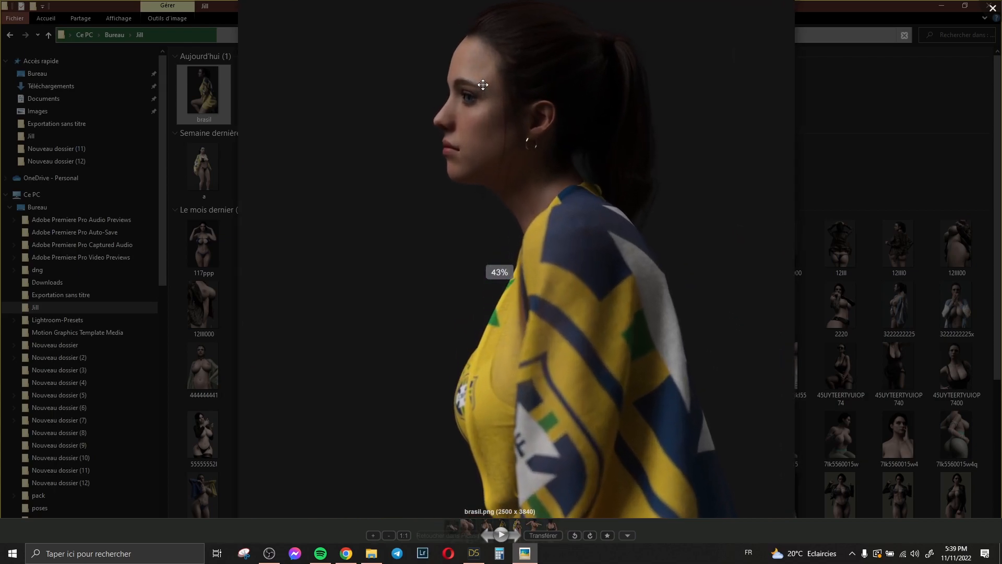
scroll(483, 85, "up", 5)
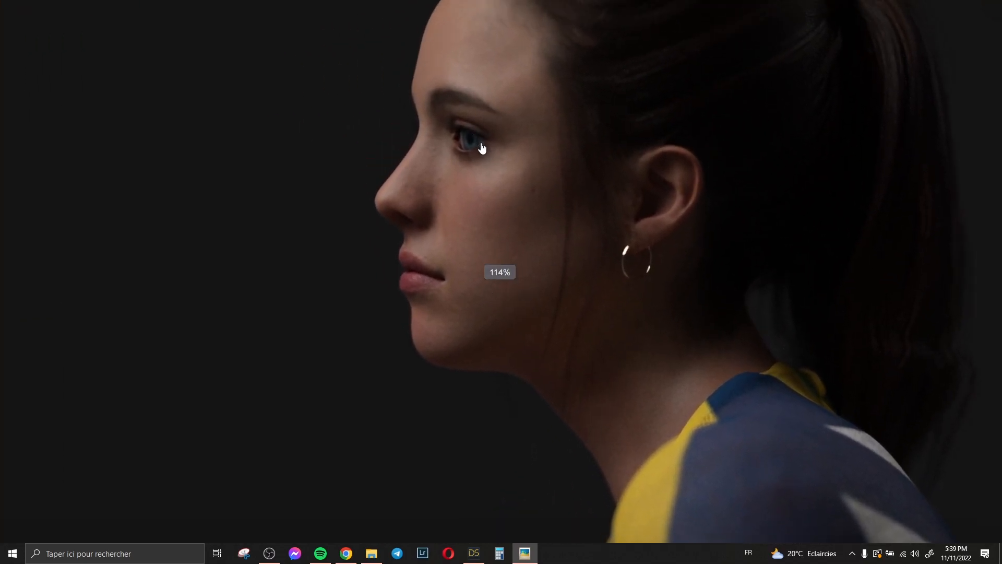
scroll(506, 192, "down", 2)
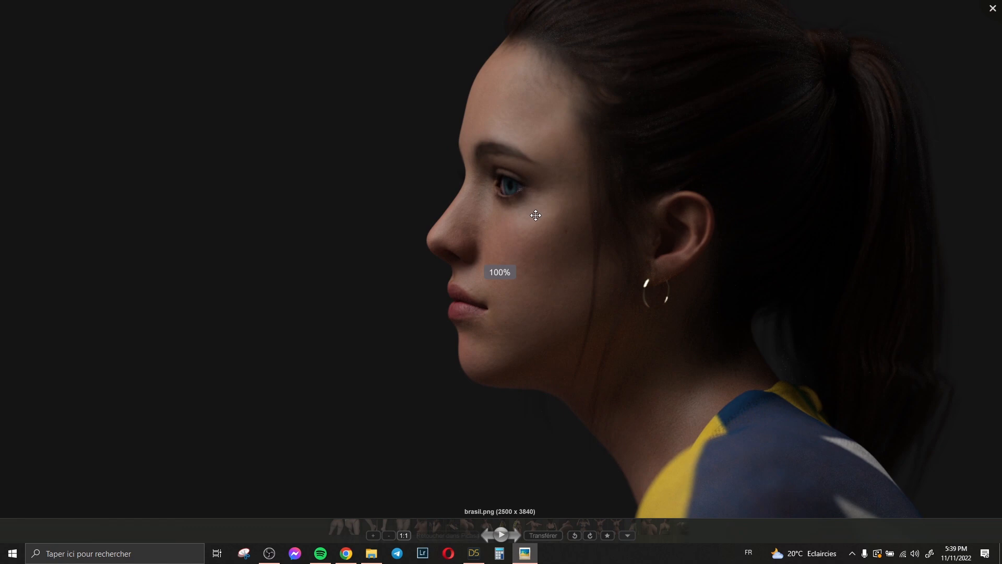
scroll(561, 238, "down", 5)
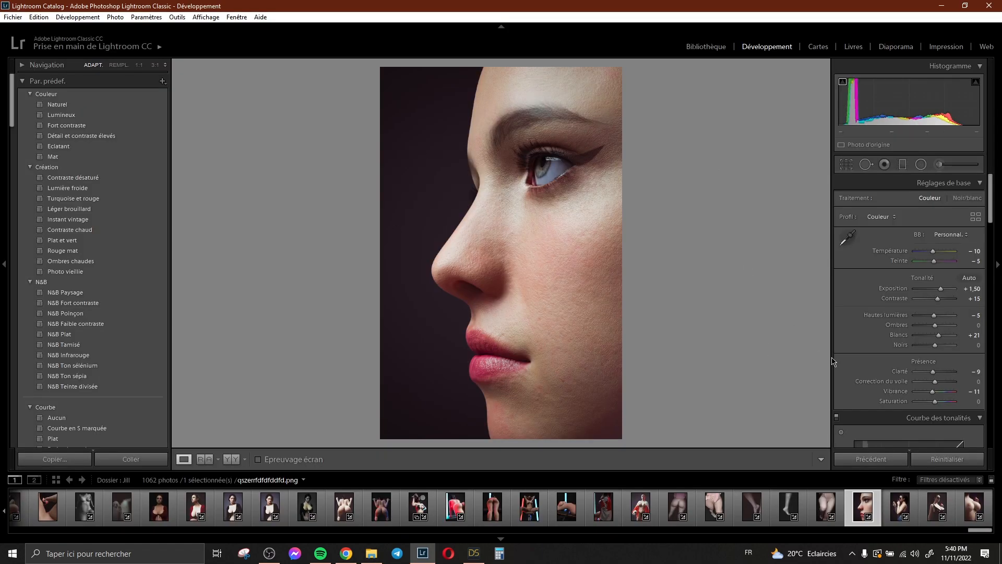
In Lightroom Classic, reset the develop settings of the profile close-up portrait and undo the reset.
left_click(919, 458)
left_click(39, 17)
left_click(63, 27)
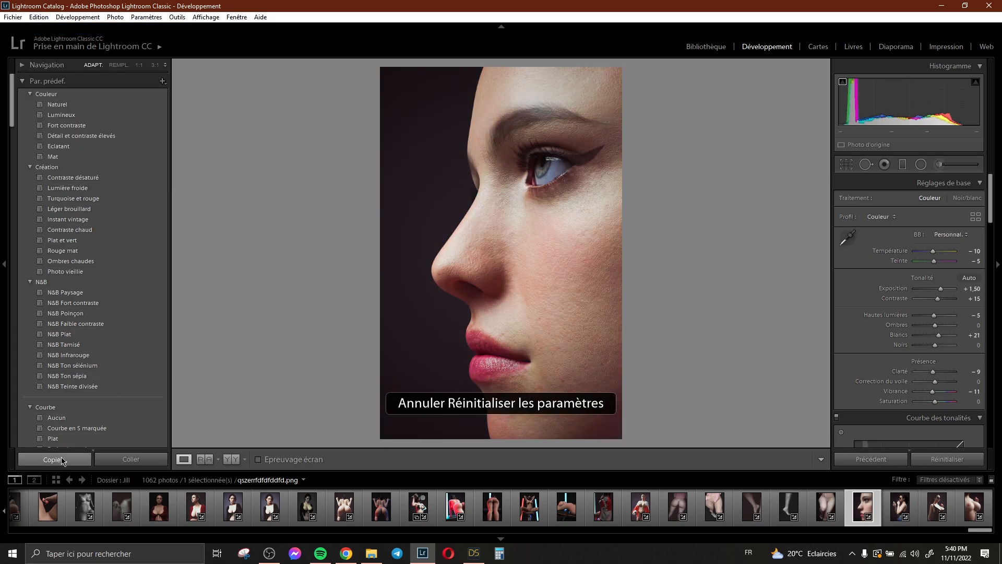
Import brasil.png and apply the develop settings copied from the profile close-up portrait.
left_click(55, 459)
left_click(920, 522)
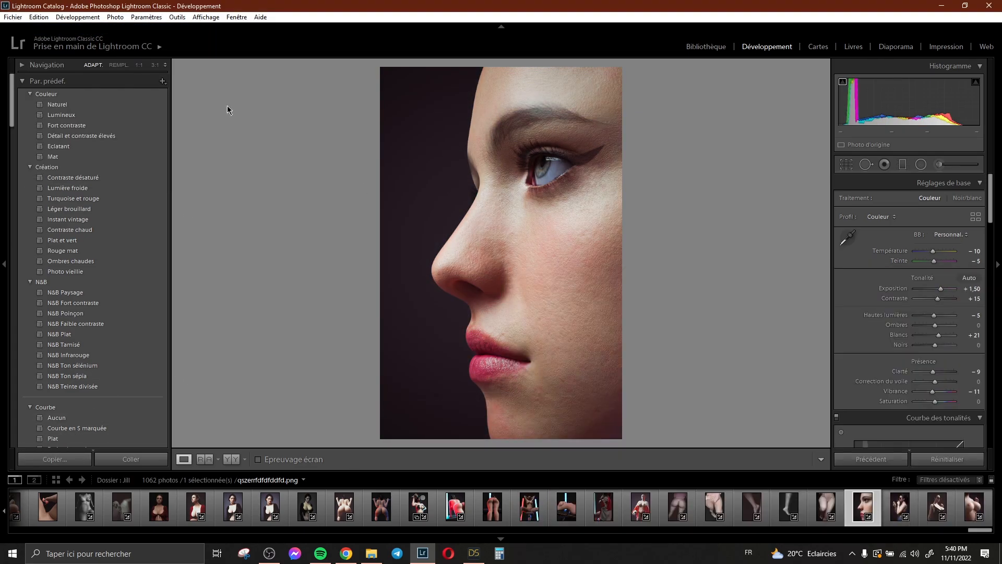
left_click(13, 17)
left_click(62, 83)
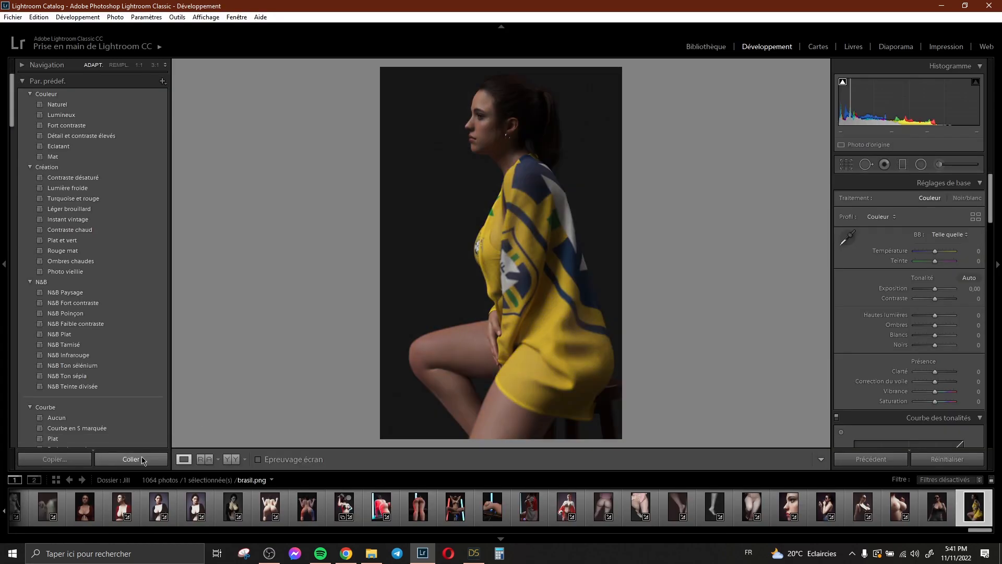
left_click(131, 459)
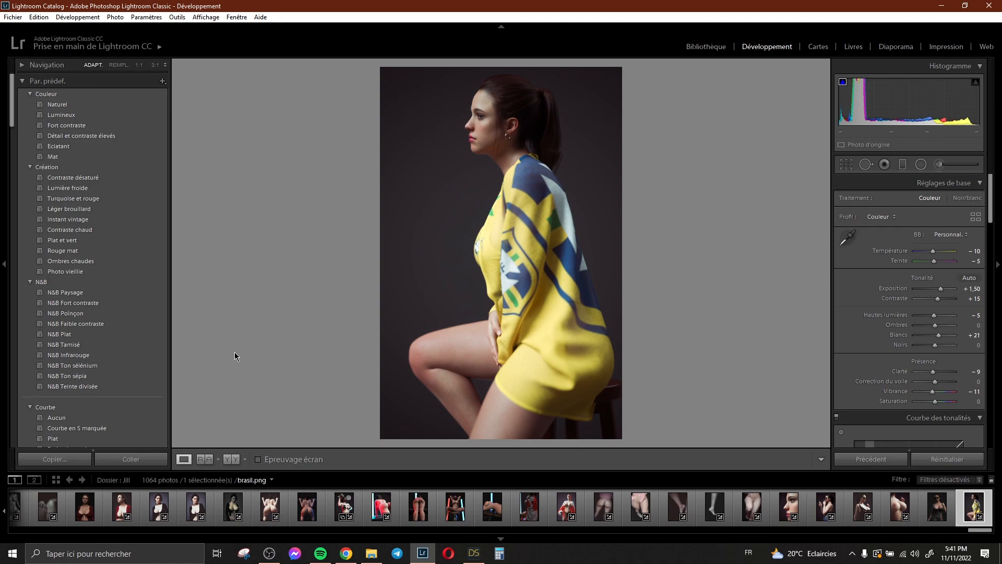
In the TSL saturation settings, set Jaune to +49 and slightly lower Rouge.
scroll(919, 316, "down", 8)
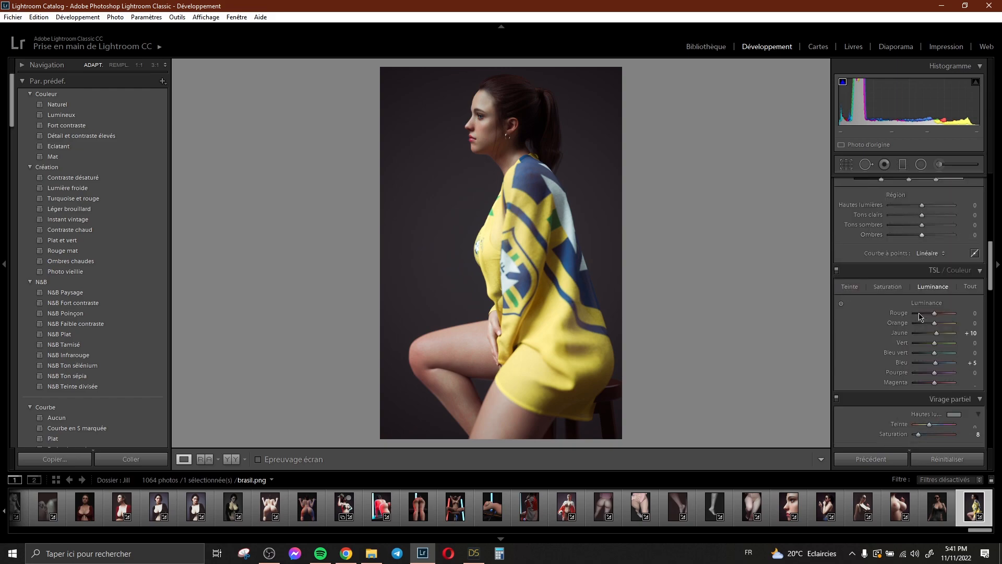
scroll(918, 316, "down", 3)
left_click(887, 213)
mouse_move(940, 259)
left_mouse_down()
mouse_move(904, 261)
mouse_move(948, 266)
left_mouse_up()
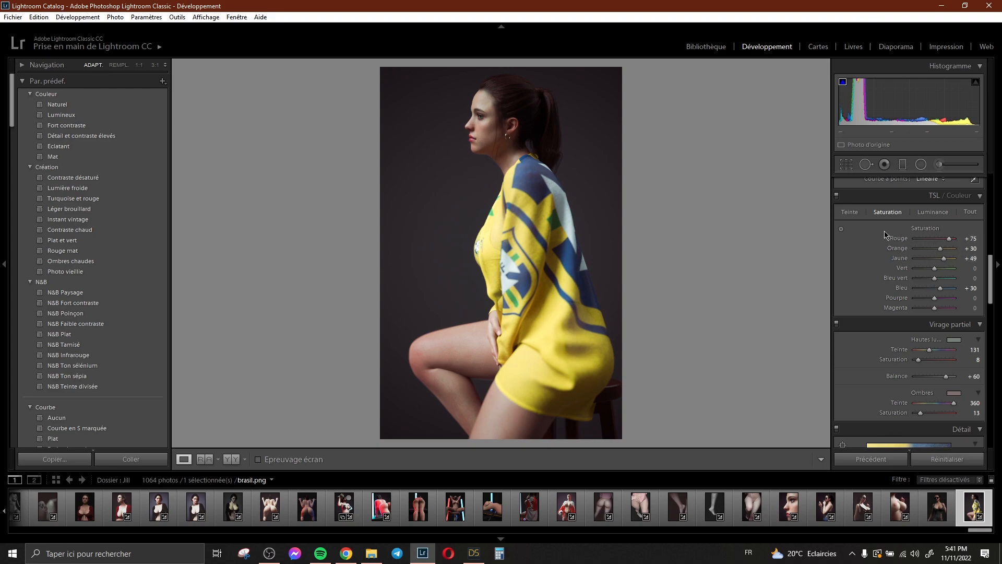
left_click_drag(949, 238, 945, 240)
Set Hautes lumières to -9 in the basic tone settings of brasil.png.
scroll(935, 272, "up", 3)
scroll(928, 329, "up", 3)
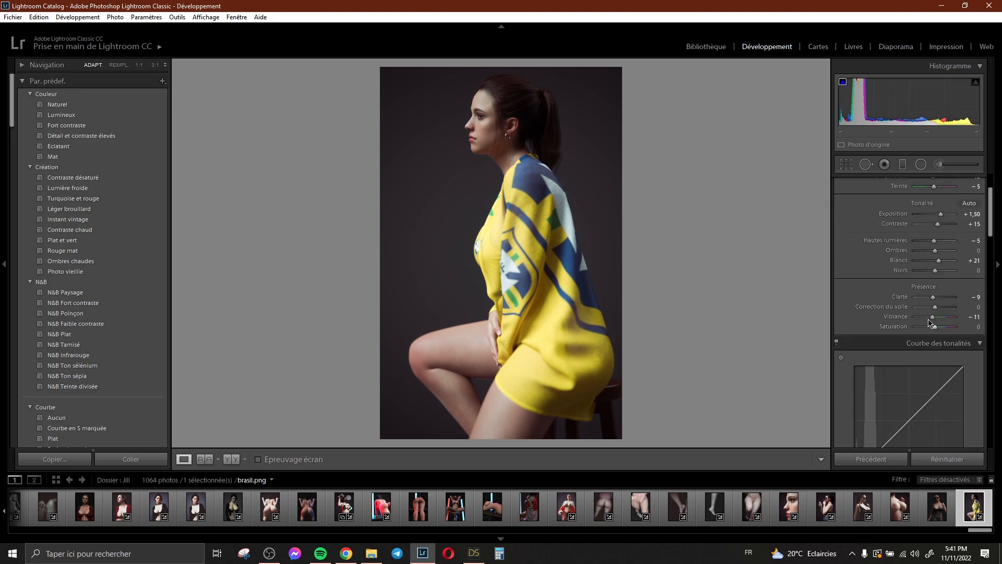
scroll(935, 243, "up", 5)
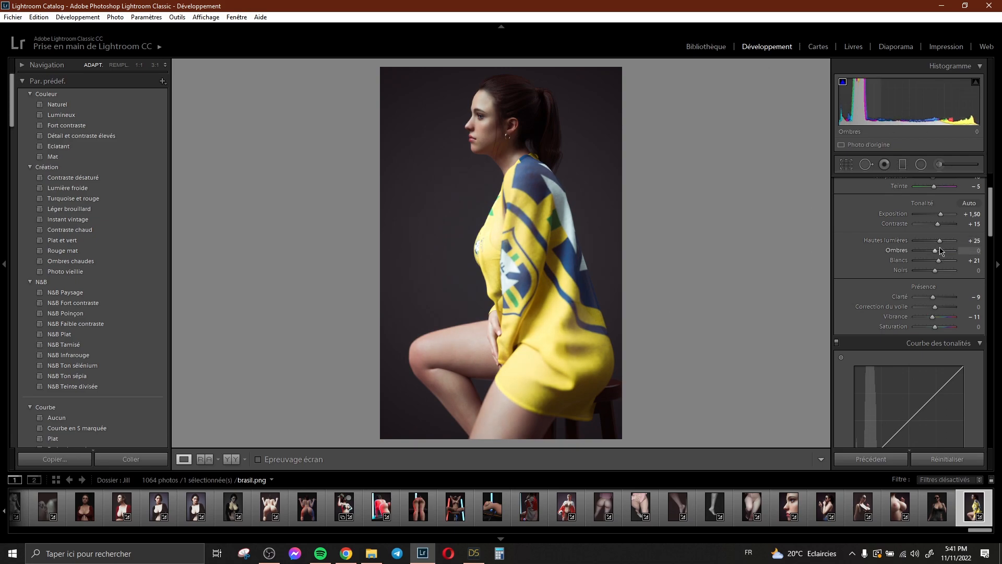
left_click_drag(940, 241, 934, 242)
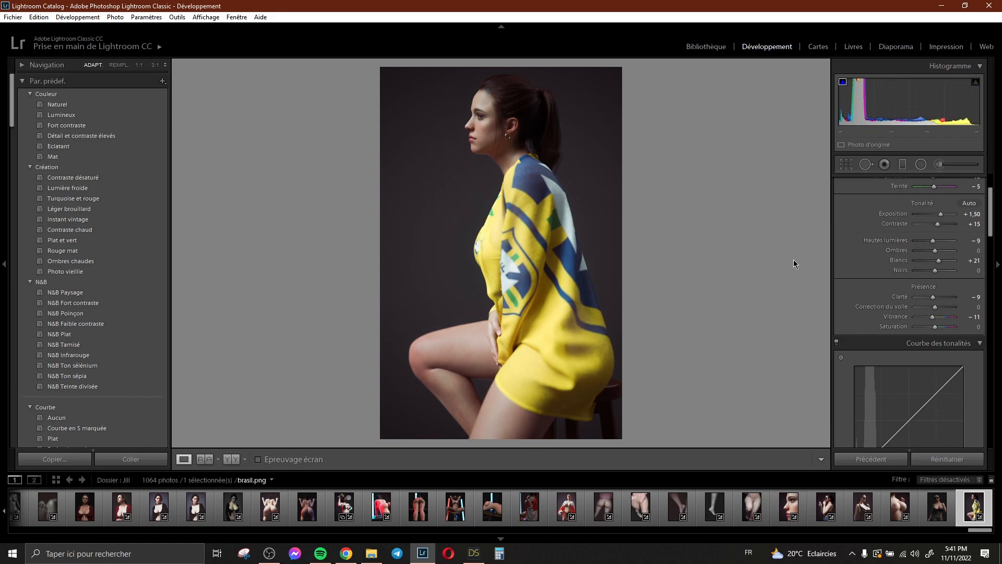
Reset all develop settings of brasil.png to compare with the original, and undo the reset.
left_click(948, 459)
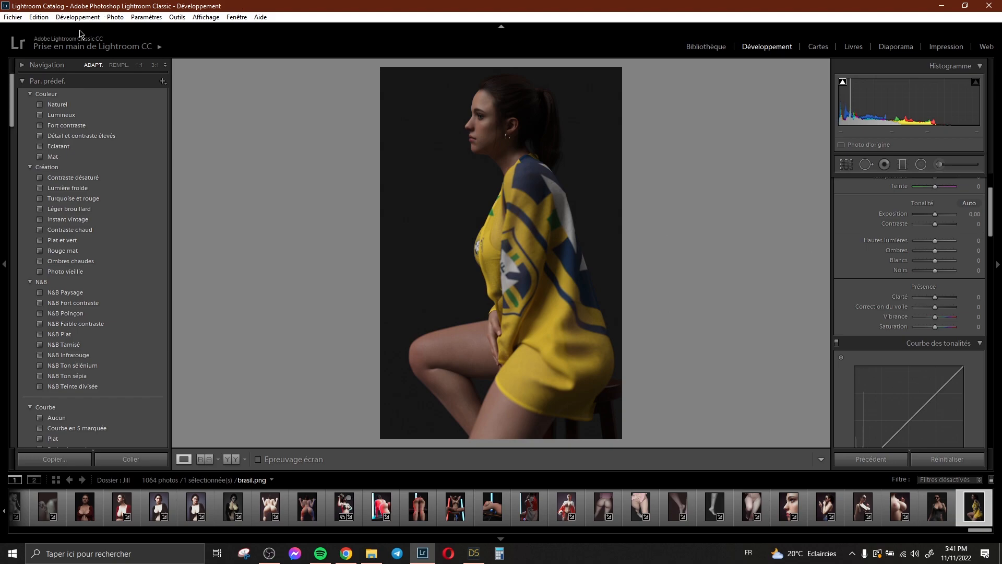
left_click(39, 16)
left_click(60, 28)
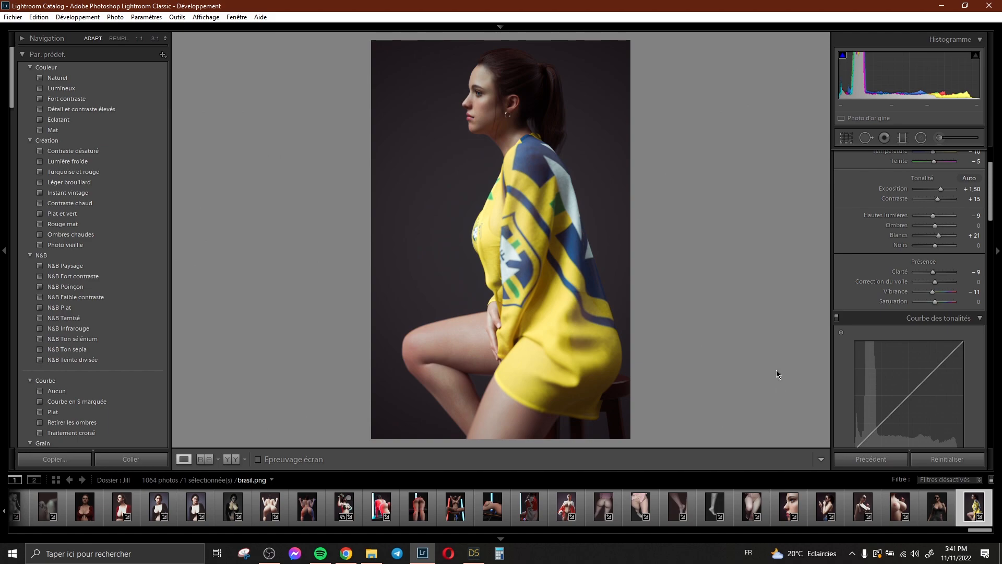
Try to export the edited brasil.png.
key("ctrl+shift+e")
key("Escape")
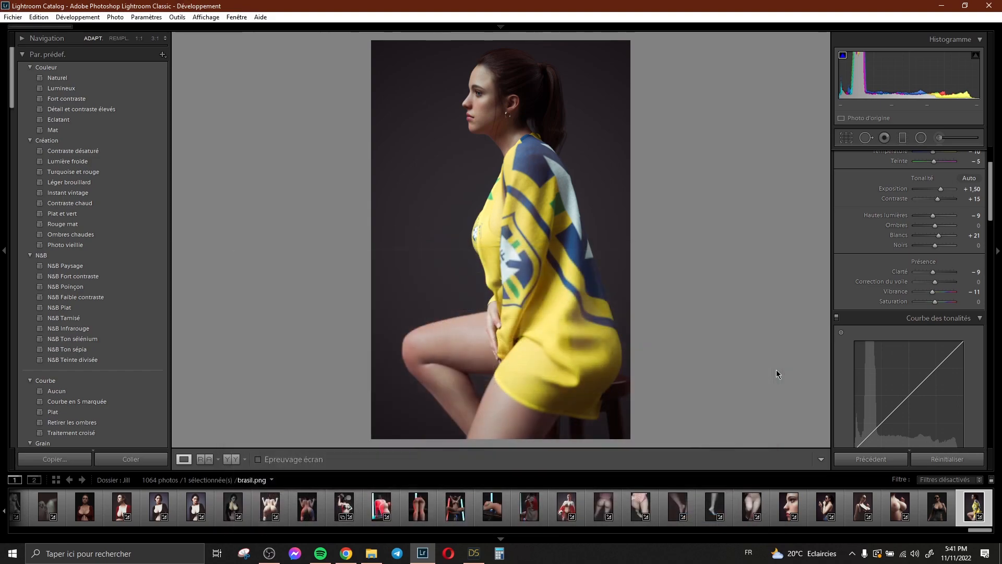